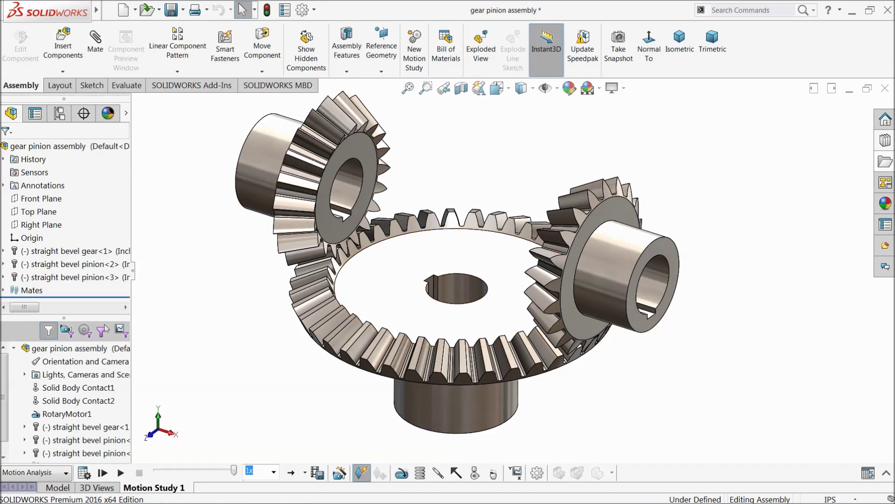
left_click(886, 141)
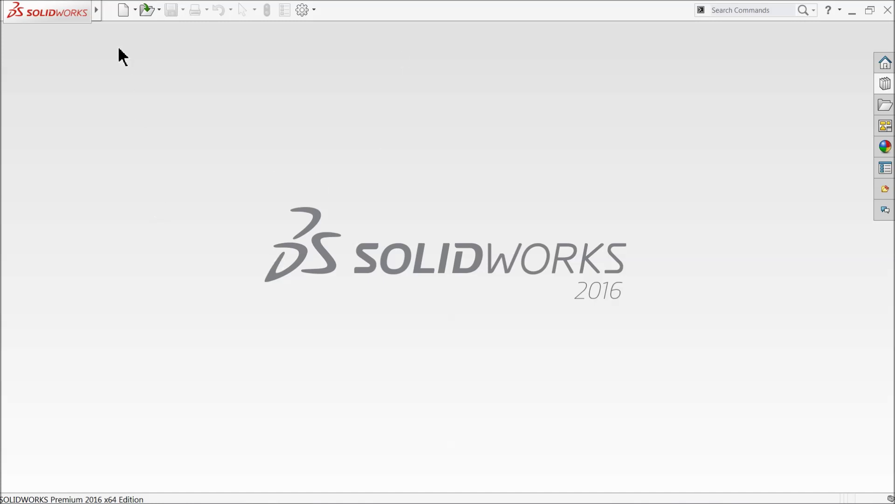
Step: Create a new assembly document and dismiss the initial component insertion
left_click(124, 10)
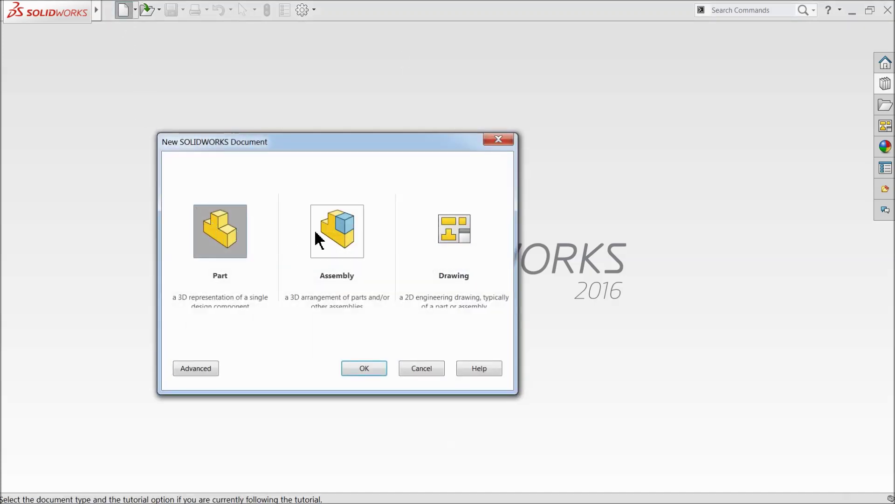
left_click(334, 235)
left_click(359, 366)
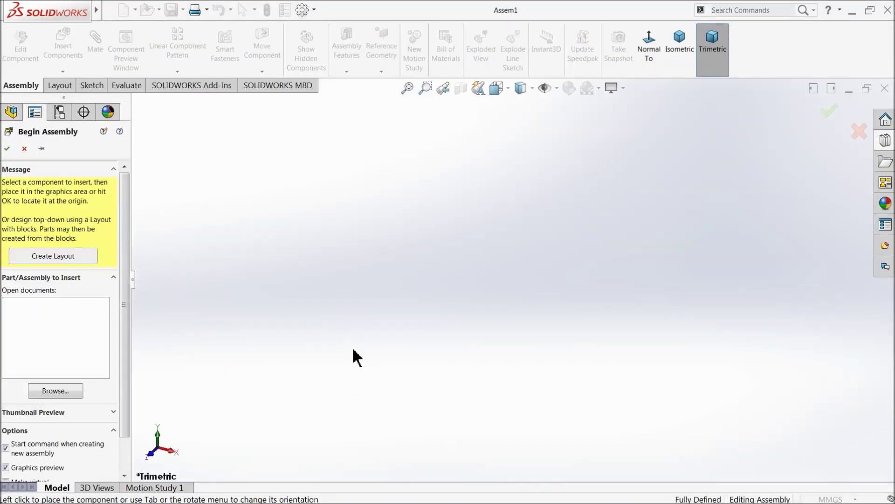
left_click(24, 149)
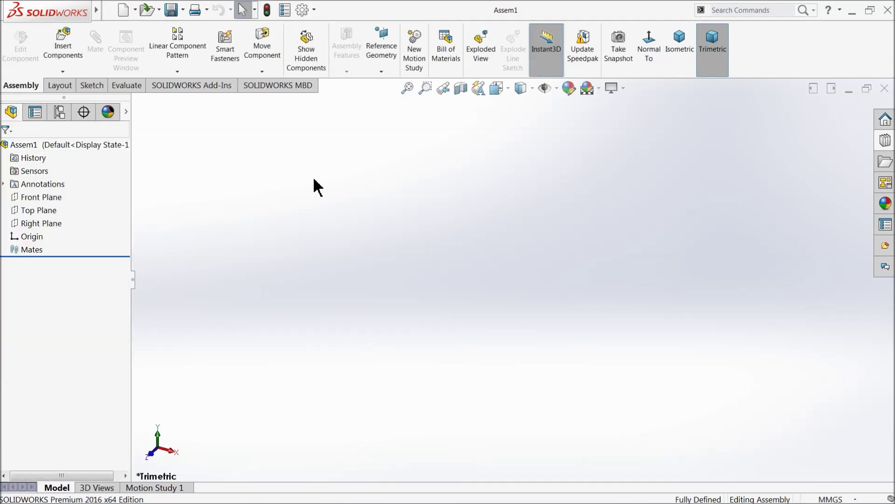
Step: Raise the document's image quality to near maximum for both shaded and wireframe resolution, with a shaded deviation of about 0.152 mm
left_click(305, 14)
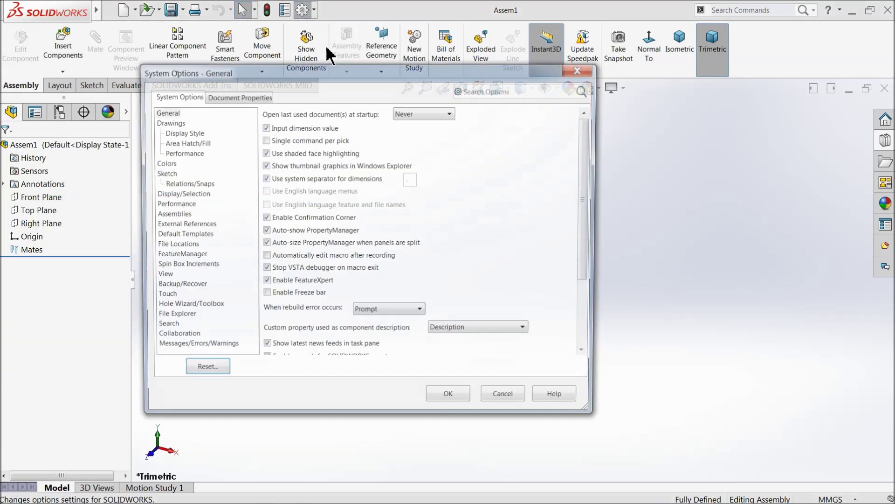
left_click(238, 96)
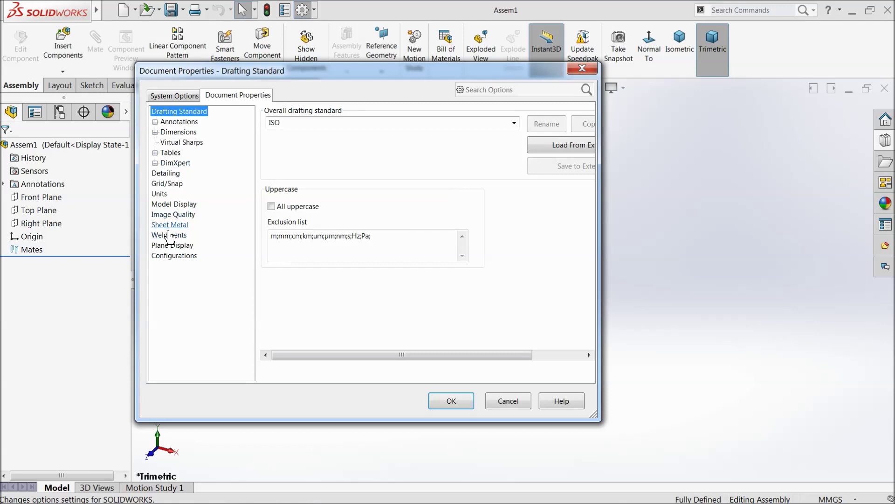
left_click(174, 215)
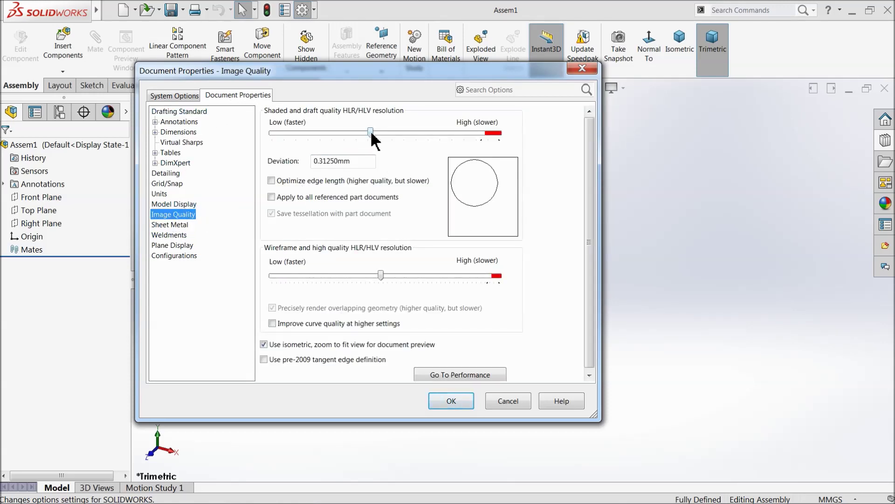
left_click_drag(371, 132, 481, 138)
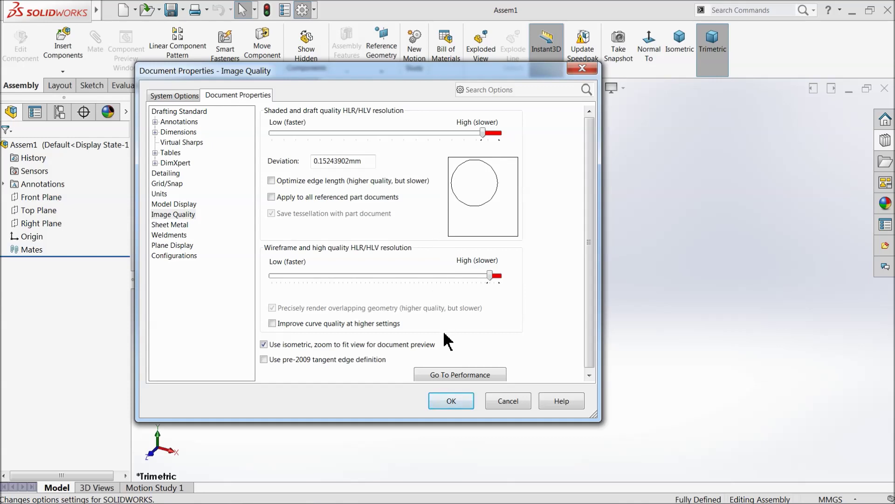
left_click(451, 401)
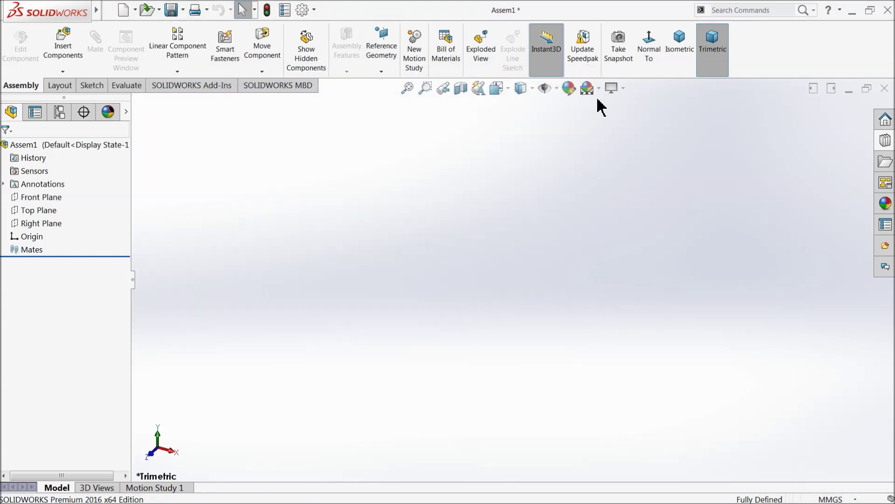
Step: Change the scene to a plain white background and set the document units to IPS (inch, pound, second)
left_click(599, 88)
left_click(609, 39)
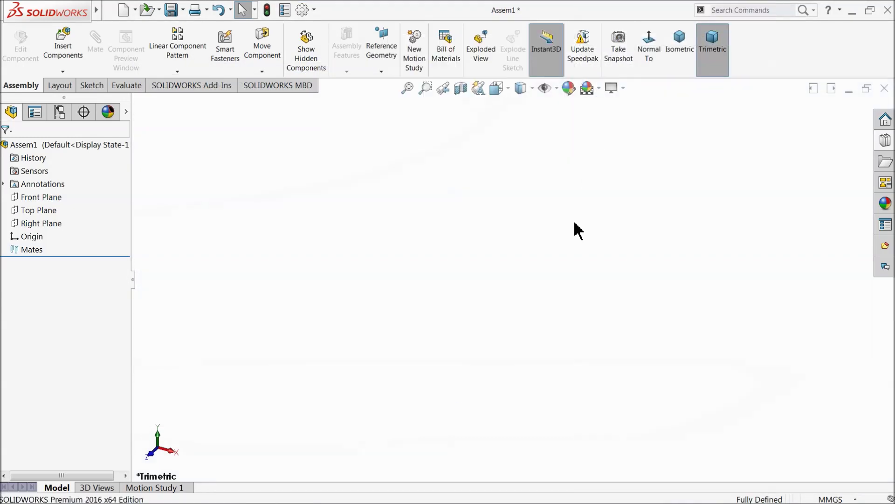
left_click(823, 498)
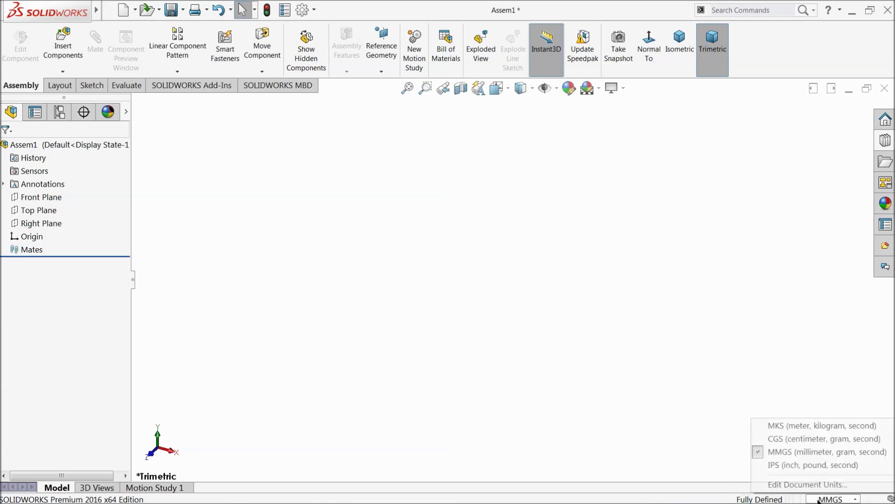
left_click(778, 466)
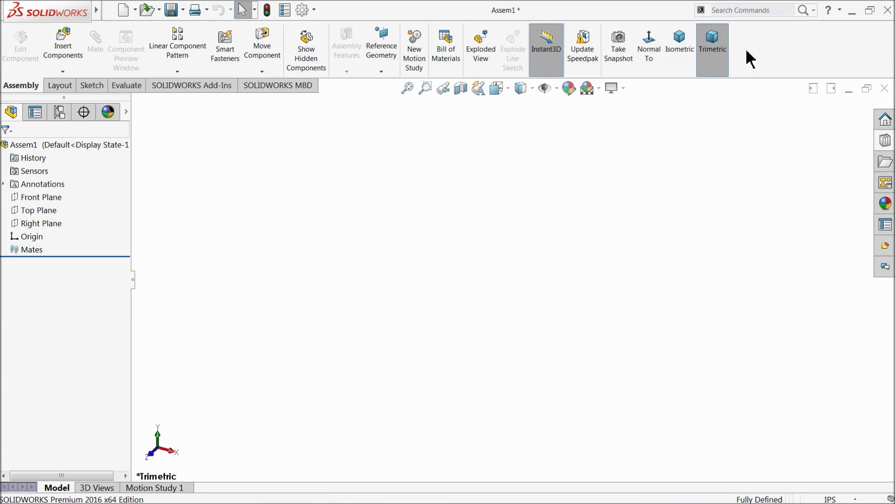
Step: Hide the MotionManager so the motion study is not displayed
right_click(760, 44)
left_click(631, 361)
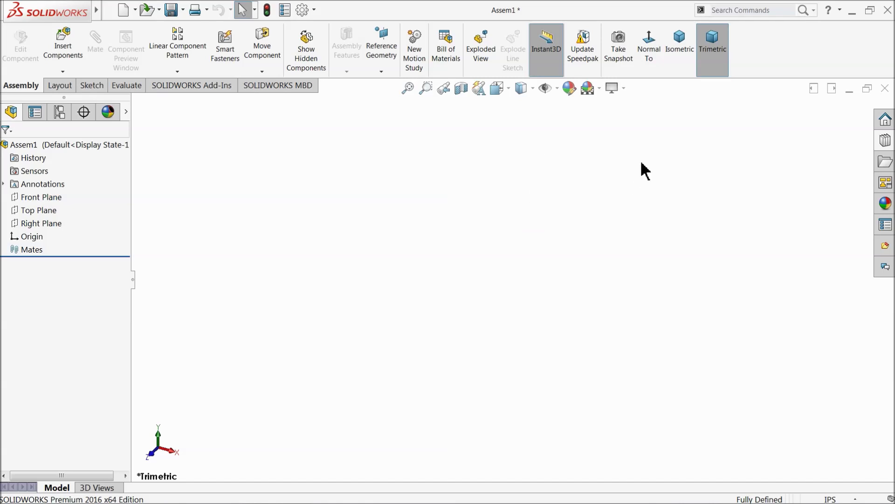
Step: Insert a Straight Bevel (Gear) into the assembly from the Toolbox's ANSI Inch power transmission gears
left_click(886, 141)
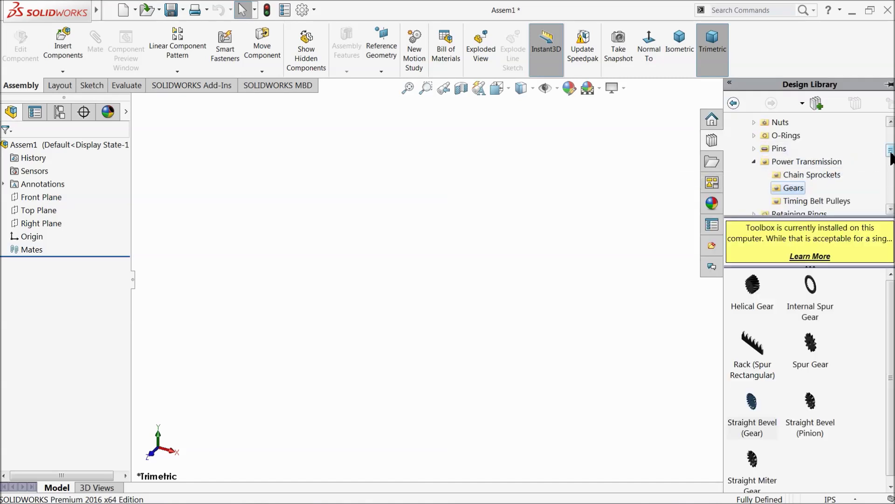
scroll(793, 163, "up", 5)
left_click(763, 136)
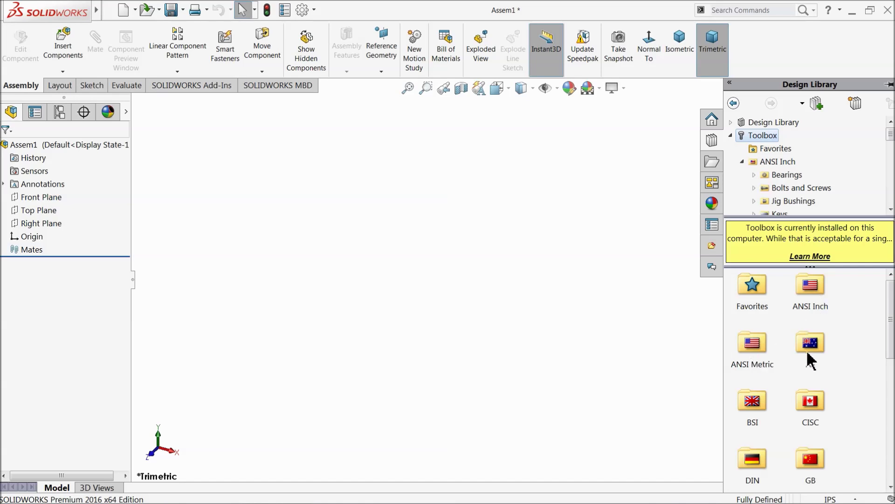
double_click(812, 291)
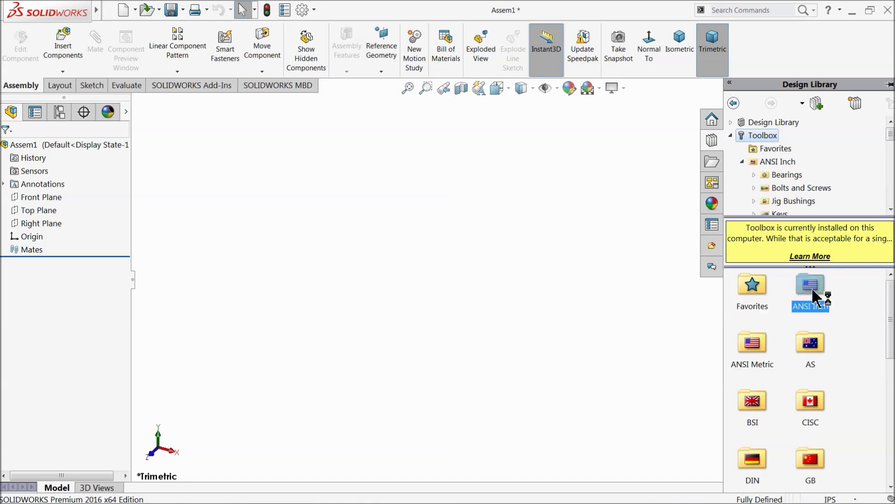
scroll(889, 355, "down", 4)
double_click(816, 362)
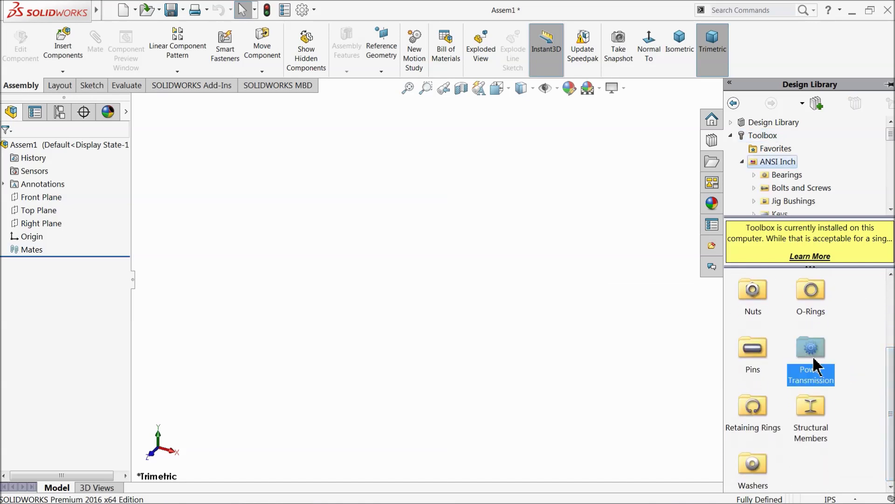
double_click(814, 284)
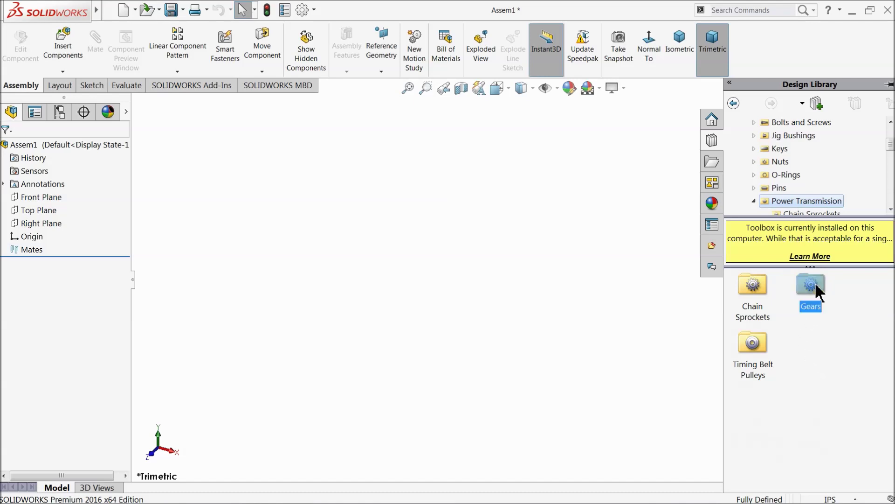
scroll(890, 347, "down", 1)
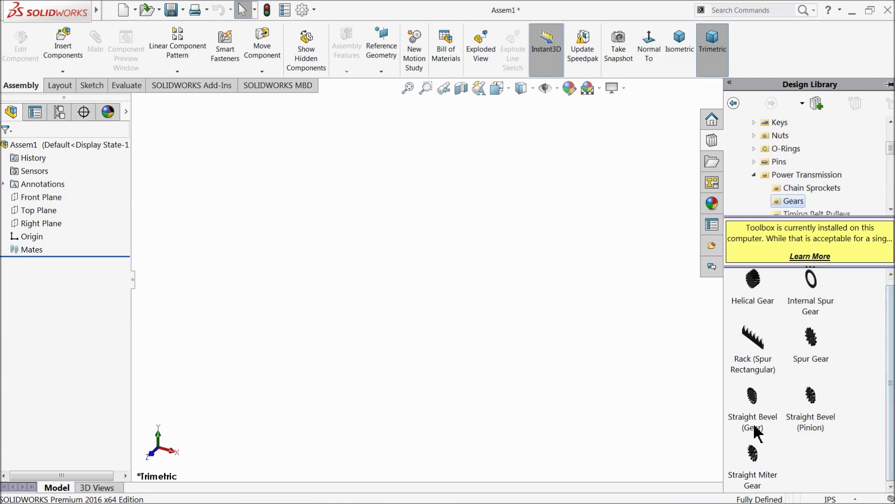
left_click_drag(758, 406, 481, 328)
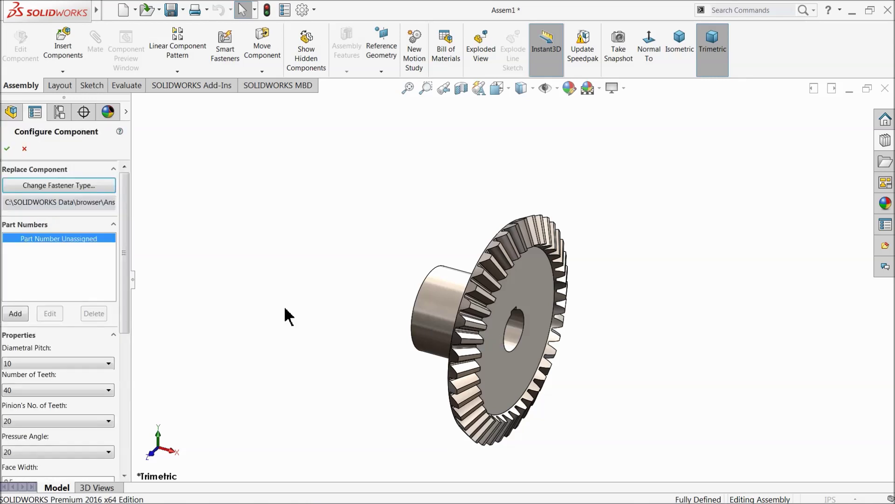
Step: Examine the bevel gear's diametral pitch choices and tooth number properties while viewing its toothed face
mouse_move(124, 216)
left_mouse_down()
mouse_move(120, 276)
mouse_move(122, 219)
left_mouse_up()
scroll(532, 402, "down", 2)
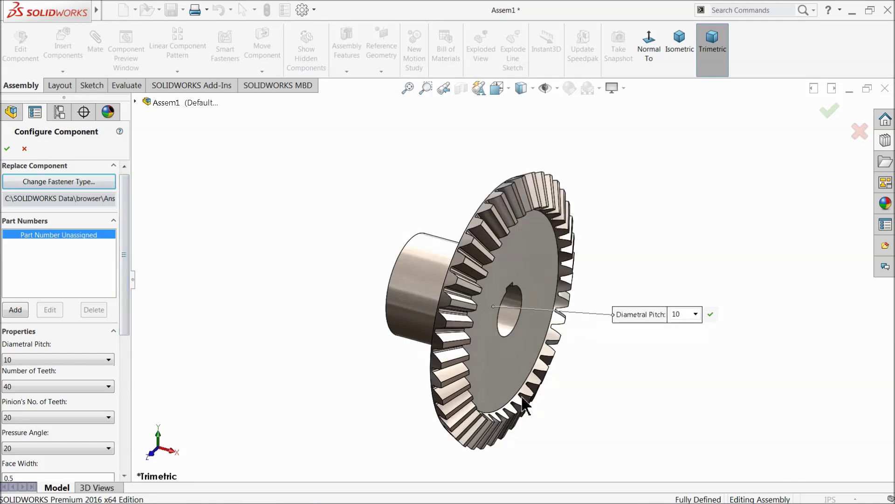
left_click(32, 362)
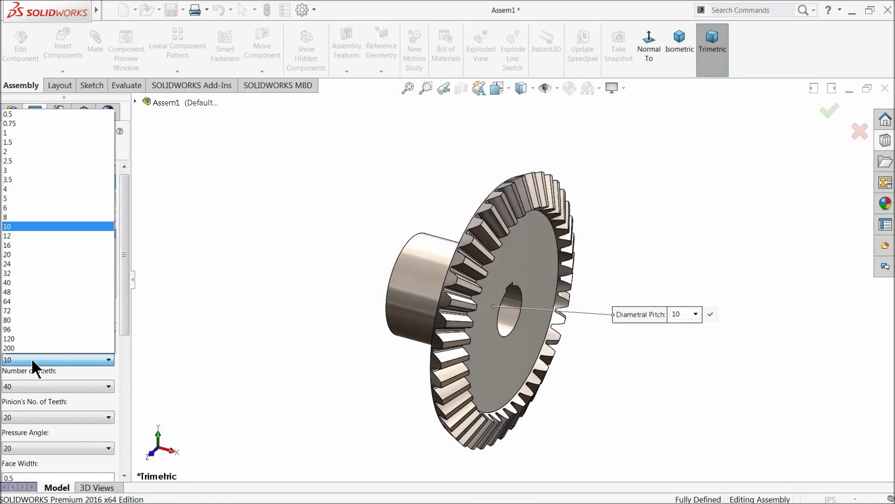
left_click(32, 362)
left_click_drag(121, 281, 120, 314)
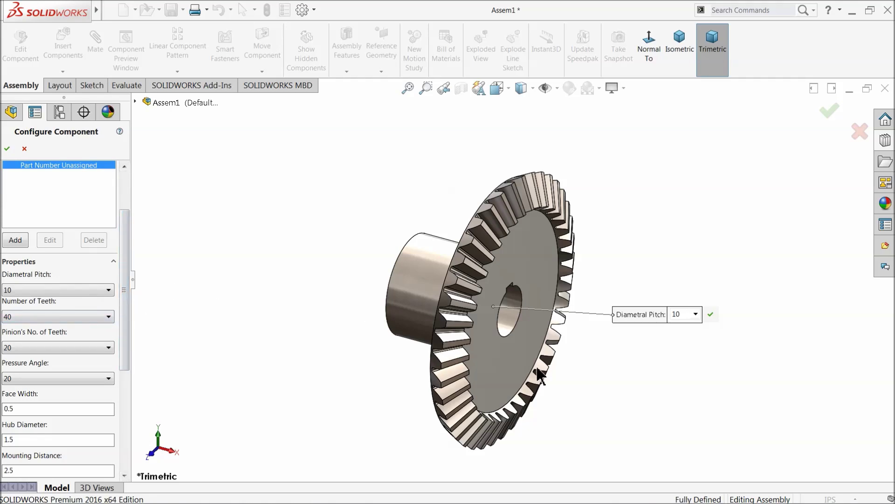
middle_click_drag(537, 369, 433, 181)
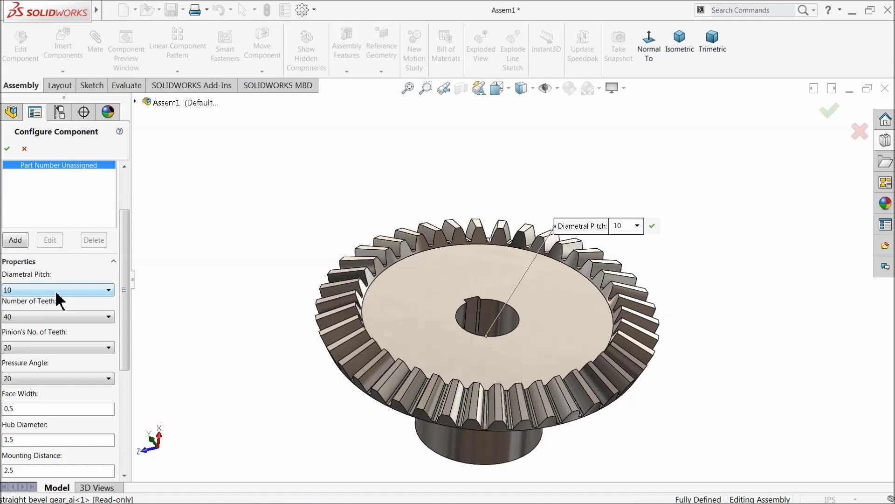
left_click(37, 290)
left_click(36, 289)
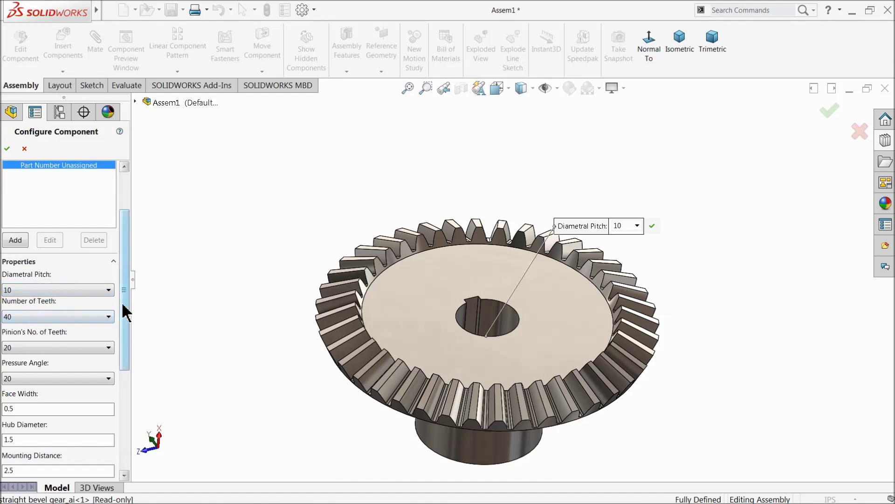
left_click_drag(124, 309, 124, 324)
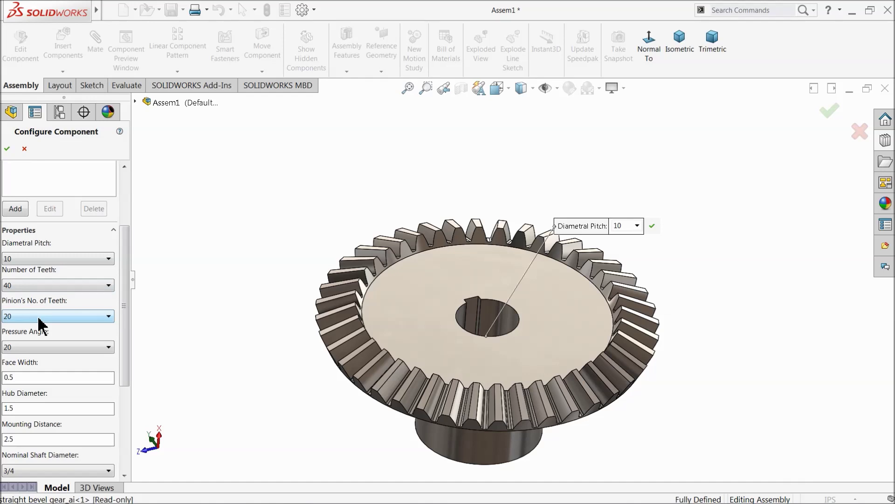
Step: Try a pressure angle of 14.5 on the bevel gear and return it to 20
left_click(22, 347)
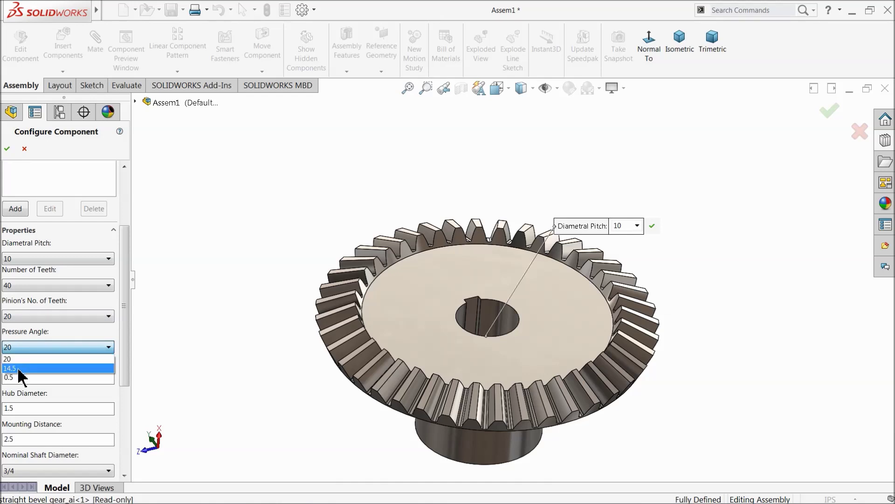
scroll(429, 413, "down", 2)
scroll(427, 405, "down", 2)
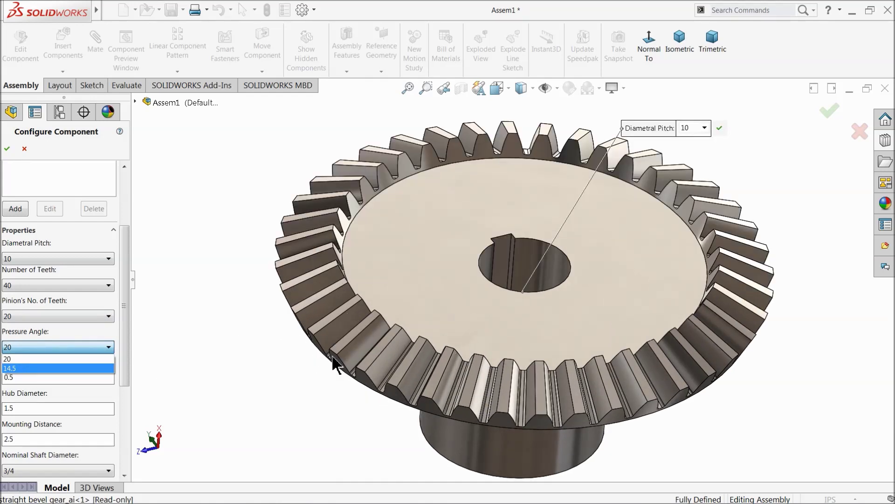
scroll(329, 364, "down", 1)
left_click(23, 368)
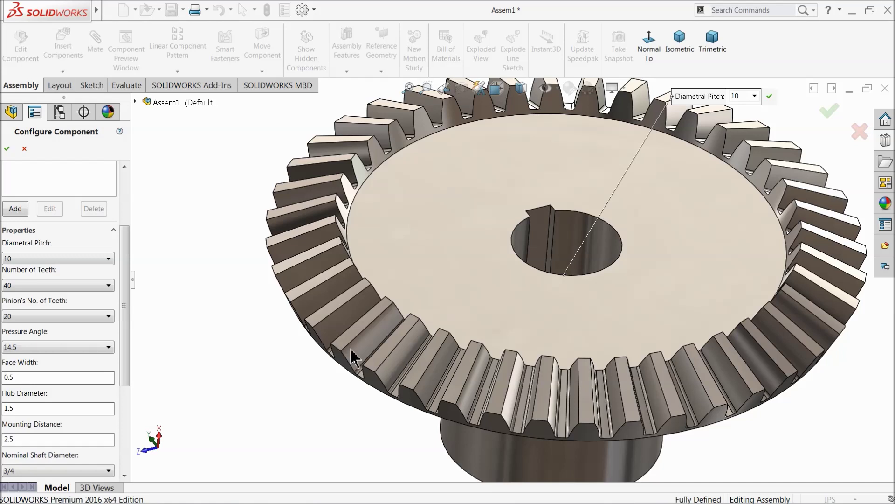
left_click(24, 348)
left_click(17, 360)
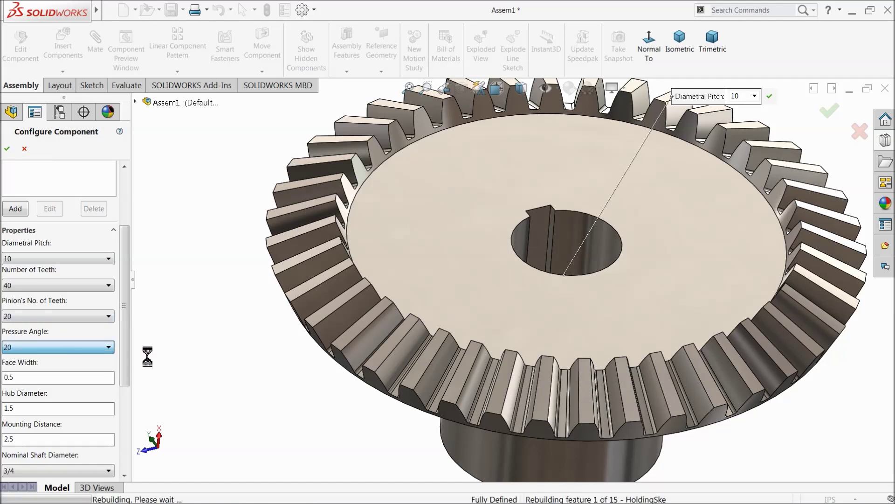
Step: Examine the bevel gear's face width, hub diameter and mounting distance properties while viewing its teeth and hub
middle_click_drag(291, 330, 296, 256)
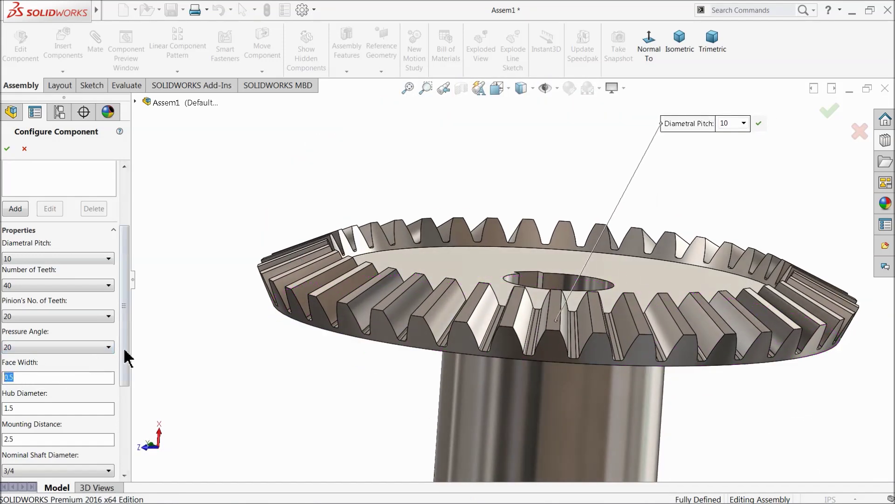
left_click_drag(126, 343, 124, 376)
scroll(205, 338, "up", 4)
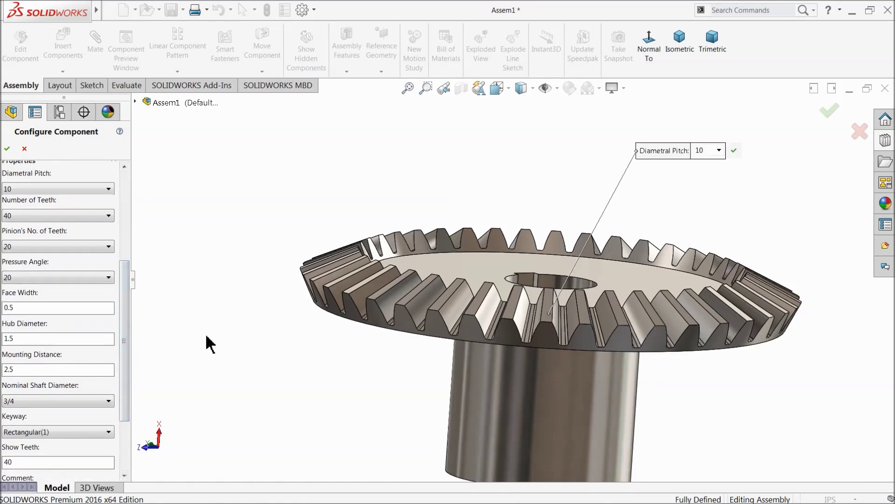
scroll(564, 362, "down", 2)
middle_click_drag(564, 362, 334, 320)
double_click(24, 342)
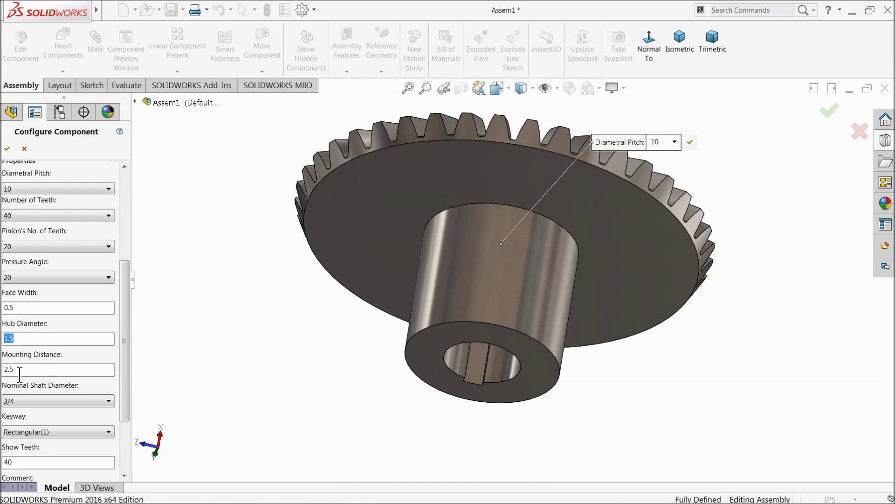
middle_click_drag(259, 304, 248, 327)
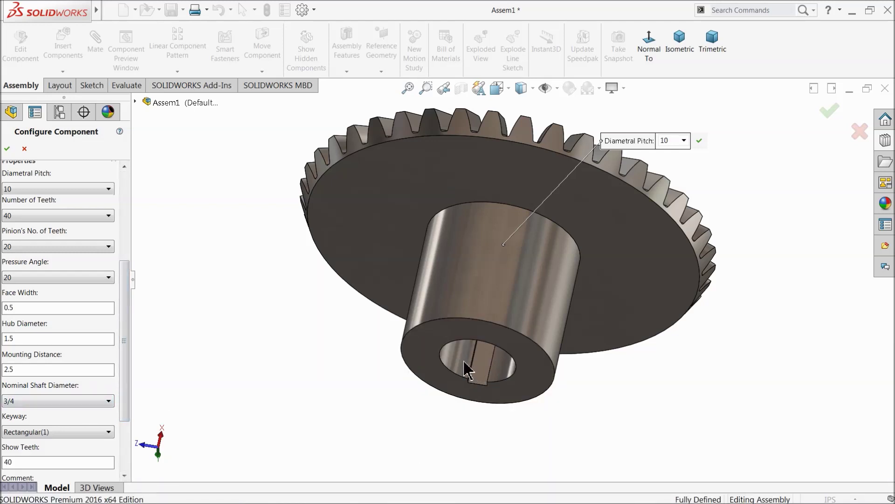
Step: Choose a nominal shaft diameter of 3/4 for the bevel gear's bore
left_click(60, 402)
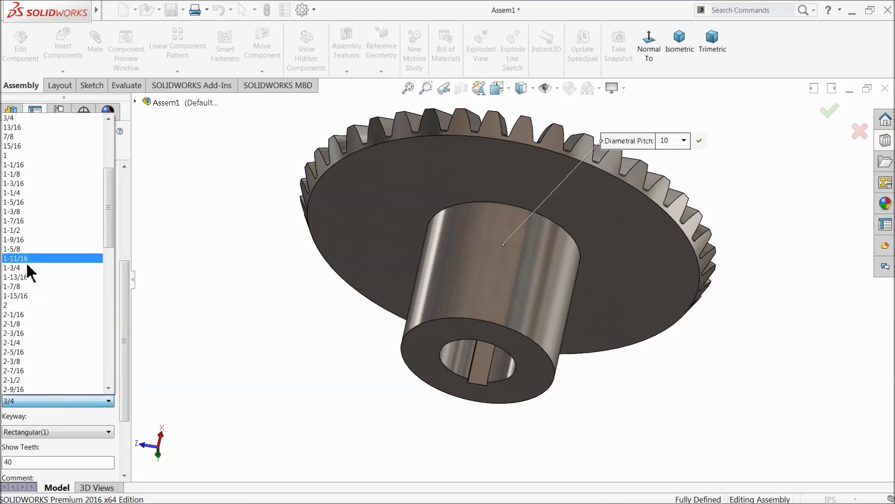
scroll(109, 215, "up", 1)
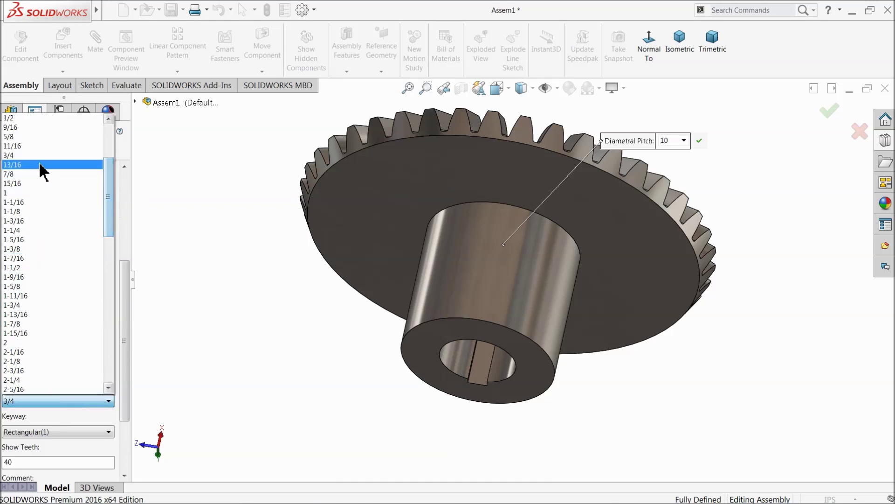
left_click(20, 157)
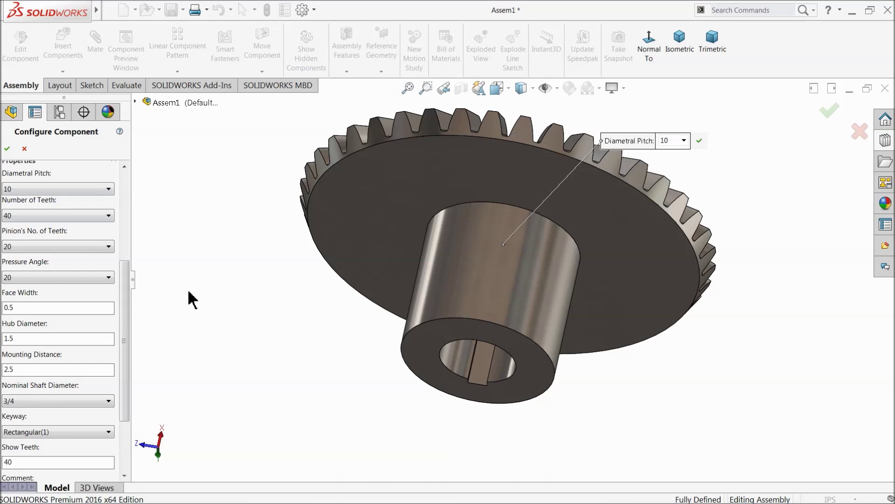
Step: Try a Square(1) keyway in the bevel gear's bore and return it to Rectangular(1)
scroll(126, 300, "down", 3)
scroll(486, 391, "down", 4)
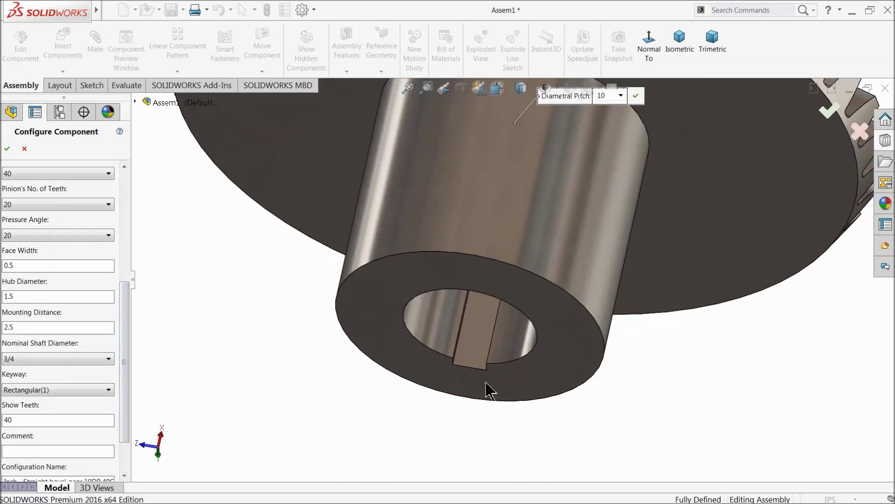
middle_click_drag(485, 391, 486, 326)
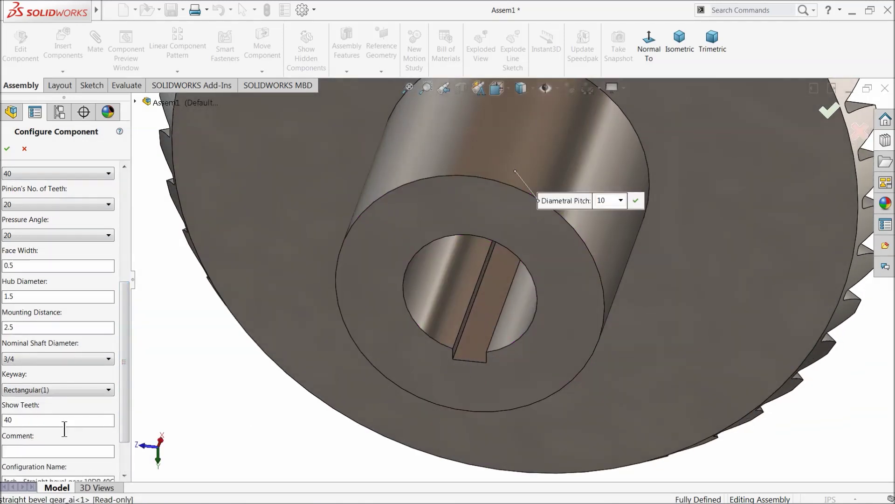
left_click(44, 389)
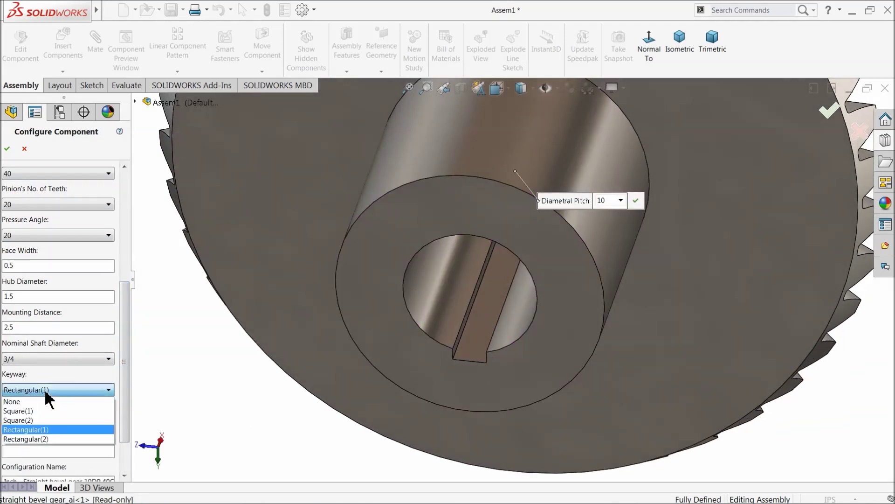
left_click(28, 411)
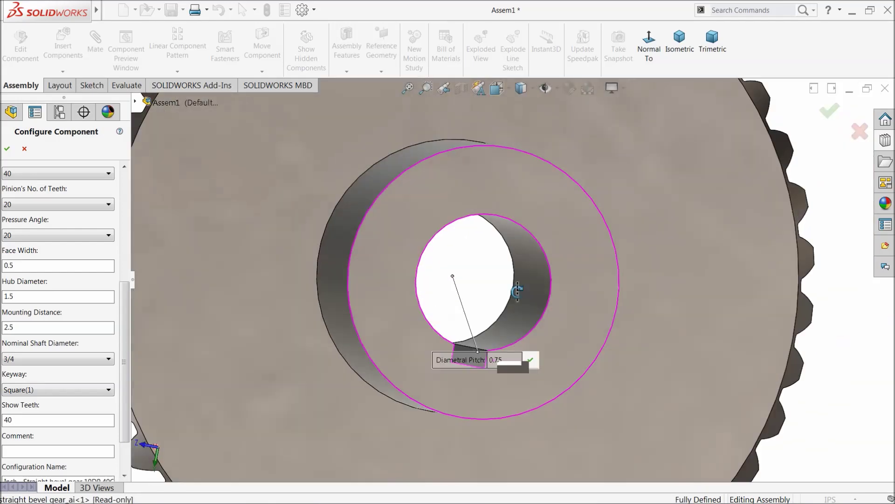
middle_click_drag(517, 291, 499, 344)
scroll(498, 344, "up", 8)
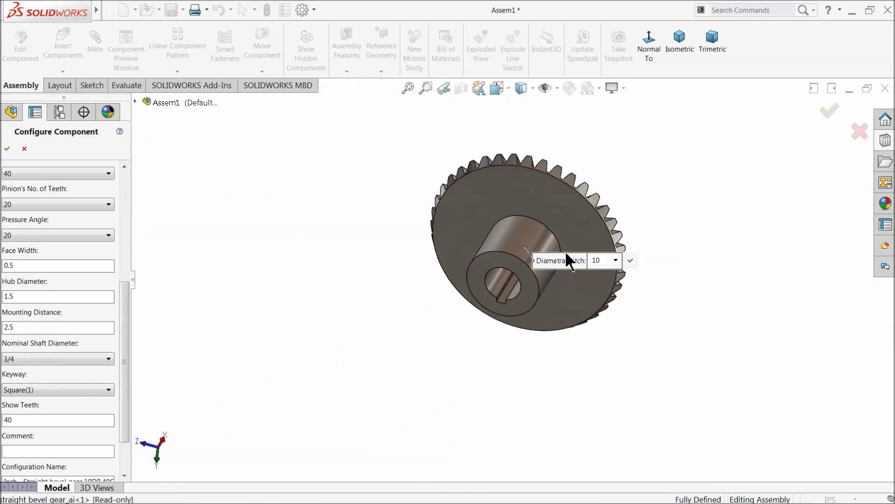
middle_click_drag(570, 261, 532, 265)
scroll(566, 243, "down", 5)
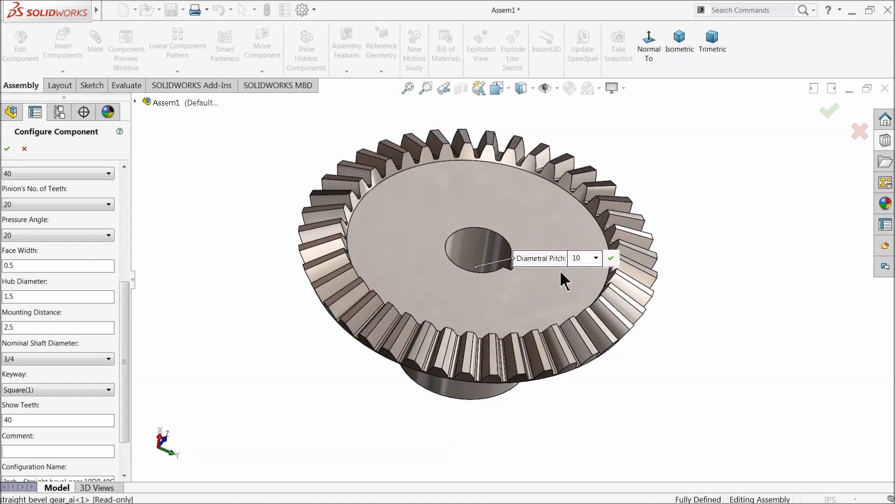
left_click(93, 391)
left_click(25, 427)
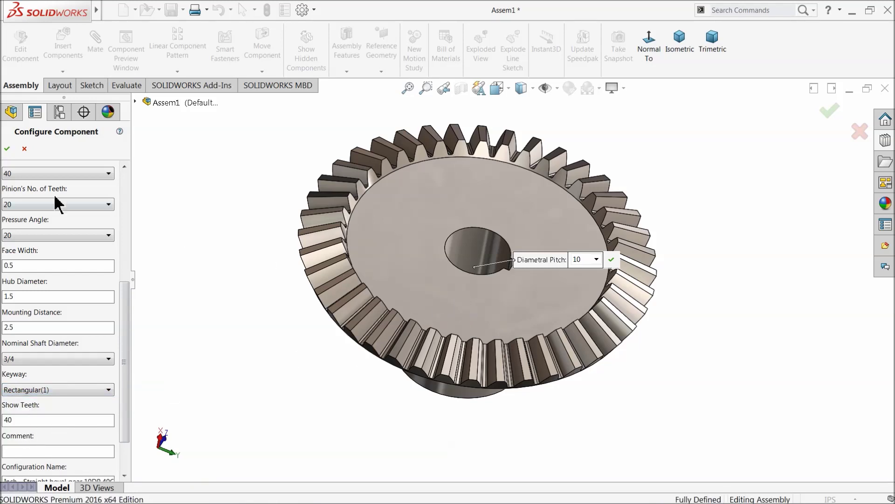
Step: Accept the bevel gear's configuration and finish the insertion without placing additional copies
left_click(7, 149)
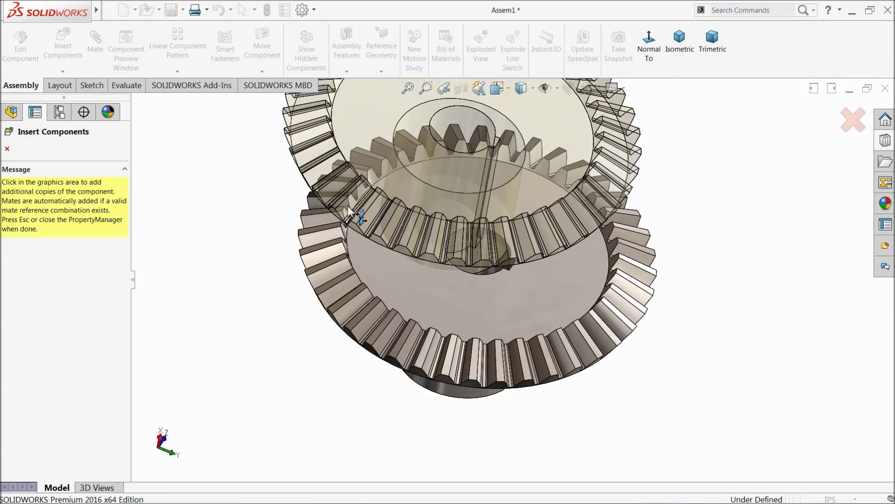
left_click(7, 150)
middle_click_drag(342, 251, 616, 308)
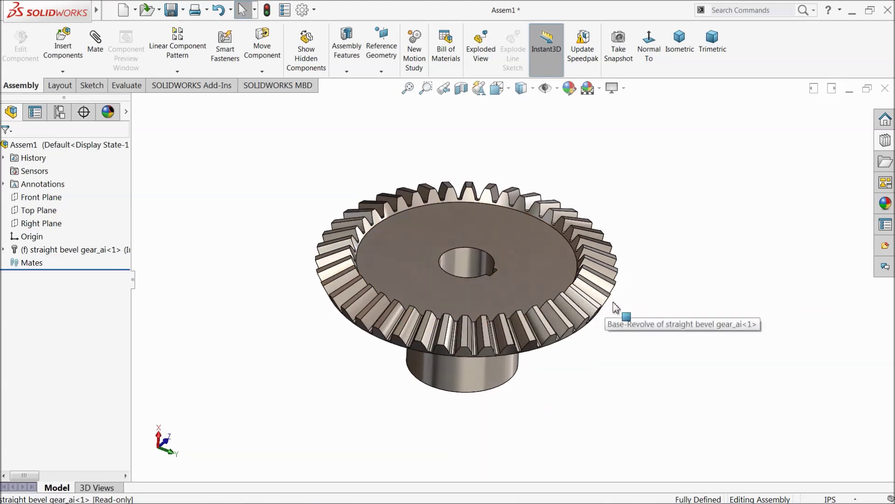
scroll(456, 248, "down", 2)
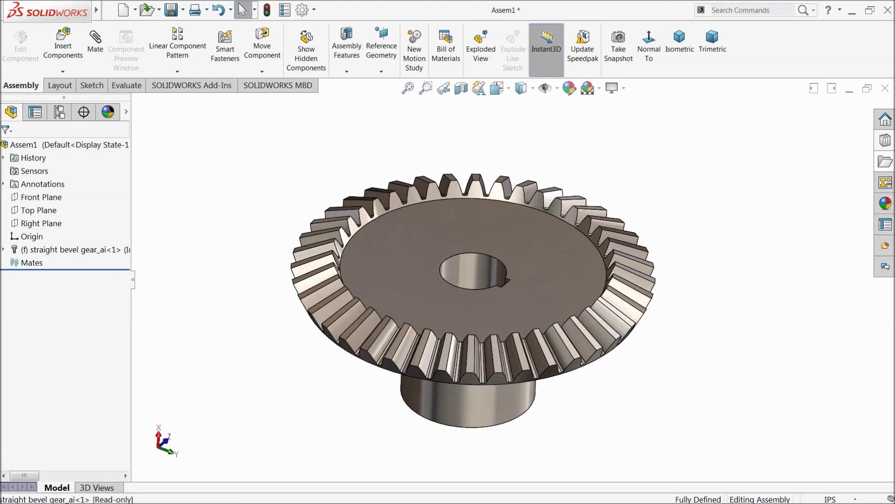
left_click(885, 140)
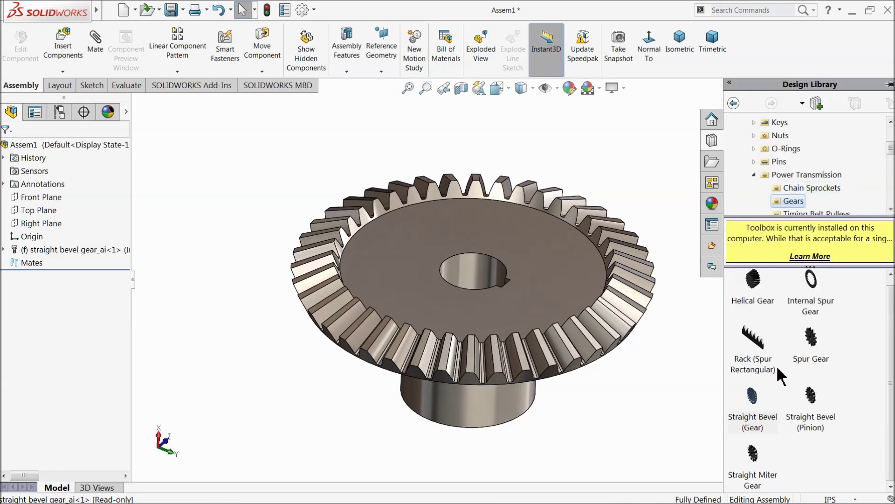
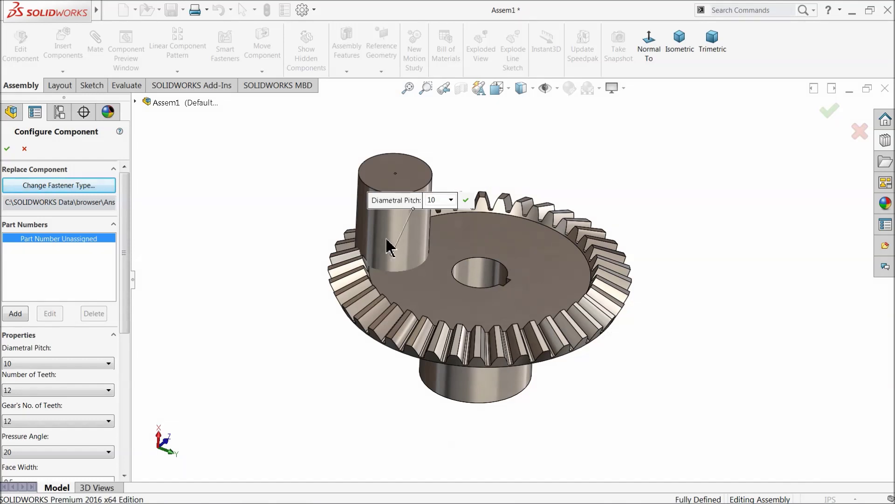
middle_click_drag(286, 240, 350, 161)
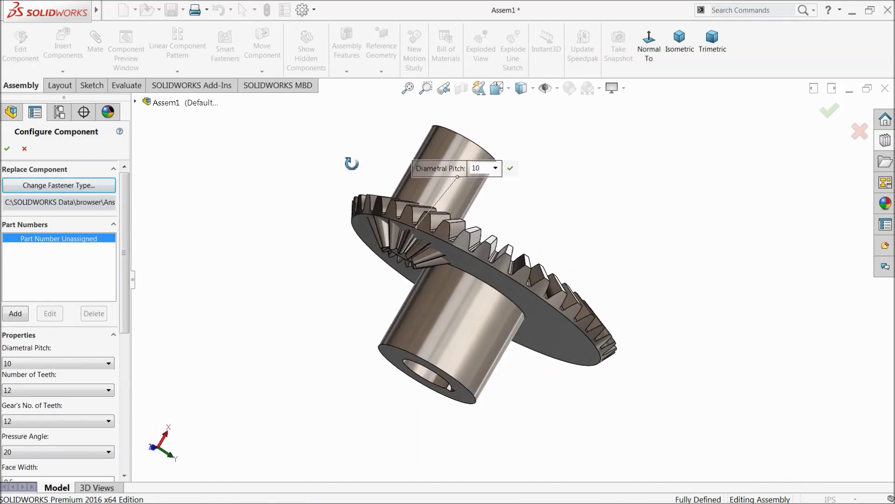
left_click(24, 148)
middle_click_drag(374, 256, 337, 273)
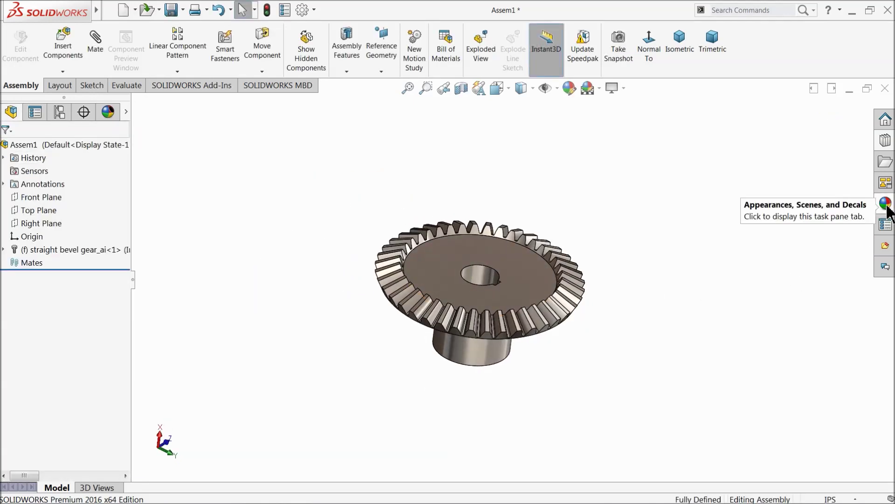
Step: Insert a Straight Bevel (Pinion) from the Toolbox gears in the empty space beside the bevel gear, with a diametral pitch of 10
left_click(885, 140)
left_click_drag(811, 411, 261, 280)
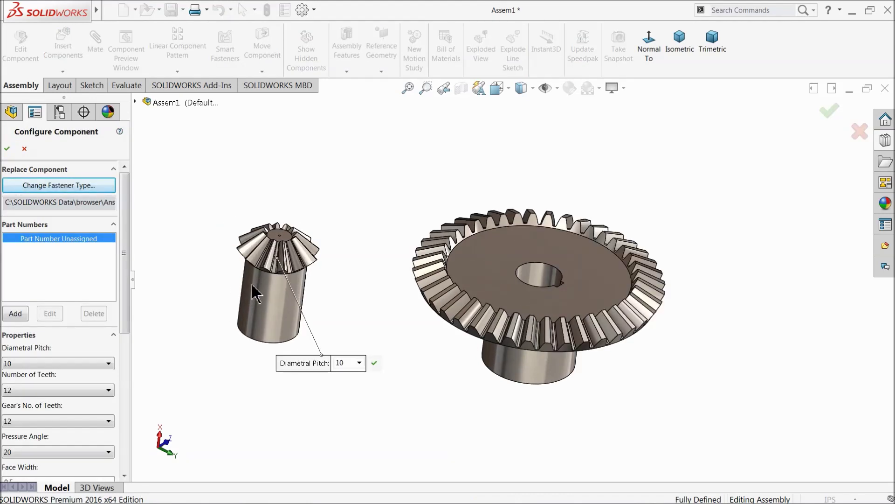
left_click_drag(124, 290, 124, 360)
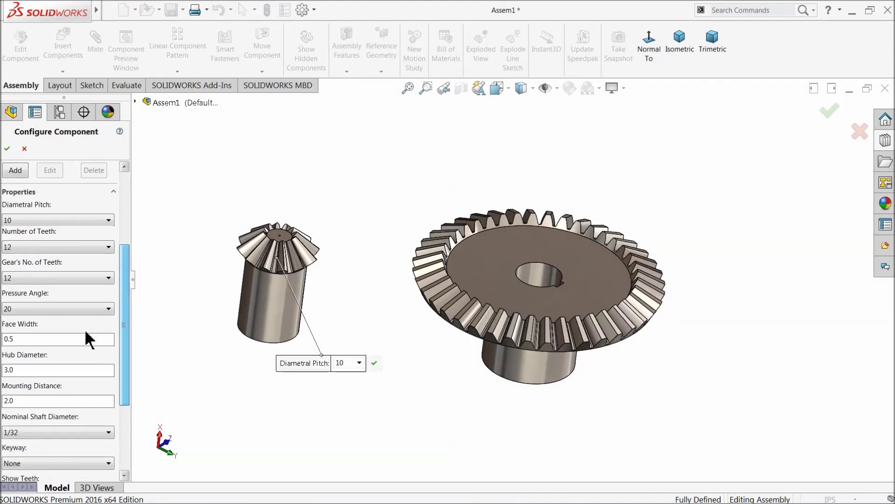
left_click(31, 222)
left_click(31, 223)
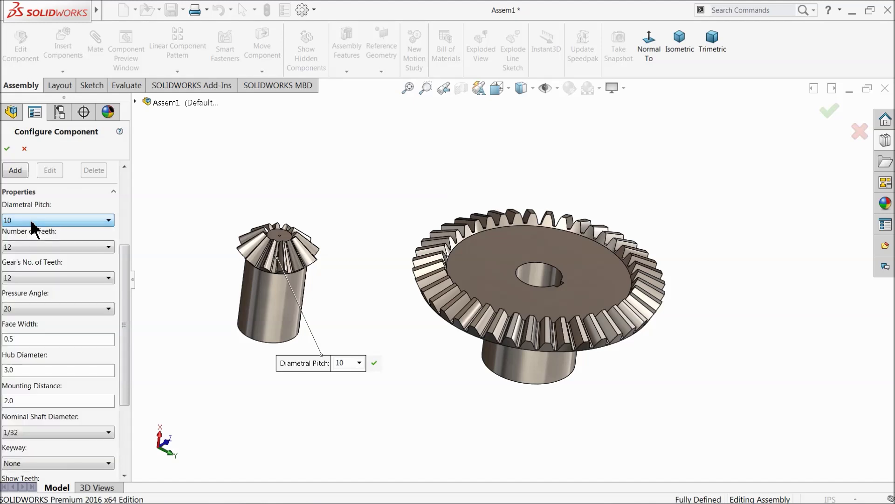
Step: Configure the pinion with 20 teeth, 40 teeth for its mating gear and a pressure angle of 20
left_click(41, 248)
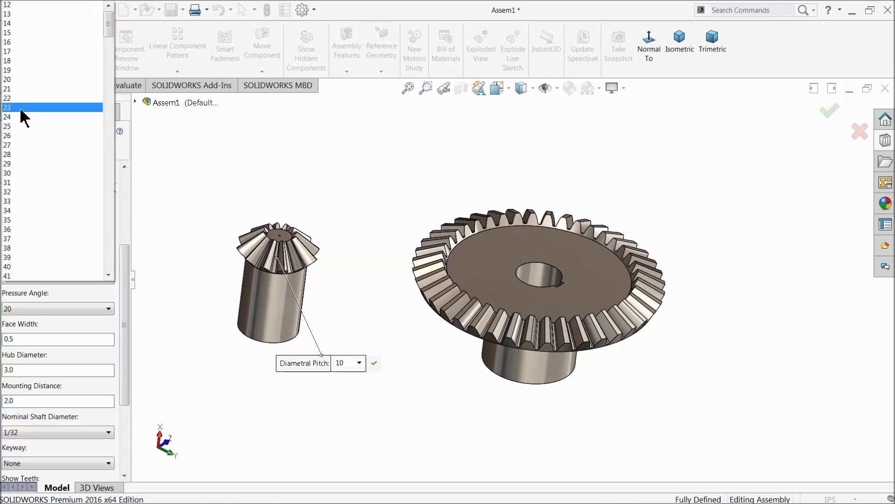
left_click(18, 80)
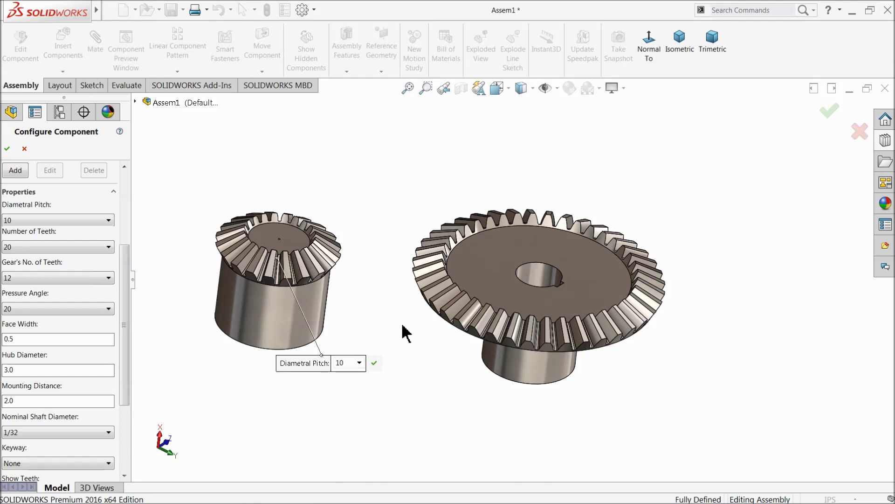
left_click(18, 280)
left_click(15, 264)
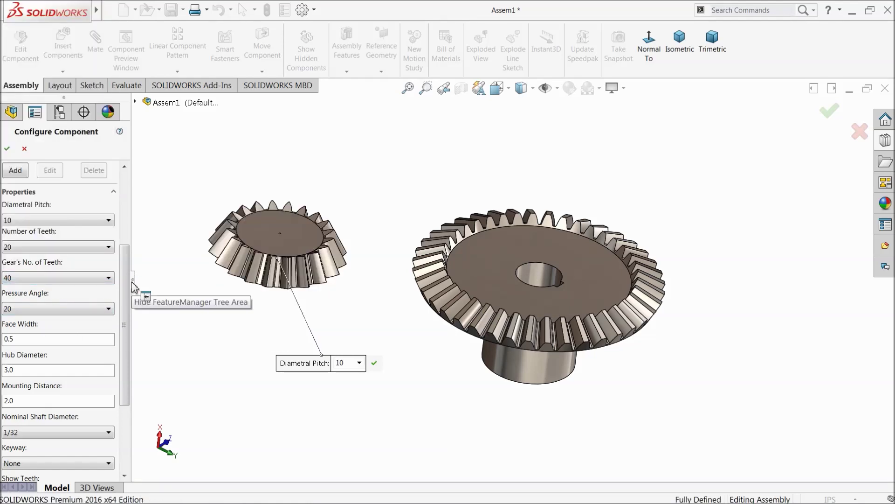
left_click(82, 308)
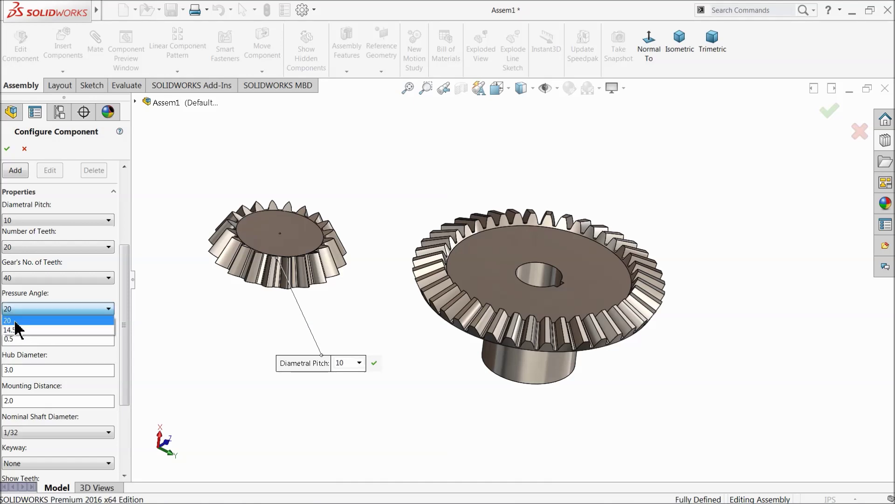
left_click(16, 321)
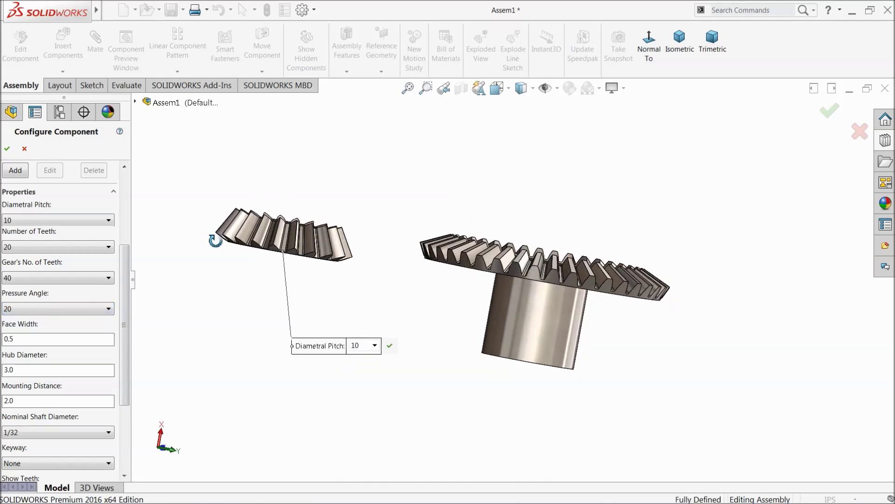
Step: Set the pinion's hub diameter to 1.2 and its mounting distance to 2.8
scroll(455, 280, "down", 4)
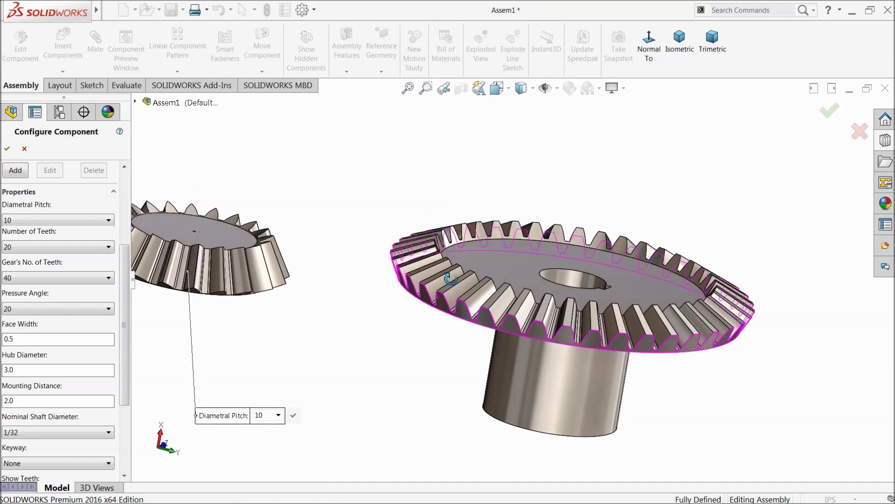
scroll(357, 318, "up", 3)
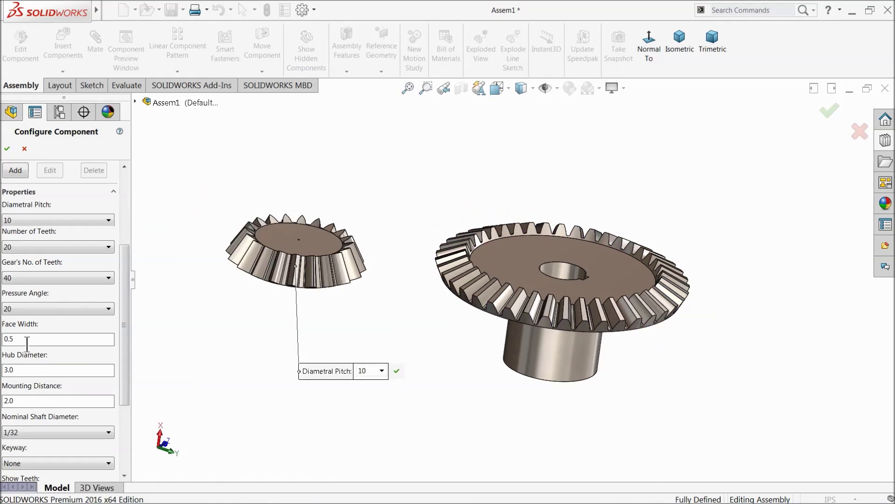
scroll(122, 322, "down", 2)
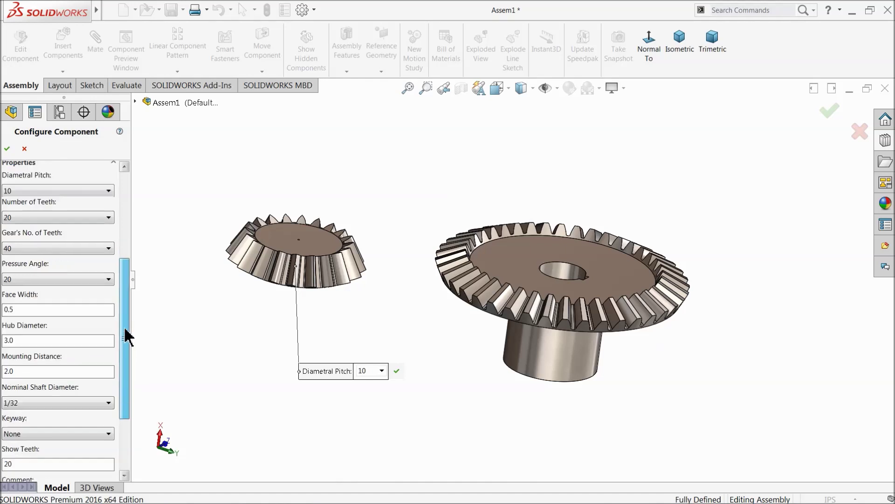
middle_click_drag(185, 338, 209, 237)
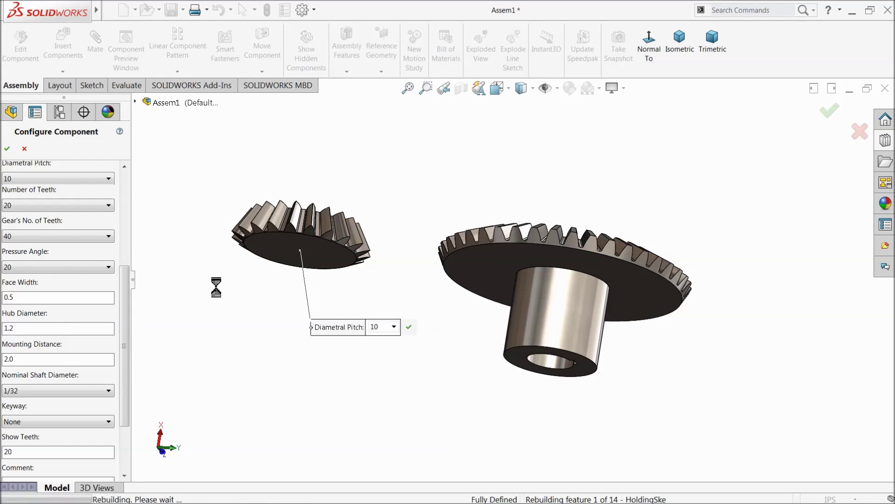
middle_click_drag(232, 276, 229, 227)
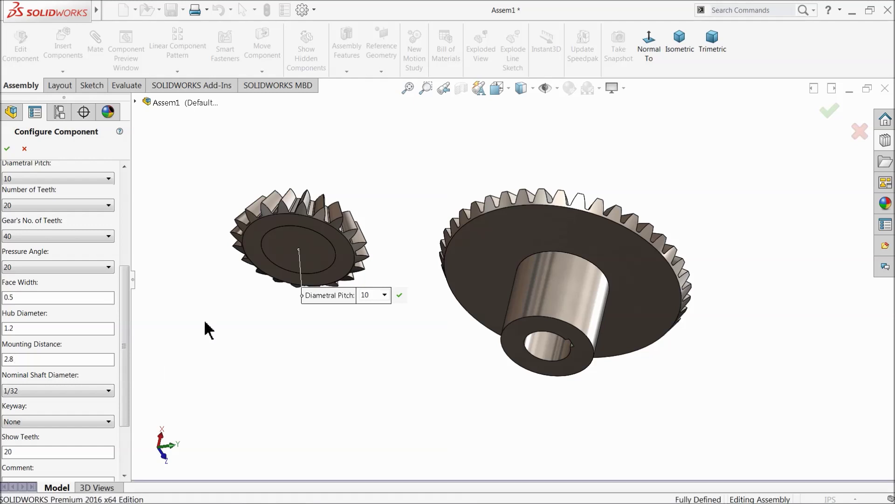
middle_click_drag(222, 322, 221, 301)
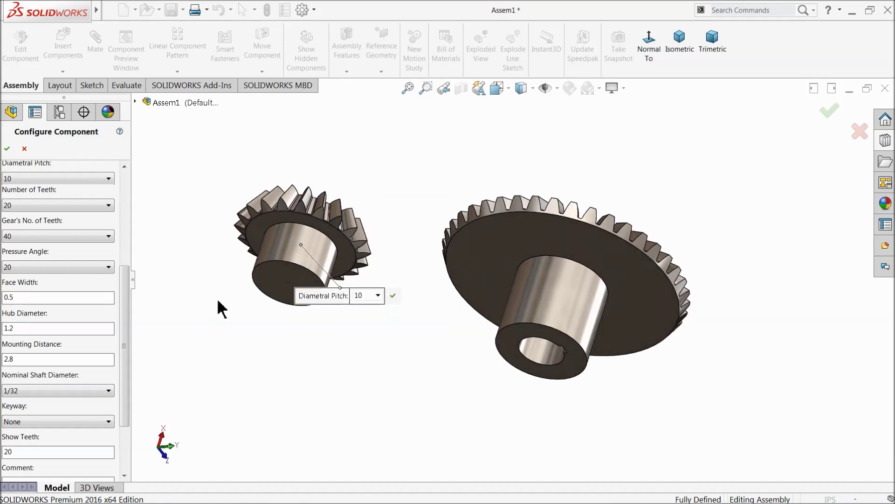
Step: Set the pinion's nominal shaft diameter to 3/4
middle_click_drag(190, 340, 200, 368)
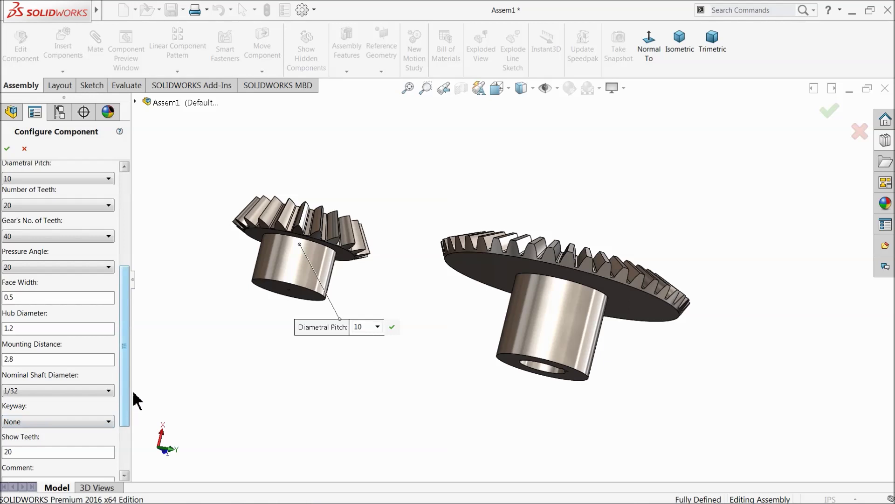
left_click(86, 391)
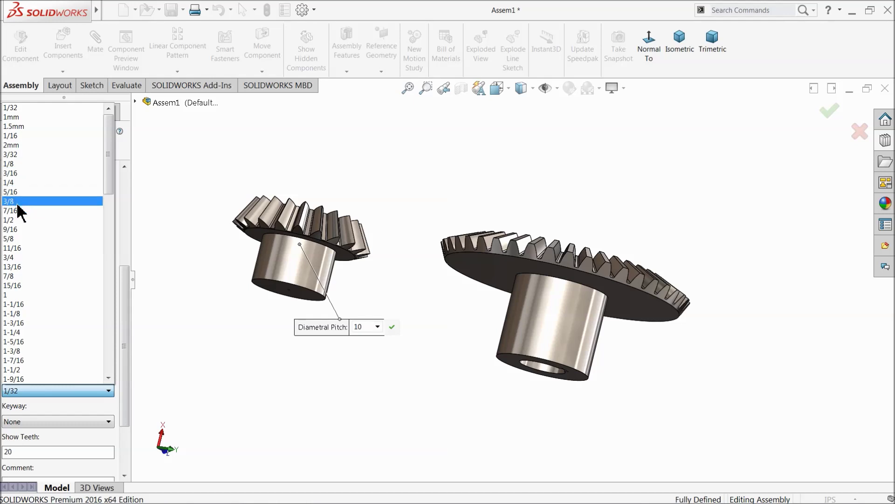
left_click(14, 257)
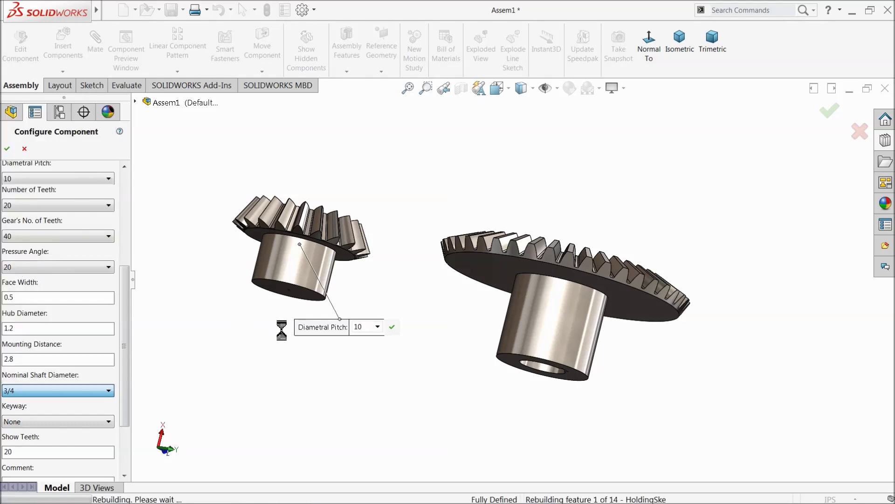
middle_click_drag(296, 310, 260, 436)
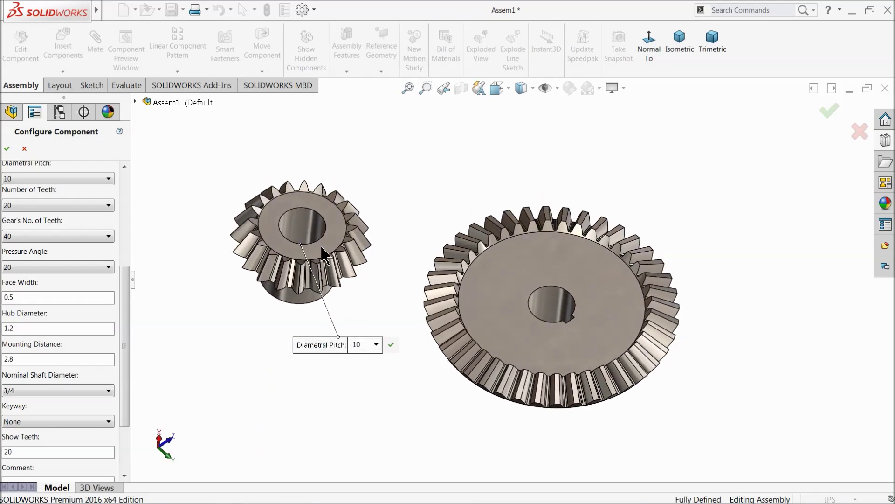
scroll(326, 235, "down", 2)
scroll(472, 261, "up", 3)
middle_click_drag(472, 261, 468, 363)
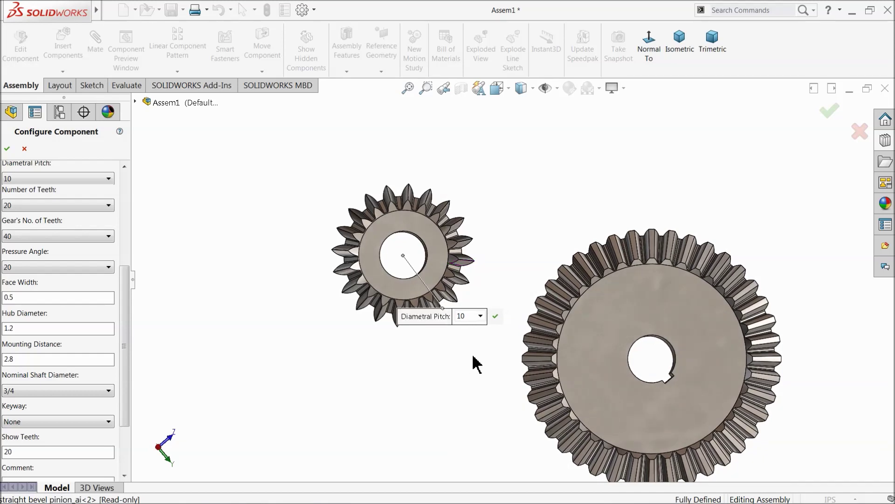
Step: Give the pinion a Rectangular(1) keyway and accept its configuration
left_click_drag(124, 357, 124, 395)
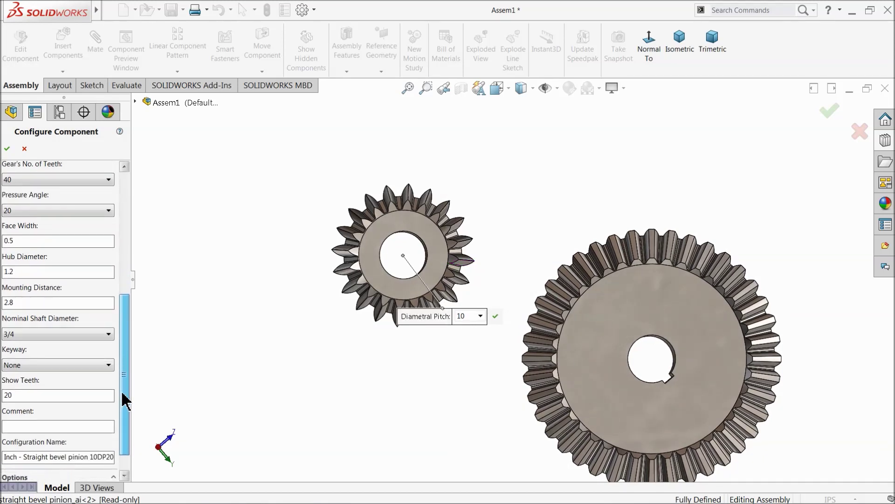
left_click(27, 372)
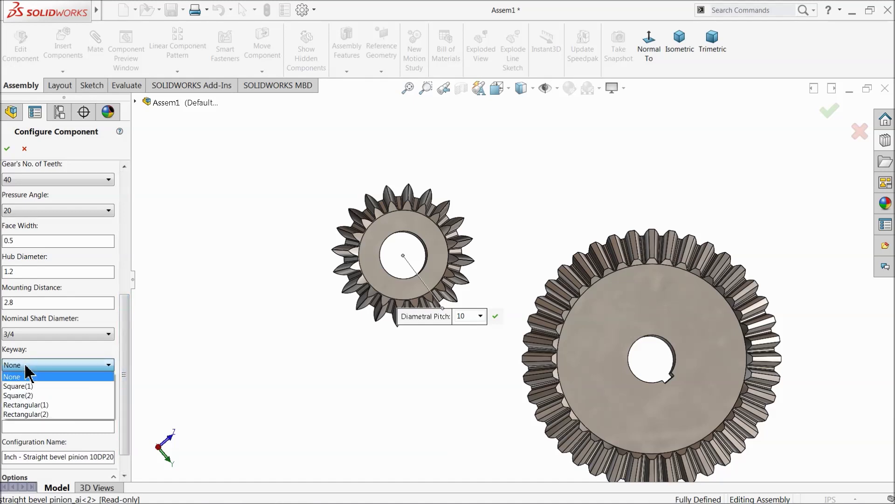
left_click(29, 406)
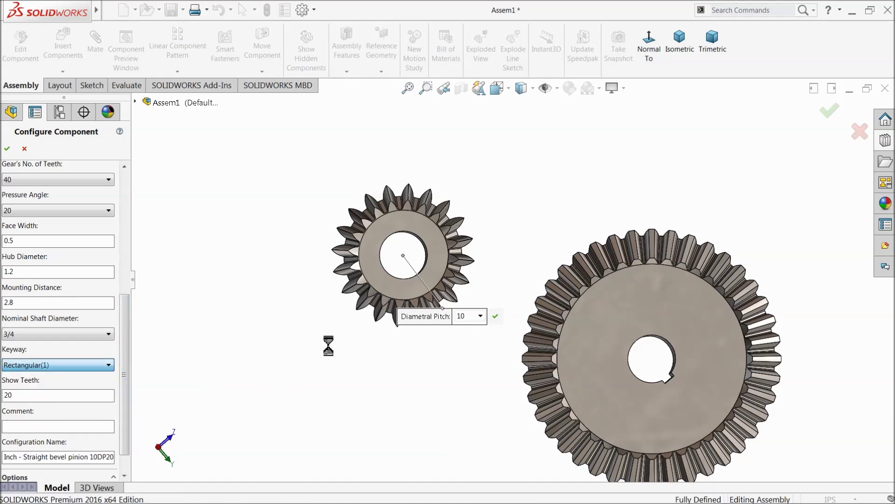
middle_click_drag(312, 354, 311, 330)
left_click_drag(124, 364, 124, 386)
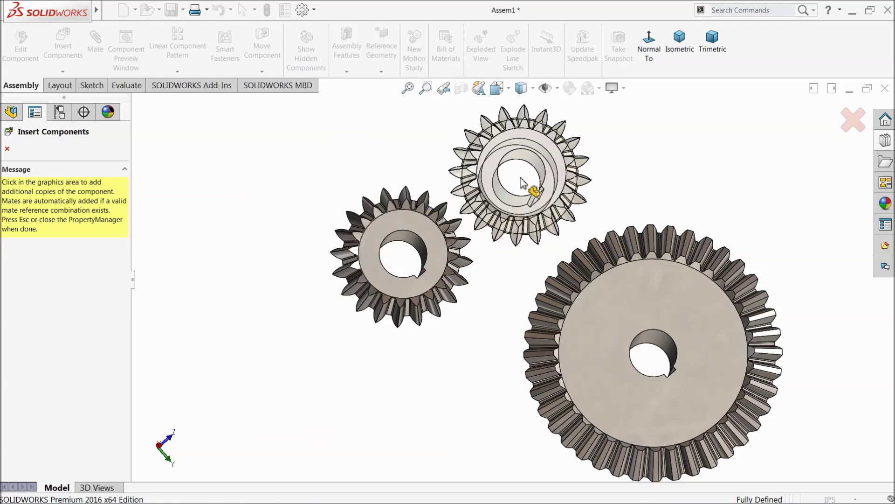
Step: Place a second copy of the pinion in the empty space beside the bevel gear and finish the insertion
left_click(536, 185)
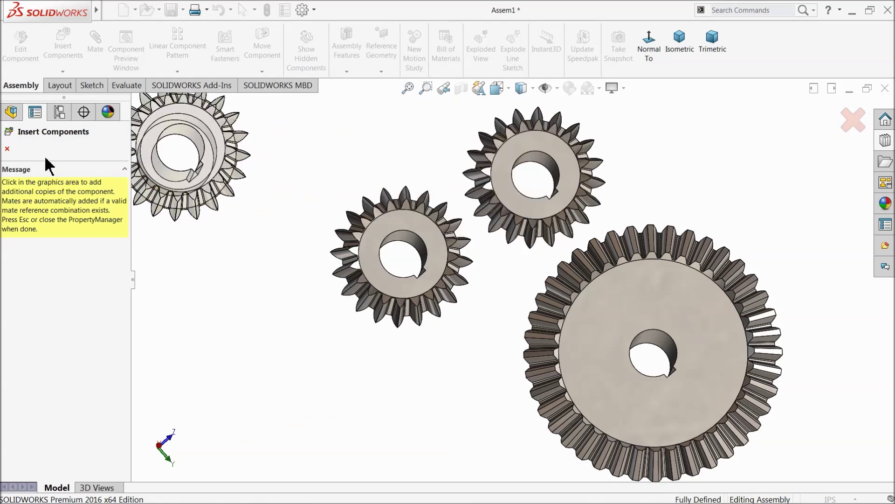
left_click(8, 149)
middle_click_drag(311, 284, 324, 208)
scroll(512, 198, "up", 2)
mouse_move(590, 230)
middle_mouse_down()
mouse_move(585, 364)
mouse_move(582, 225)
middle_mouse_up()
scroll(578, 301, "up", 1)
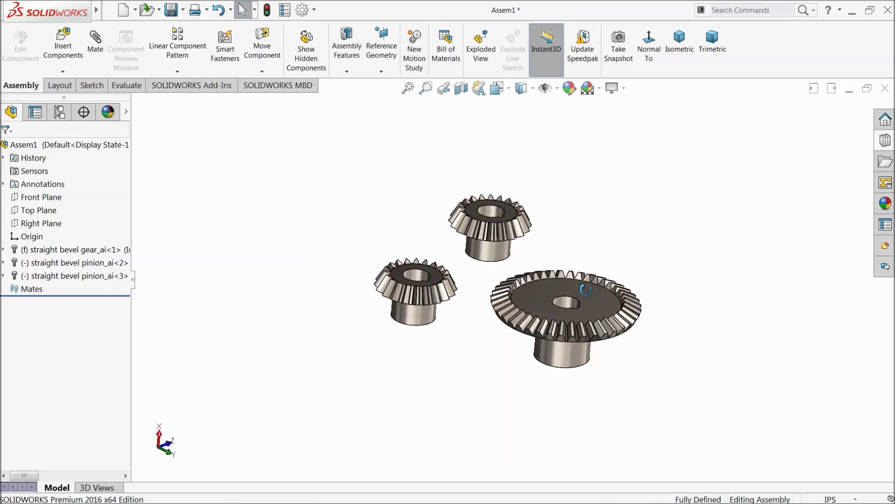
scroll(579, 311, "down", 2)
scroll(578, 310, "down", 2)
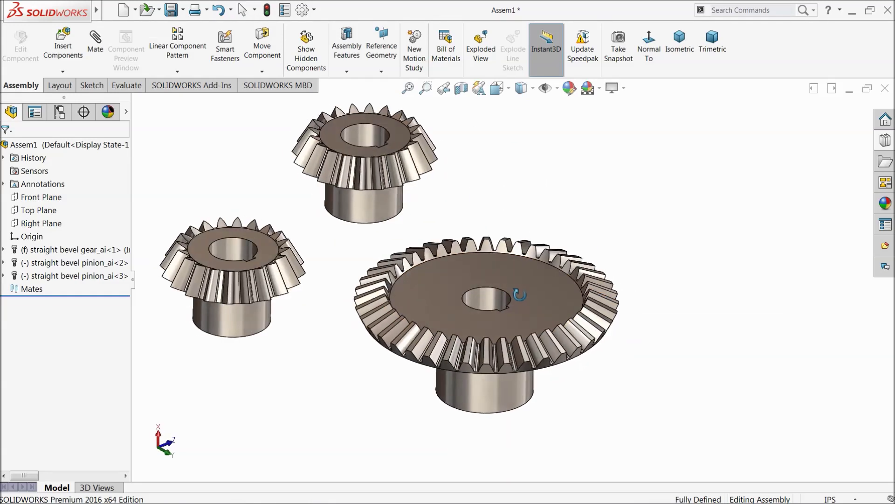
scroll(511, 296, "up", 3)
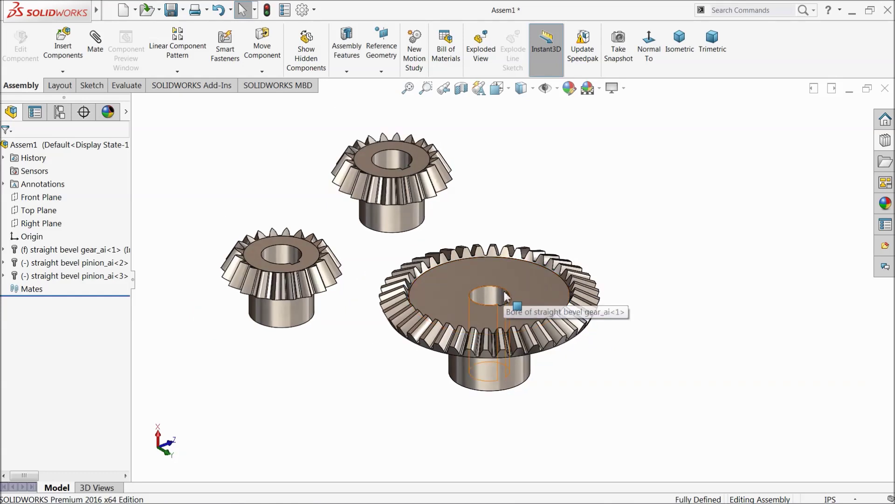
left_click(40, 211)
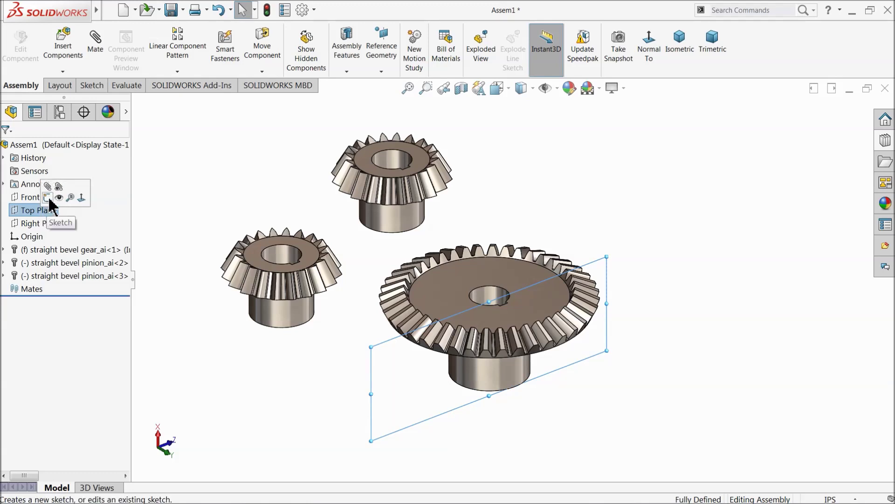
left_click(95, 40)
middle_click_drag(373, 348, 436, 261)
left_click(430, 252)
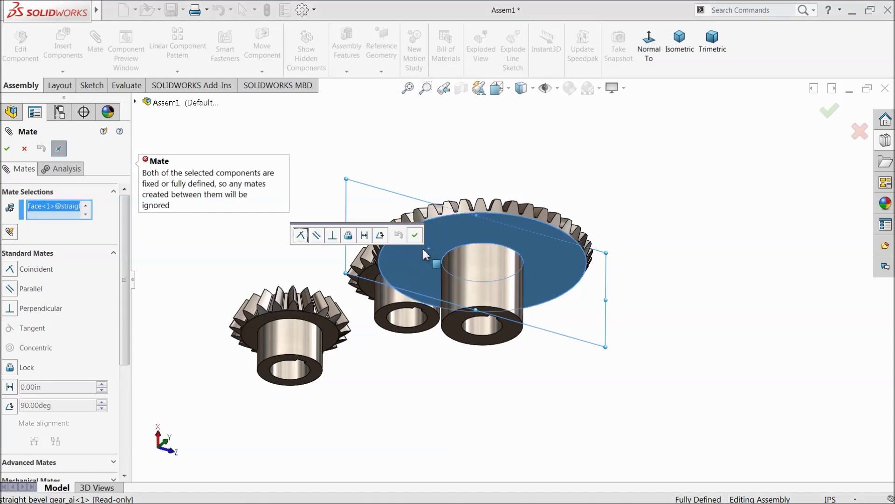
left_click(24, 149)
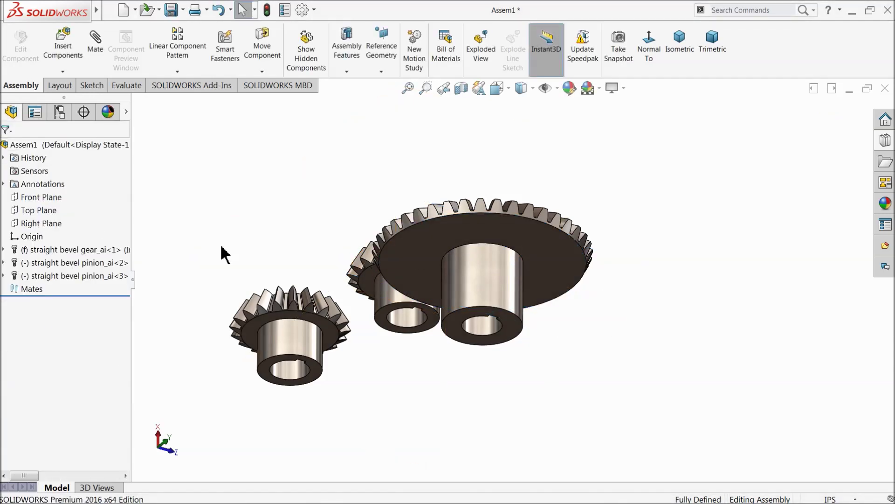
Step: Float the fixed bevel gear and mate its flat hub-side face coincident with the assembly's Top Plane
right_click(436, 242)
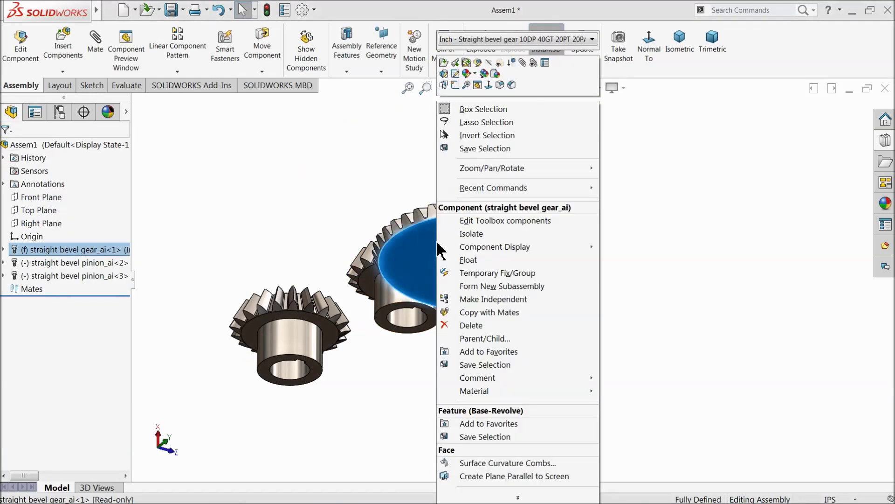
left_click(466, 260)
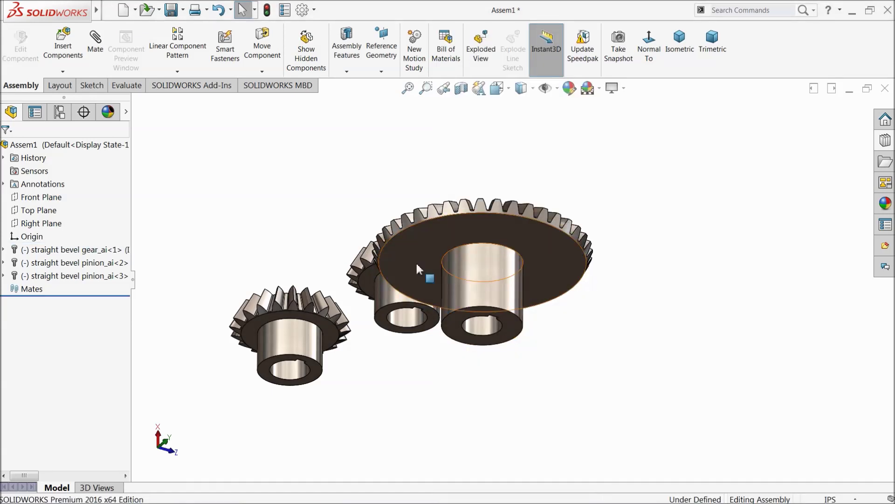
left_click(34, 210)
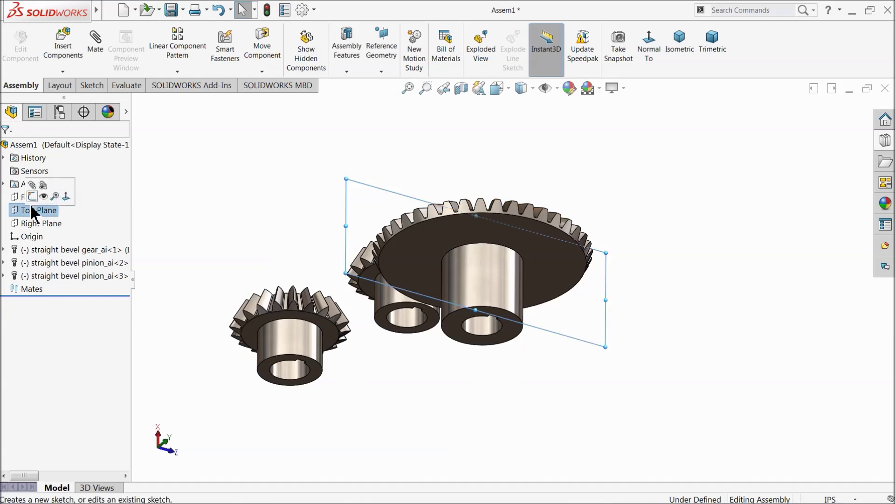
left_click(97, 49)
left_click(432, 241)
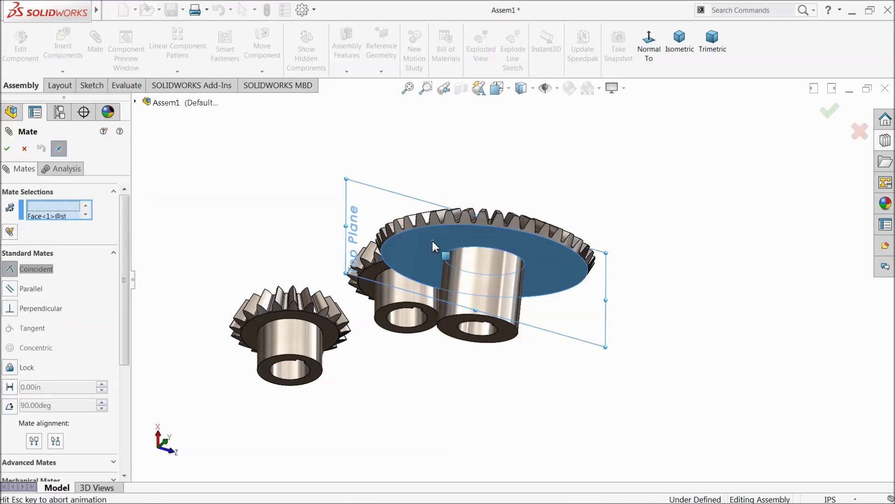
middle_click_drag(451, 279, 441, 243)
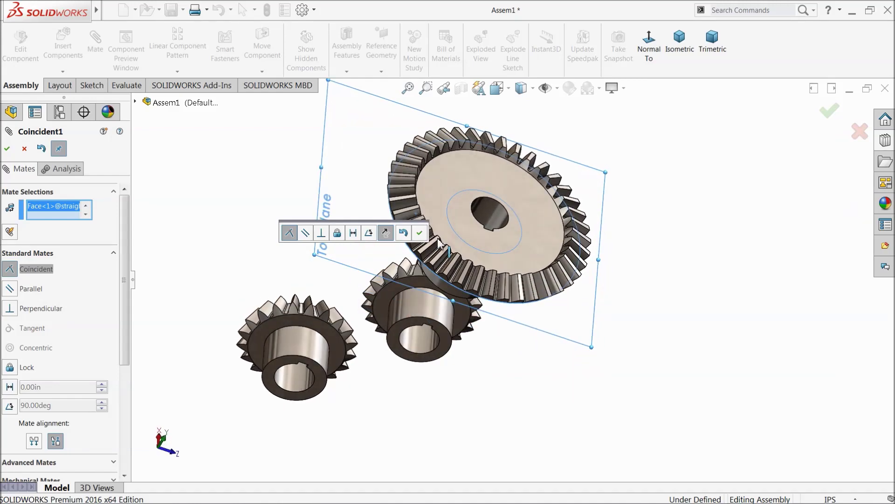
left_click(675, 65)
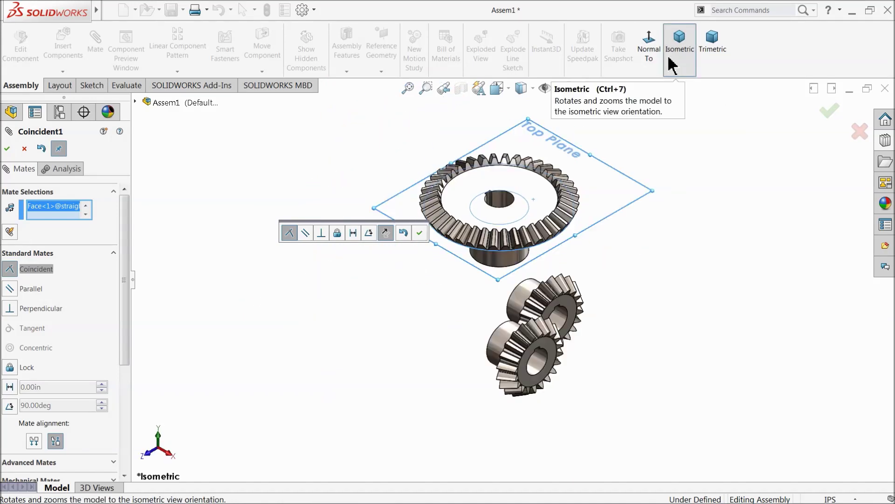
scroll(549, 166, "down", 2)
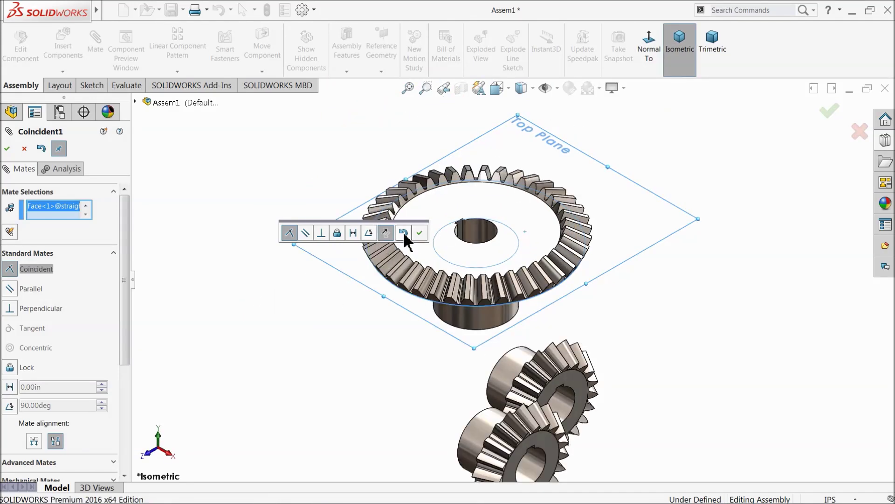
left_click(421, 233)
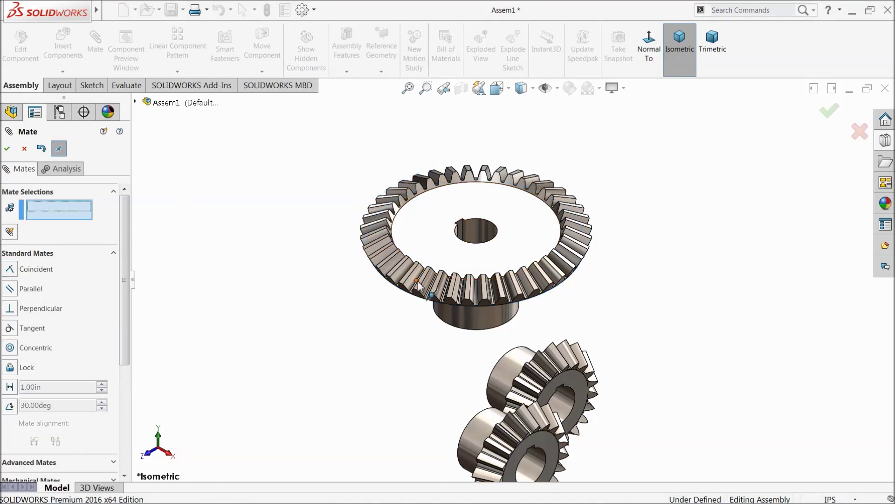
scroll(415, 280, "up", 2)
left_click(23, 146)
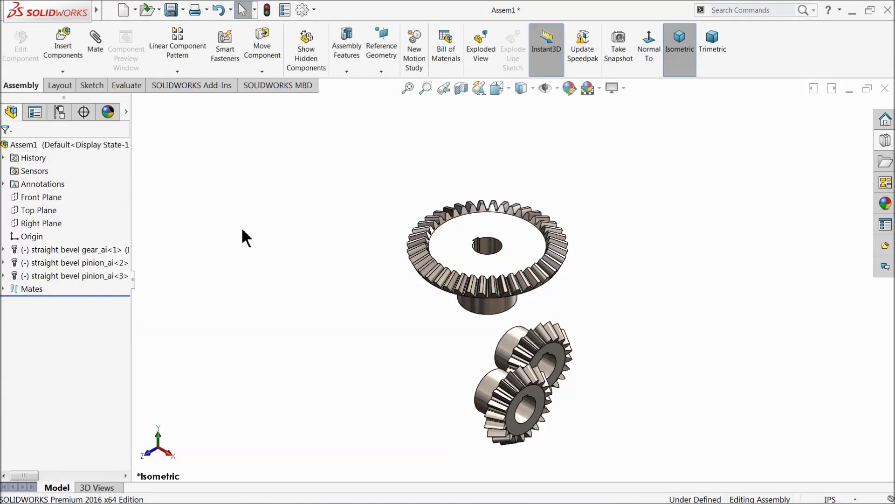
Step: Mate the bevel gear's bore concentric with the assembly origin and finish mating
left_click(26, 237)
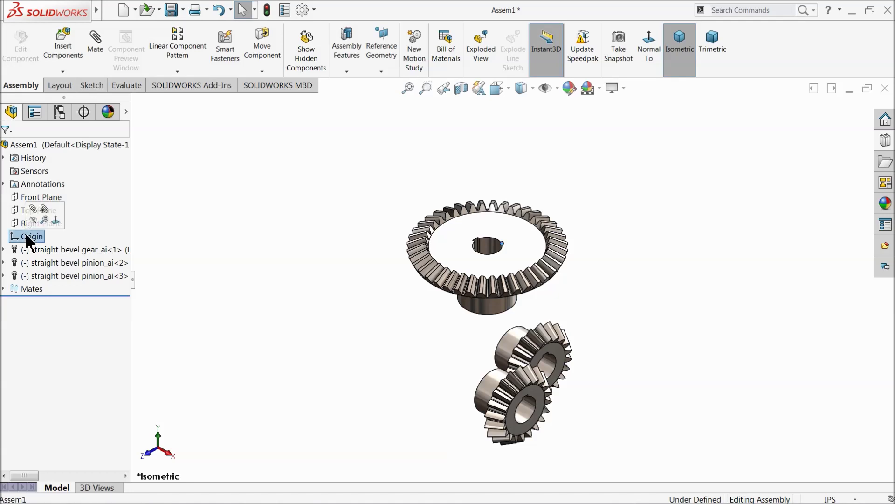
scroll(513, 266, "down", 4)
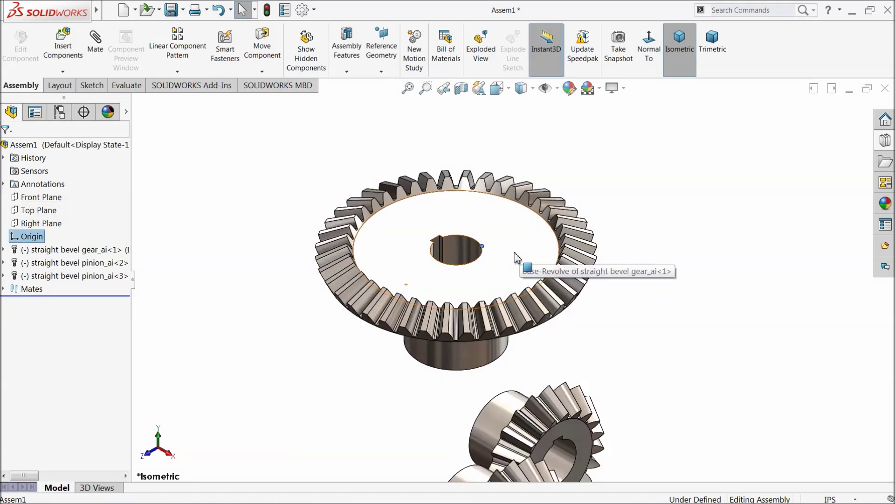
left_click(98, 48)
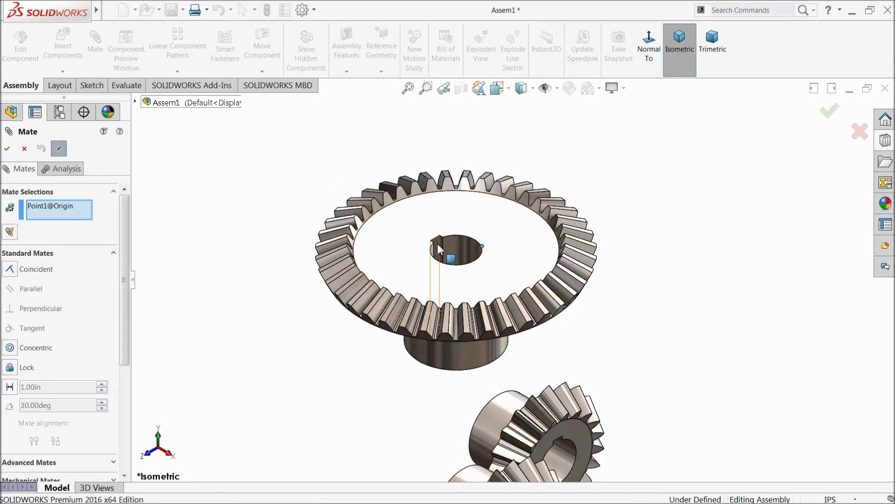
left_click(458, 252)
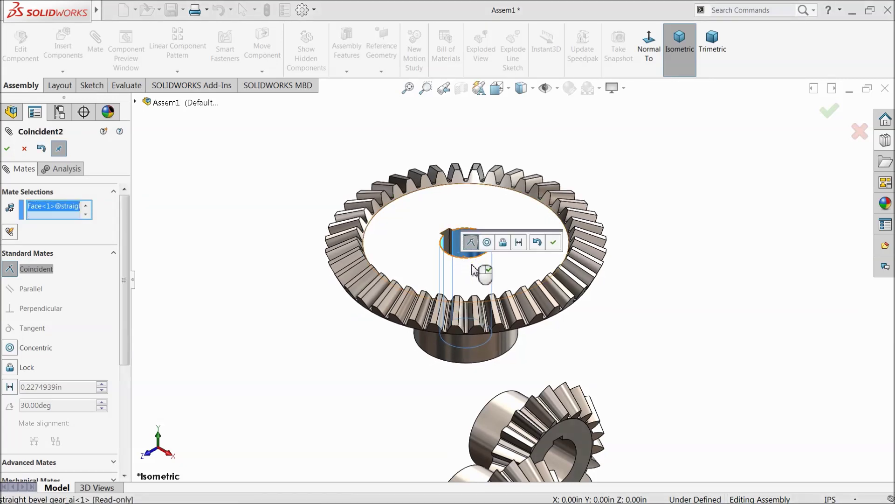
left_click(10, 350)
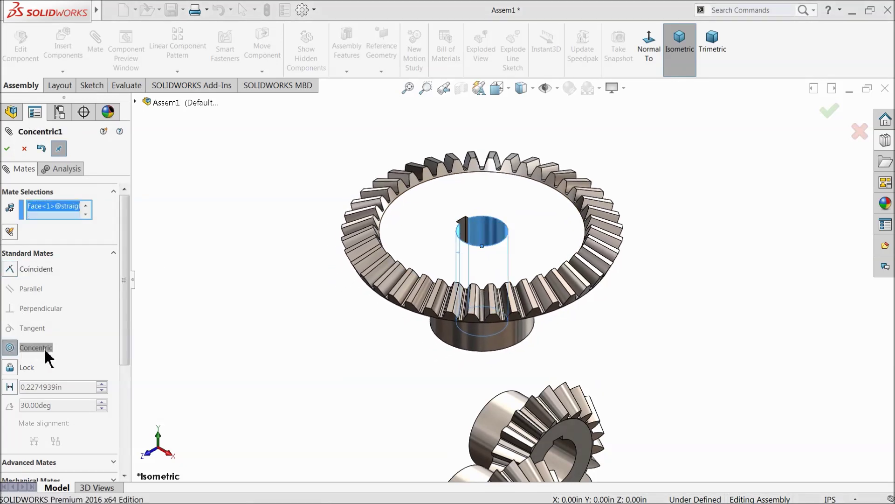
middle_click_drag(227, 308, 208, 294)
left_click(7, 150)
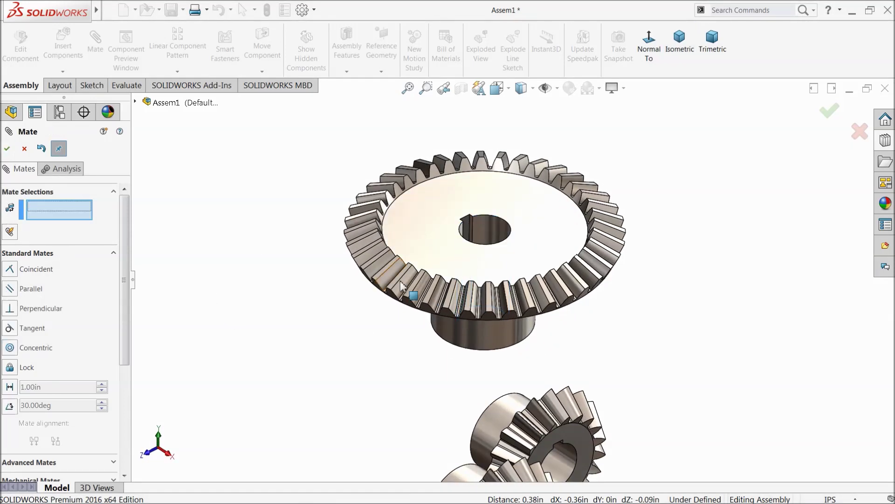
left_click(26, 152)
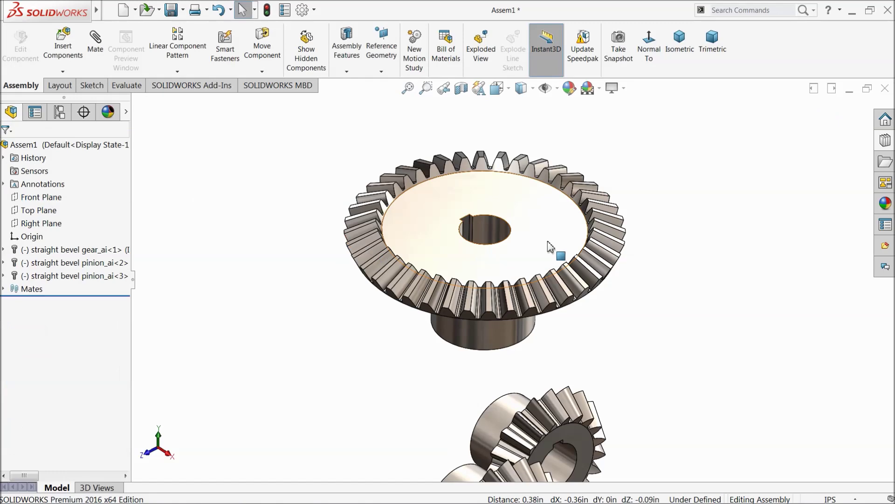
Step: Turn the bevel gear about its bore axis to check its remaining freedom of motion
left_click_drag(494, 260, 438, 214)
left_click(295, 265)
key("f")
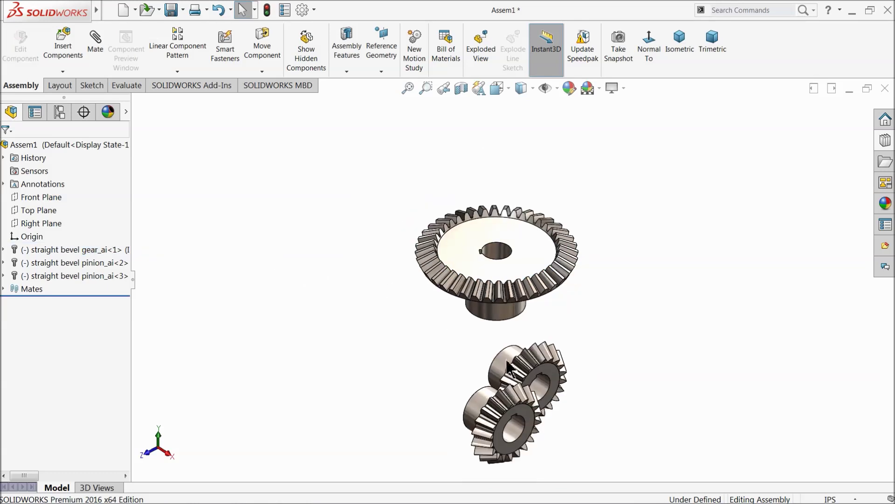
Step: Move the two pinions to opposite sides of the bevel gear, slightly above it
left_click_drag(395, 256, 391, 207, "alt")
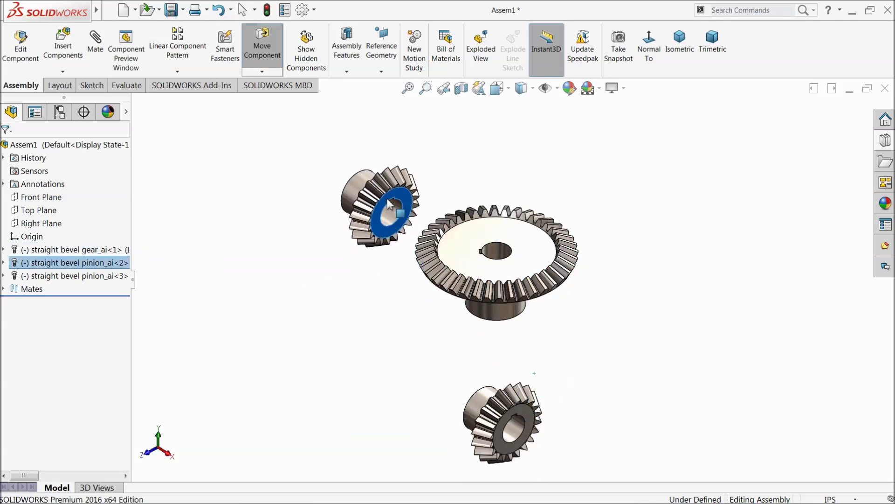
left_click_drag(521, 410, 611, 184, "alt")
scroll(606, 182, "down", 3)
Step: Rotate the two pinions so their toothed front faces point towards each other across the bevel gear
left_click(262, 71)
left_click(279, 97)
left_click_drag(291, 218, 243, 221)
left_click_drag(684, 239, 545, 183)
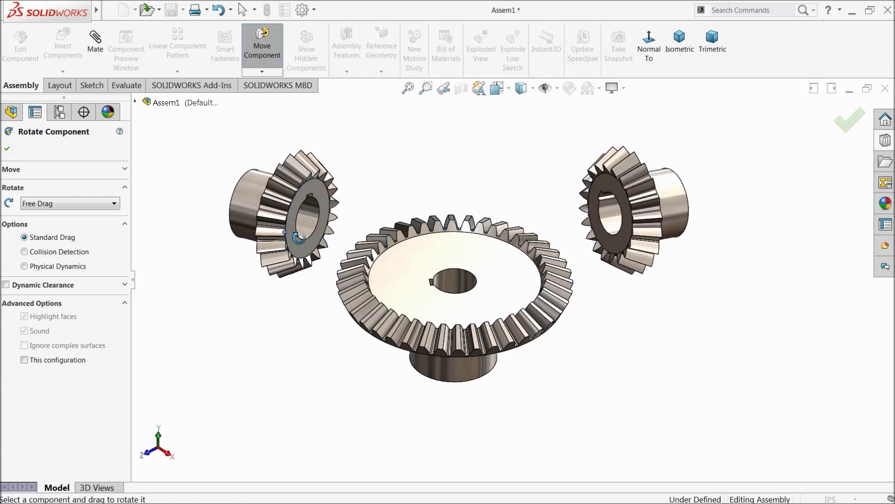
Step: Move both rotated pinions inward, closer to opposite edges of the bevel gear
left_click(262, 71)
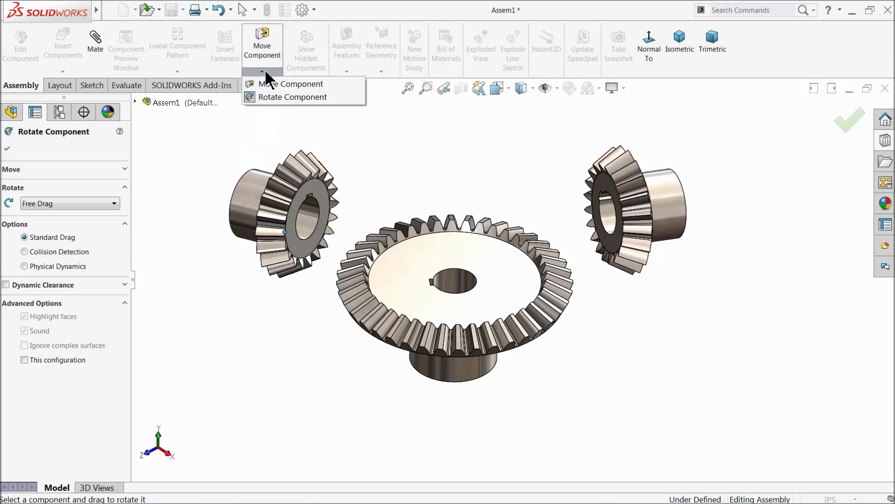
left_click(251, 83)
left_click_drag(295, 205, 355, 194)
left_click_drag(659, 227, 580, 218)
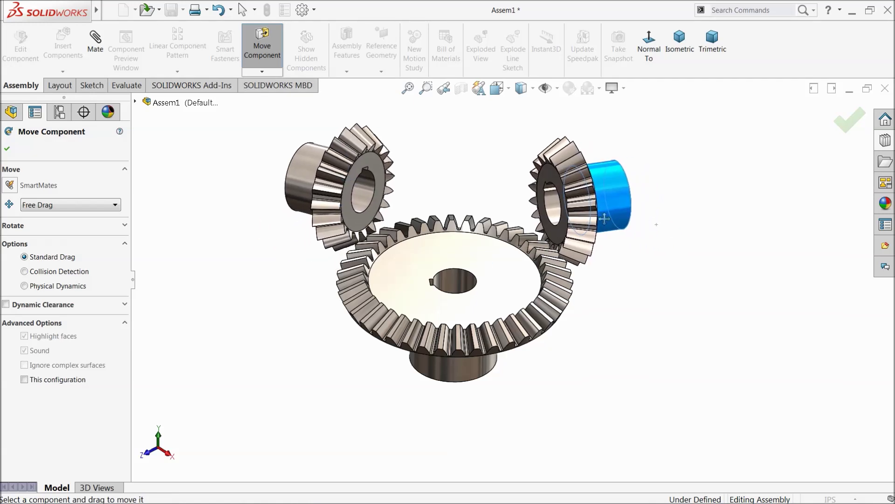
Step: Reposition both pinions in depth so they sit over opposite sides of the bevel gear's toothed rim
middle_click_drag(649, 320, 595, 314)
left_click_drag(606, 234, 466, 248)
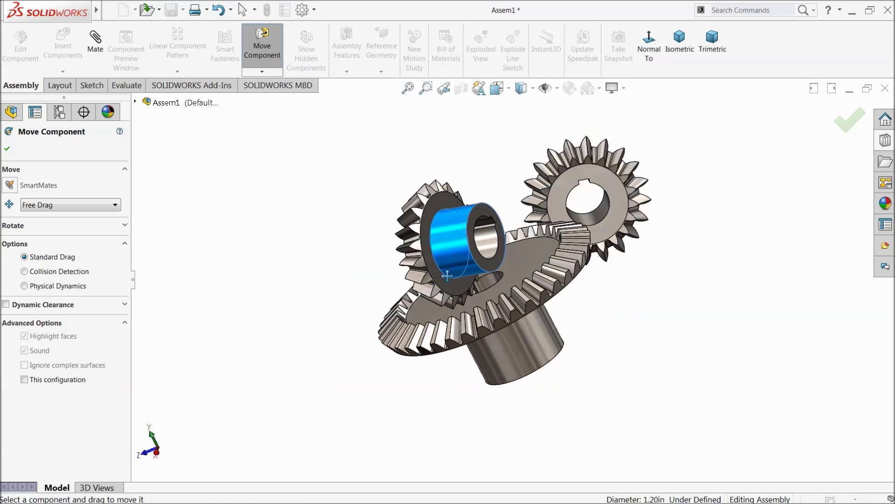
left_click_drag(609, 185, 473, 184)
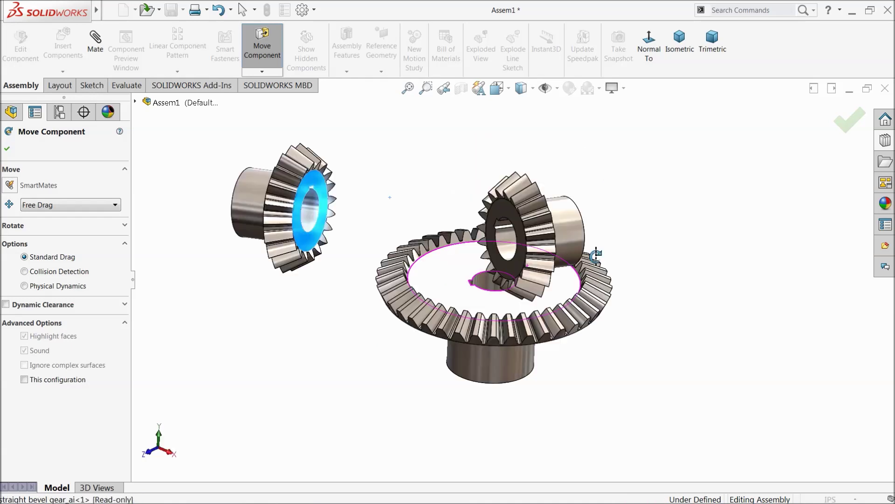
middle_click_drag(593, 253, 439, 258)
left_click_drag(297, 228, 365, 245)
left_click_drag(554, 277, 665, 264)
middle_click_drag(737, 376, 603, 310)
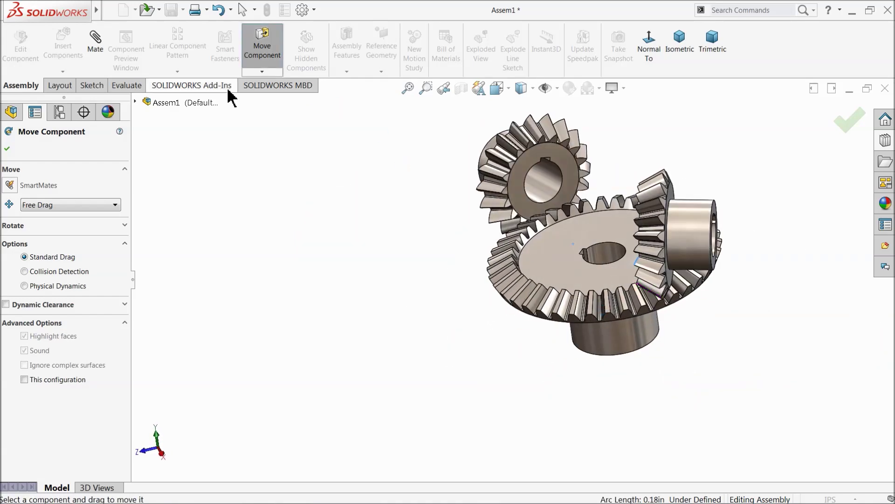
Step: Rotate the pinion on the +X side freely, move the other pinion closer to the bevel gear, and finish positioning
left_click(262, 71)
left_click(285, 96)
left_click_drag(704, 245, 678, 216)
middle_click_drag(679, 216, 688, 276)
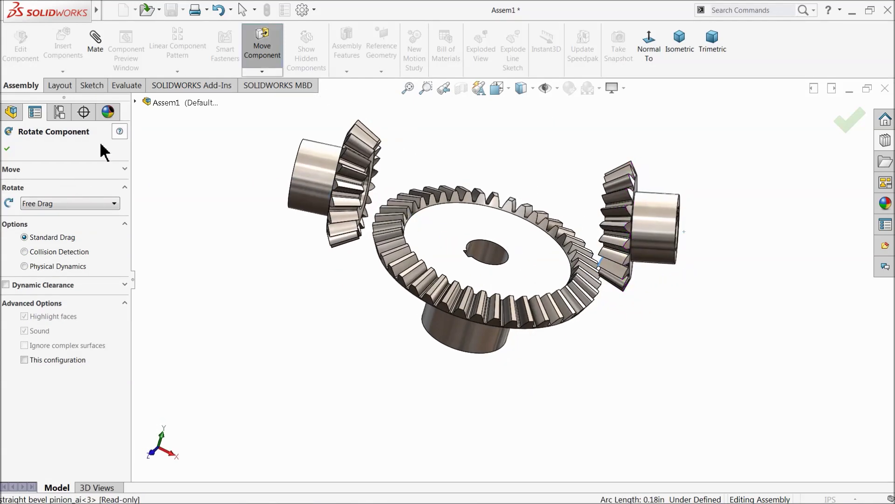
left_click(262, 71)
left_click(261, 82)
left_click_drag(345, 205, 390, 168)
middle_click_drag(390, 168, 534, 245)
left_click(7, 148)
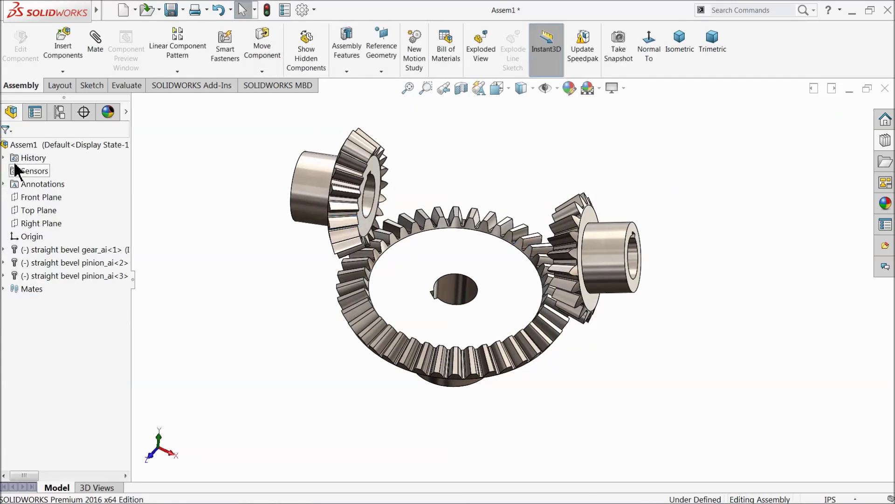
Step: Show the bevel gear's base profile sketch BasProSke, found under its Base-Revolve feature
left_click(412, 289)
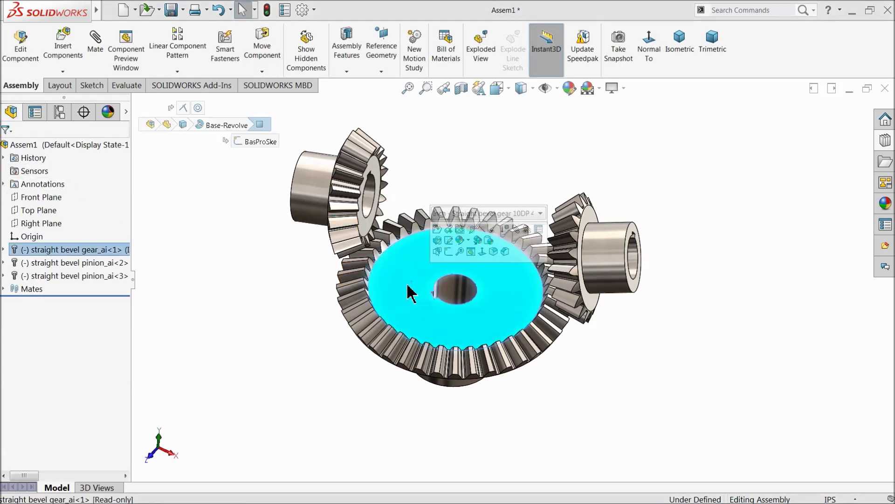
left_click(4, 249)
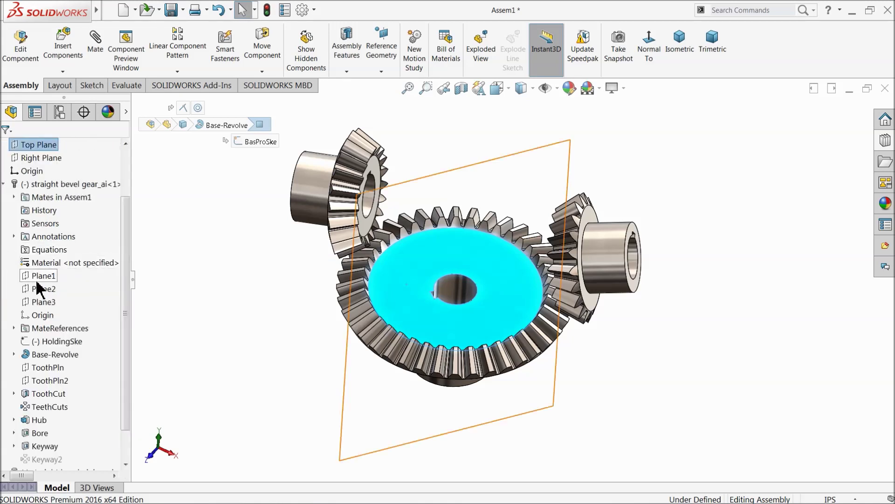
left_click(13, 354)
left_click(59, 367)
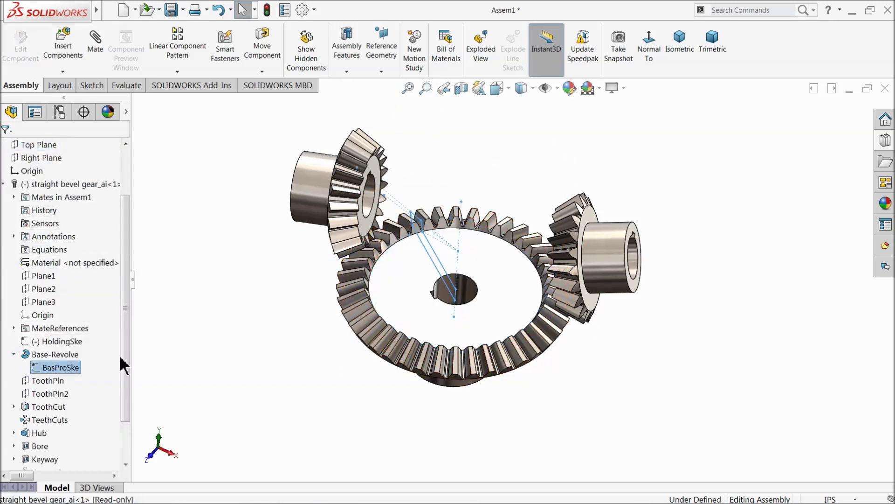
middle_click_drag(426, 290, 473, 268)
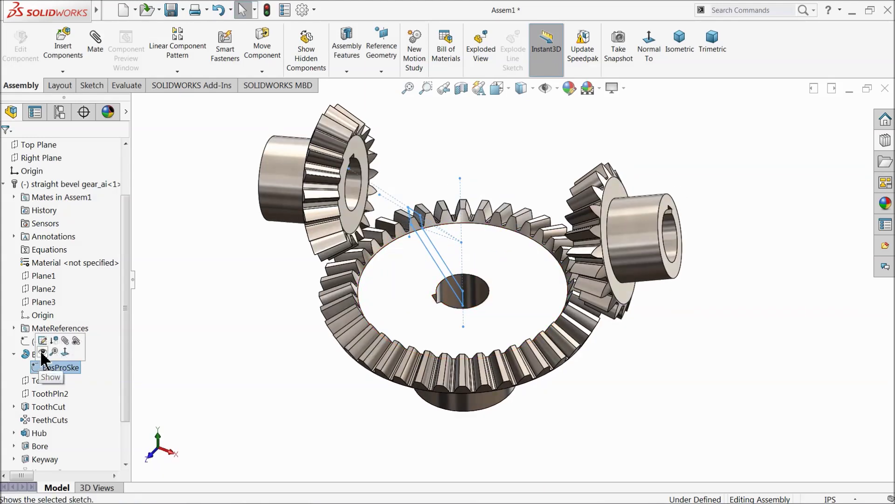
left_click(42, 351)
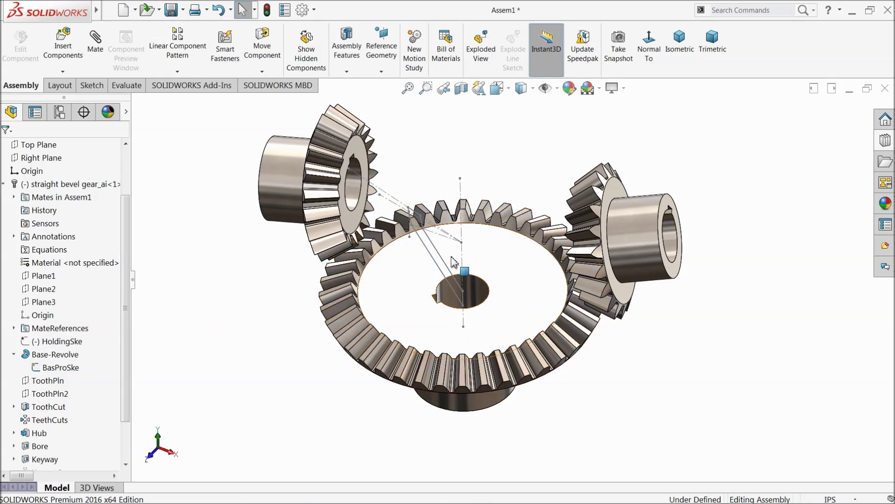
Step: Move the first pinion away from the bevel gear and show its BasProSke sketch under Base-Revolve
left_click_drag(314, 227, 282, 239)
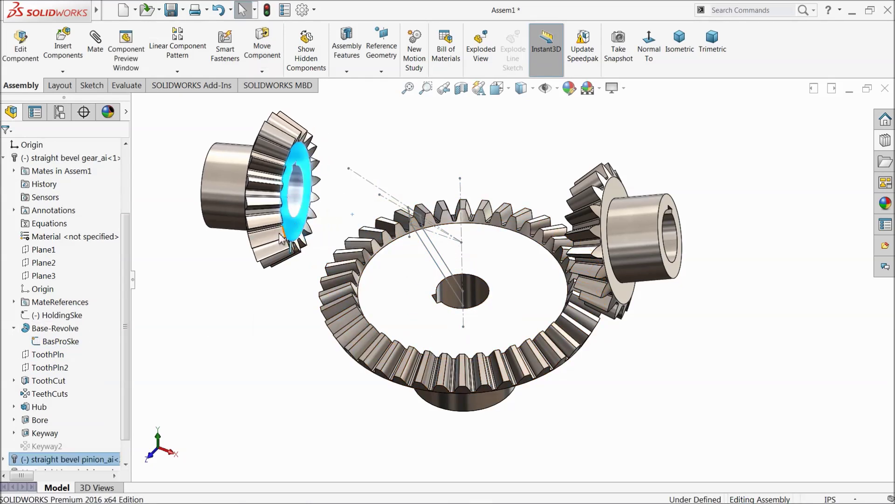
left_click(4, 158)
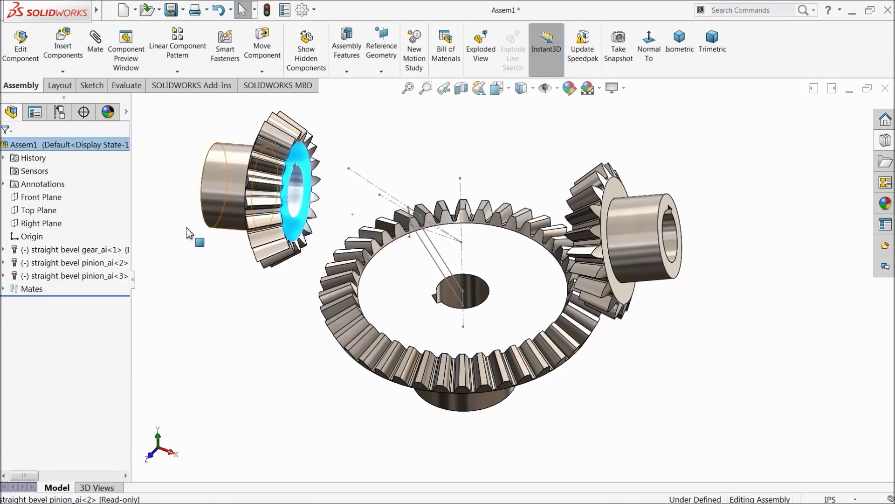
left_click(211, 212)
left_click(4, 263)
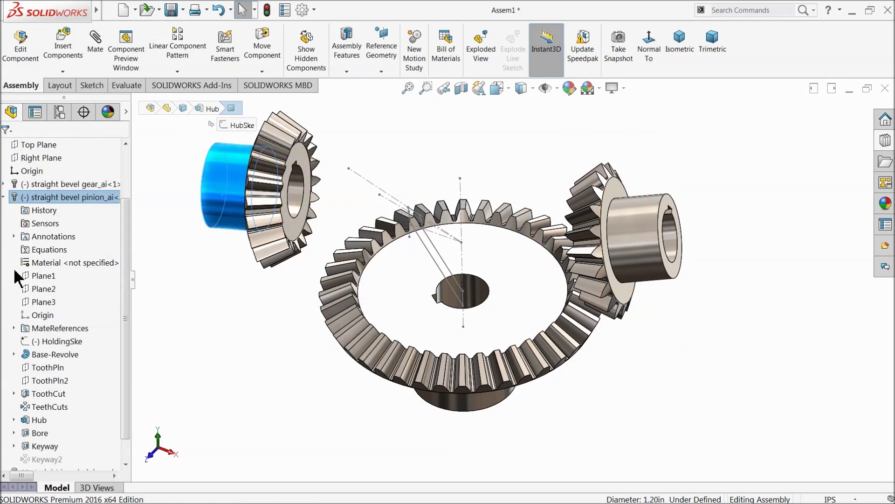
left_click(14, 354)
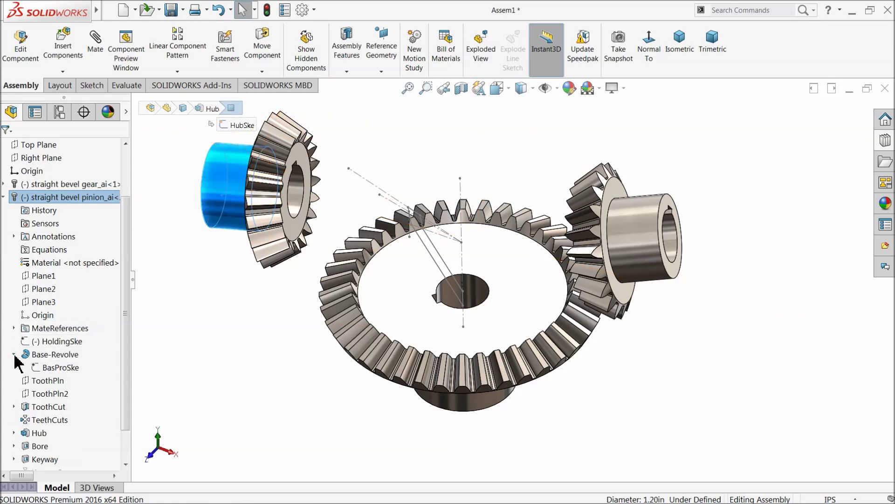
left_click(52, 368)
left_click(54, 354)
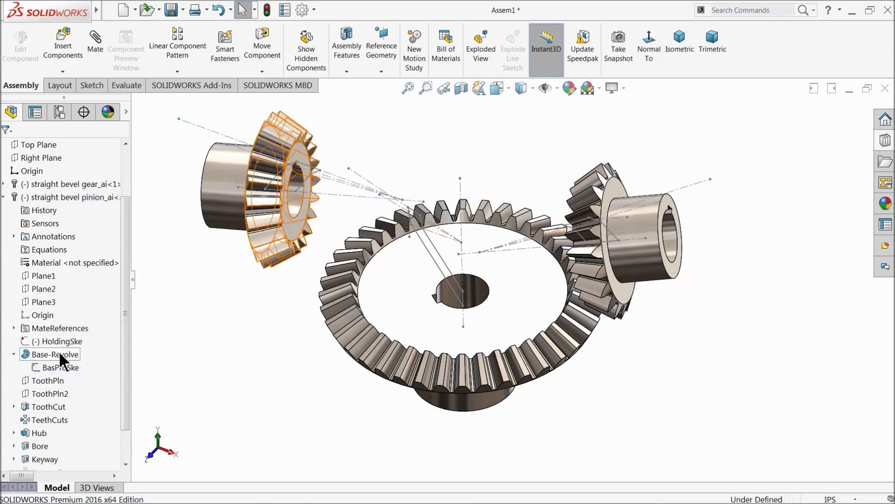
Step: Mate the cone apex point of the first pinion's BasProSke sketch coincident with the bevel gear's apex point
mouse_move(240, 350)
middle_mouse_down()
mouse_move(292, 358)
mouse_move(304, 355)
mouse_move(299, 343)
middle_mouse_up()
left_click_drag(347, 254, 330, 222)
middle_click_drag(334, 226, 395, 278)
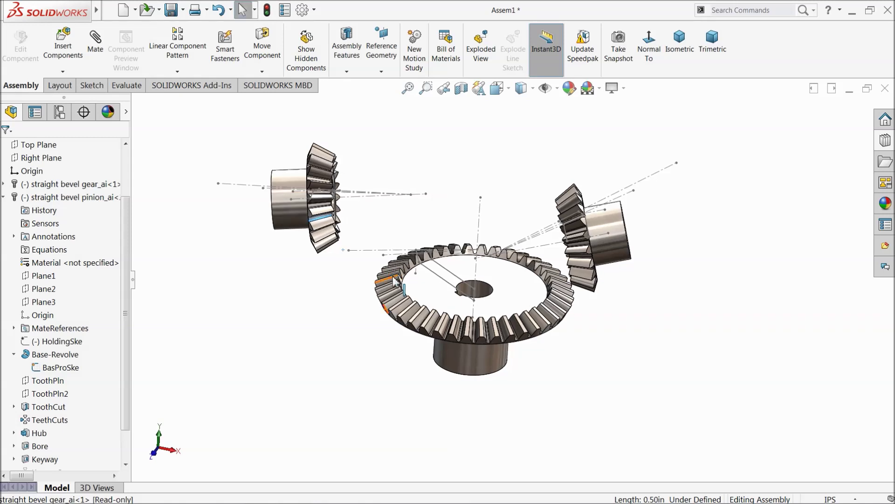
middle_click_drag(451, 229, 425, 285)
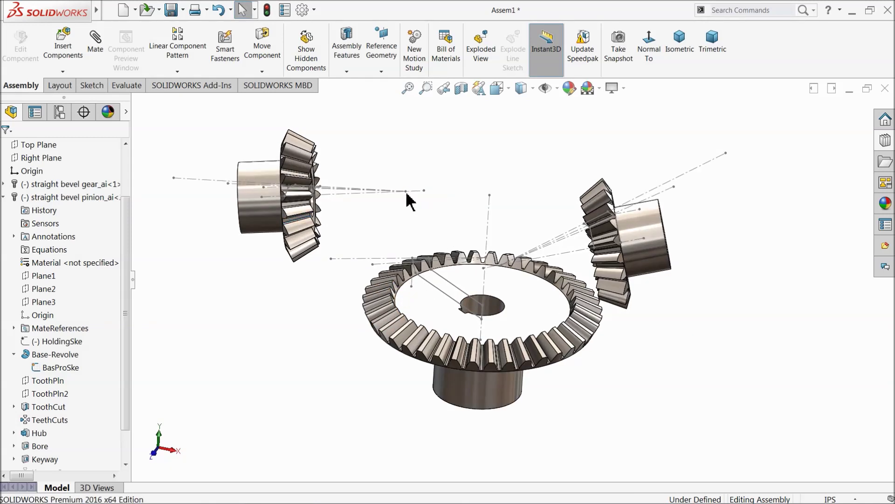
left_click(95, 45)
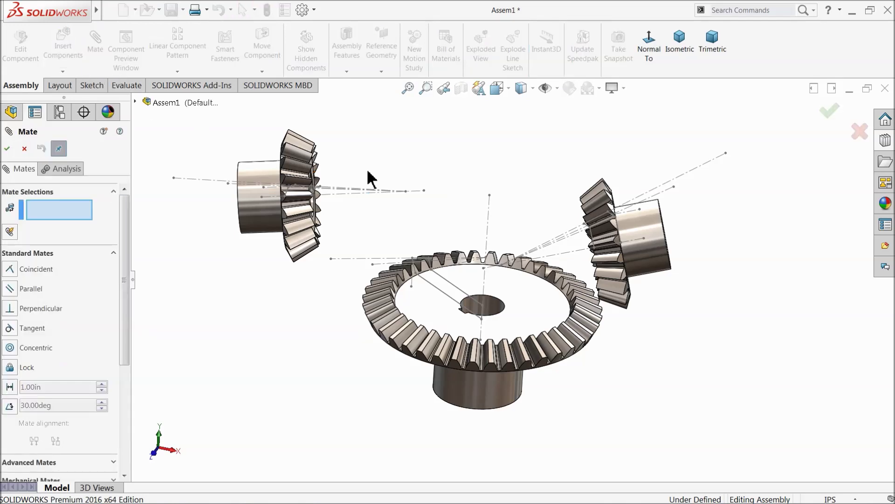
left_click(405, 191)
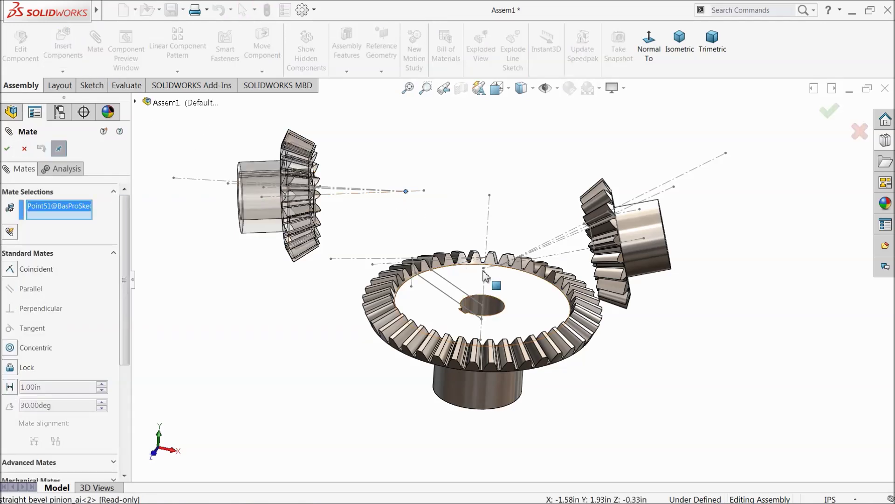
middle_click_drag(485, 284, 496, 254)
scroll(506, 257, "down", 3)
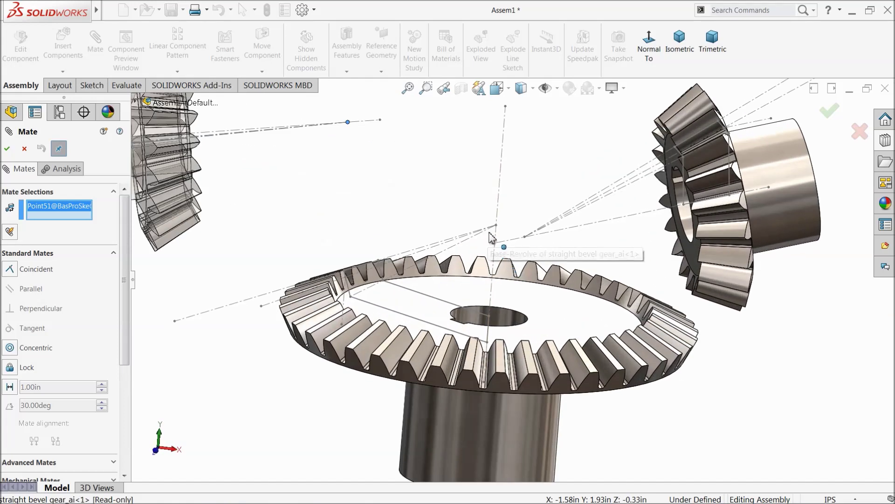
left_click(497, 226)
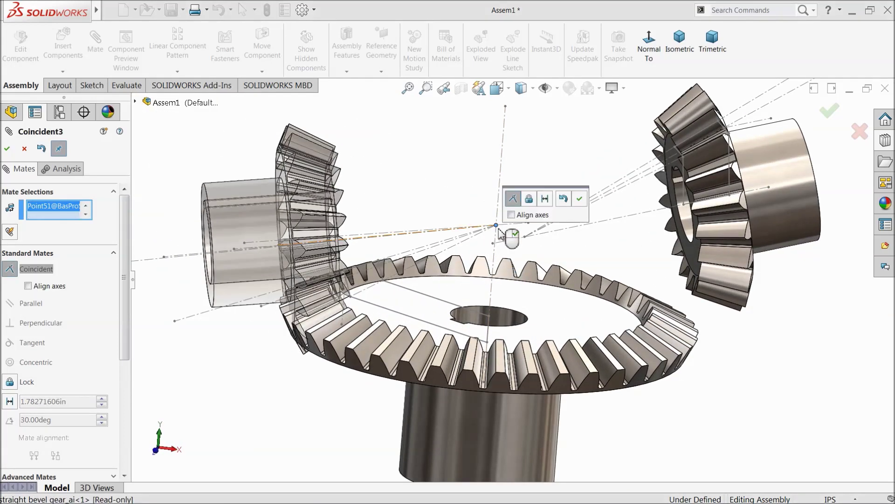
left_click(579, 198)
Step: Add a Perpendicular mate between the first pinion's axis centerline and the bevel gear's vertical axis centerline
scroll(536, 252, "up", 2)
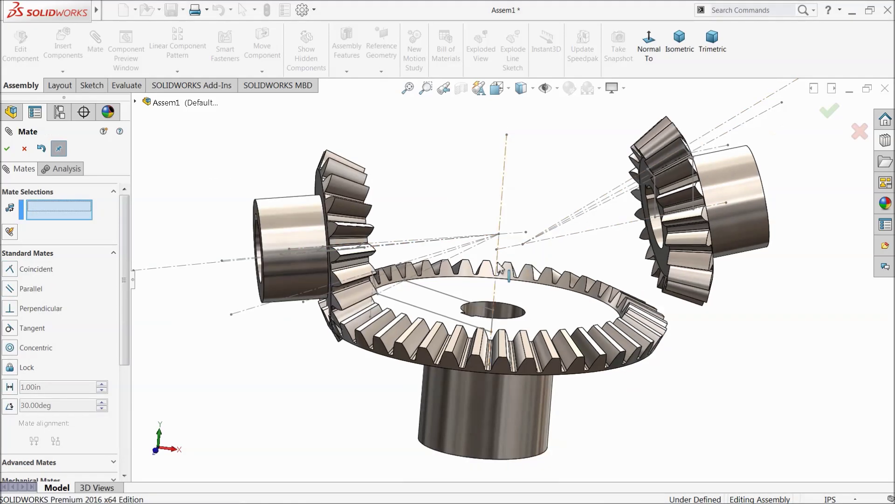
scroll(499, 268, "down", 3)
middle_click_drag(430, 244, 419, 225)
scroll(326, 223, "down", 2)
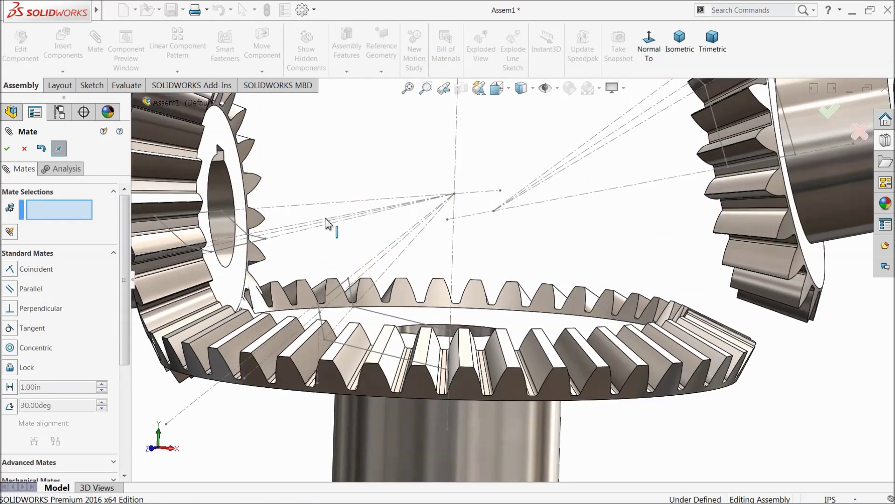
left_click(304, 206)
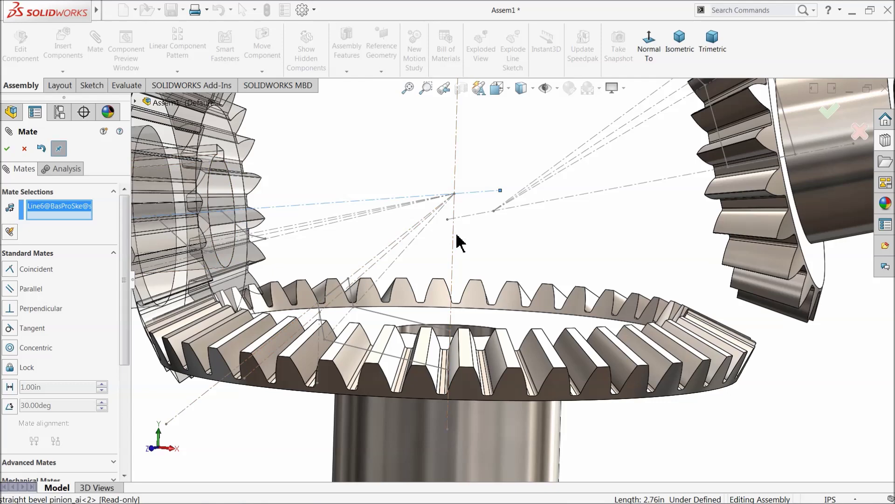
left_click(454, 236)
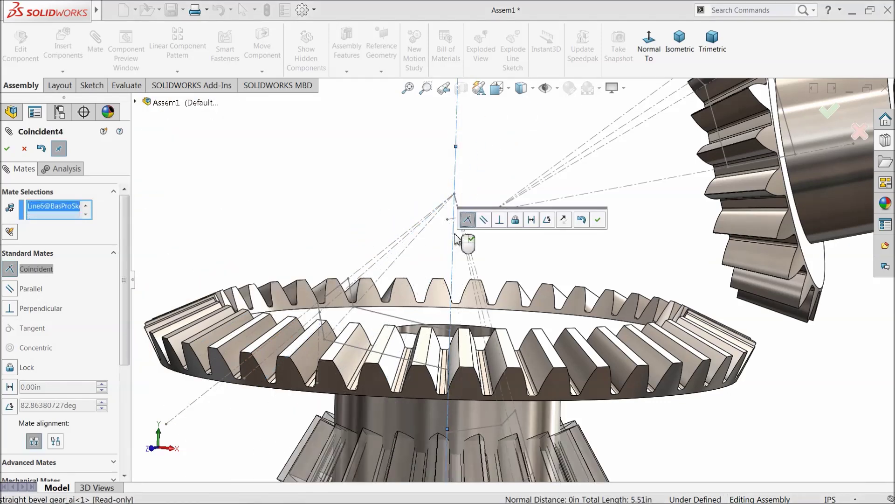
left_click(9, 311)
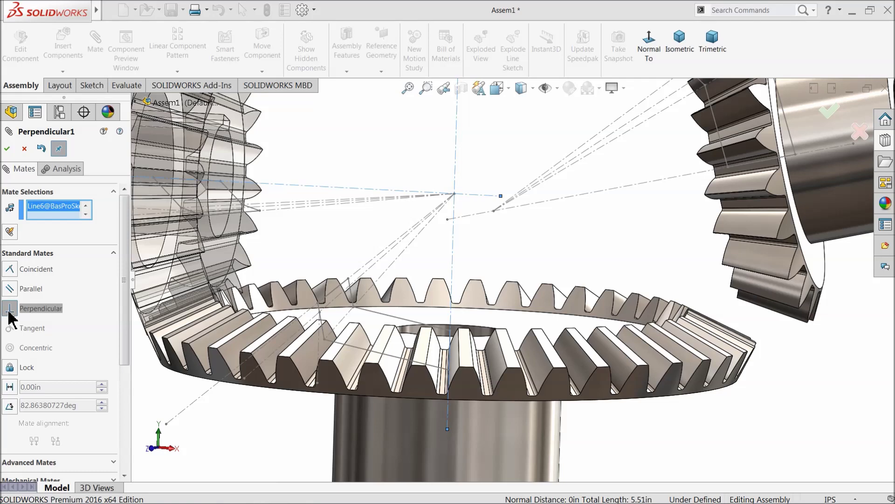
left_click(7, 149)
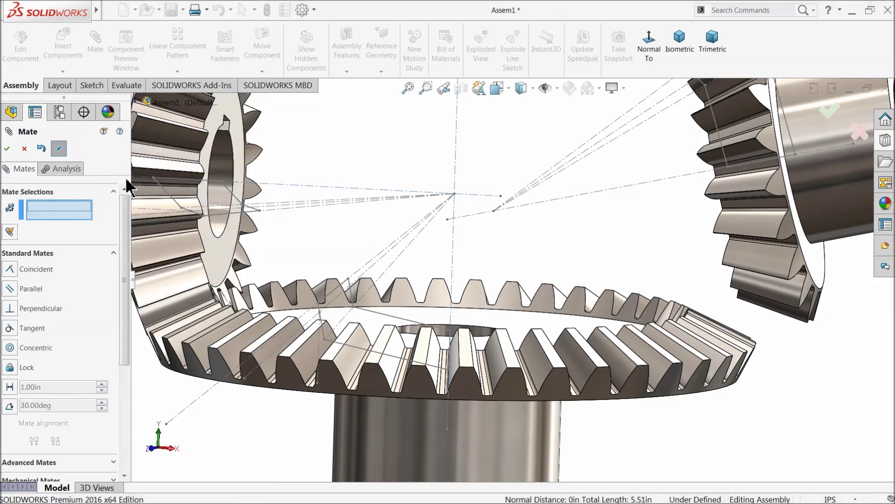
Step: Leave the Mate command and swing the first pinion around the bevel gear to check its remaining freedom of motion
scroll(352, 239, "up", 5)
mouse_move(352, 240)
middle_mouse_down()
mouse_move(406, 233)
mouse_move(336, 238)
middle_mouse_up()
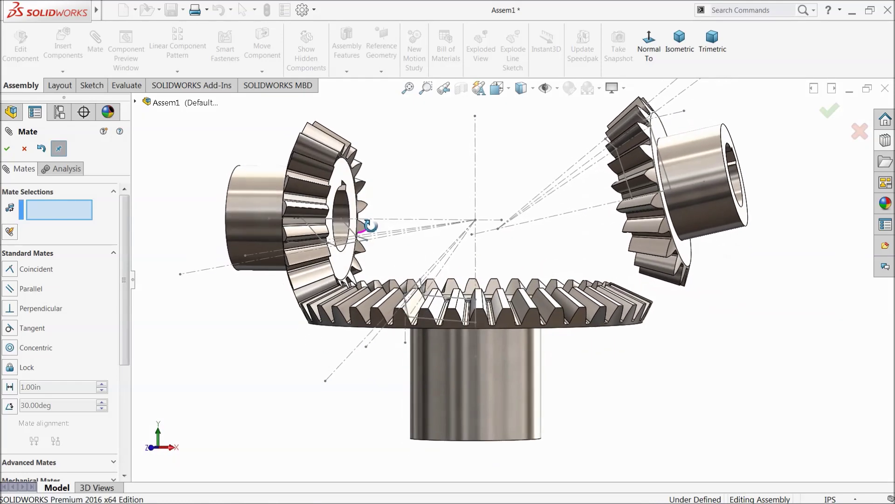
left_click(300, 242)
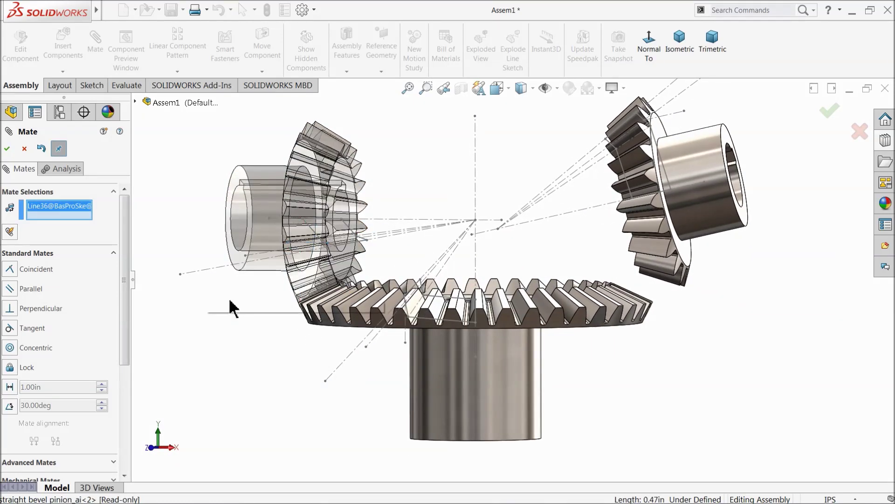
left_click(25, 148)
left_click_drag(260, 220, 244, 250)
key("Escape")
middle_click_drag(244, 250, 274, 343)
left_click(265, 347)
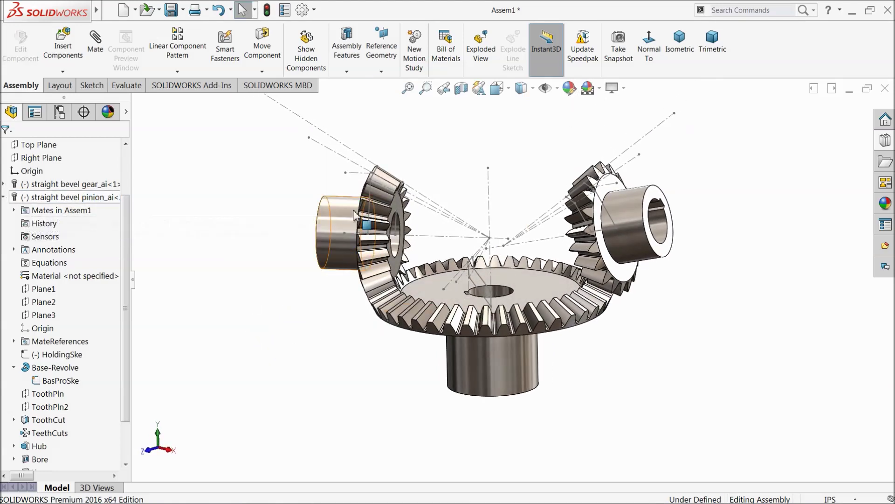
Step: Mate the axis centerline of the first pinion's BasProSke sketch coincident with the assembly's Front Plane
middle_click_drag(370, 240, 379, 241)
left_click_drag(125, 209, 132, 175)
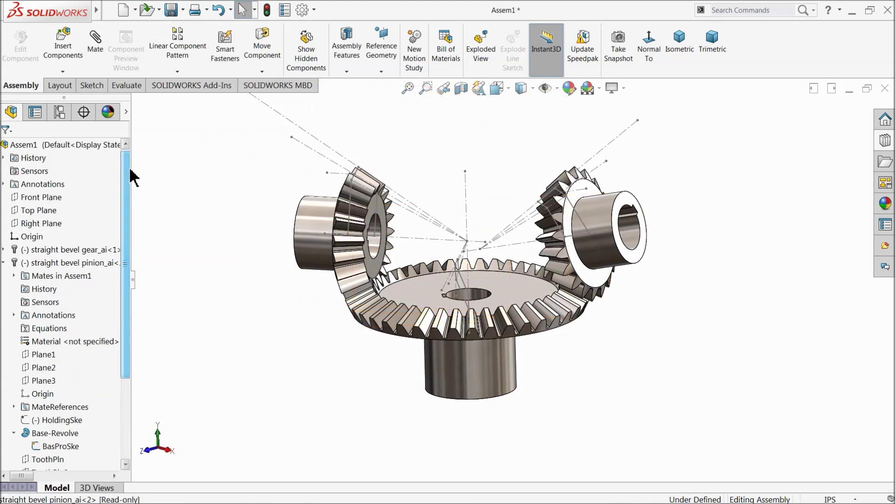
left_click(48, 204)
middle_click_drag(236, 266, 365, 286)
scroll(485, 240, "down", 2)
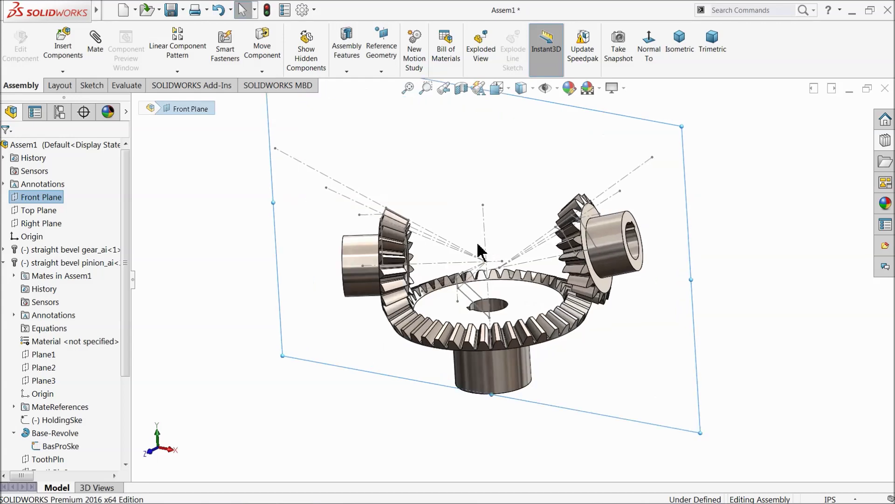
left_click(90, 63)
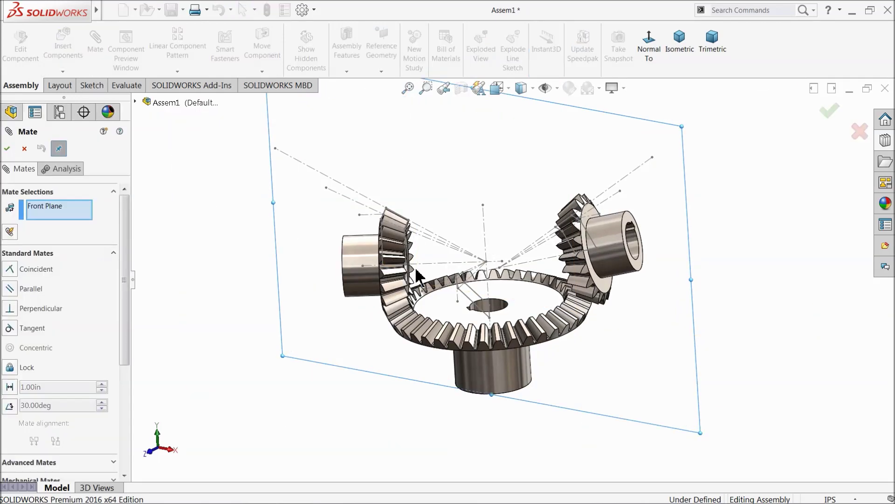
scroll(438, 283, "down", 2)
middle_click_drag(433, 268, 406, 271)
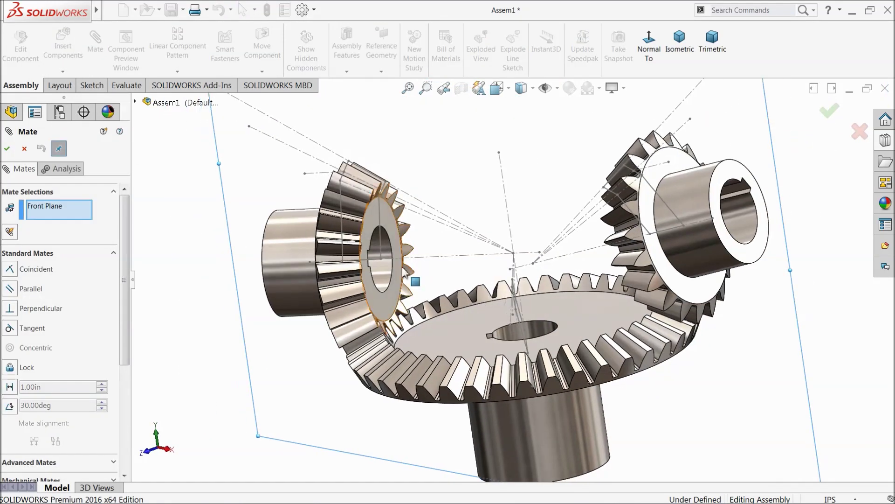
scroll(513, 280, "up", 2)
left_click(434, 268)
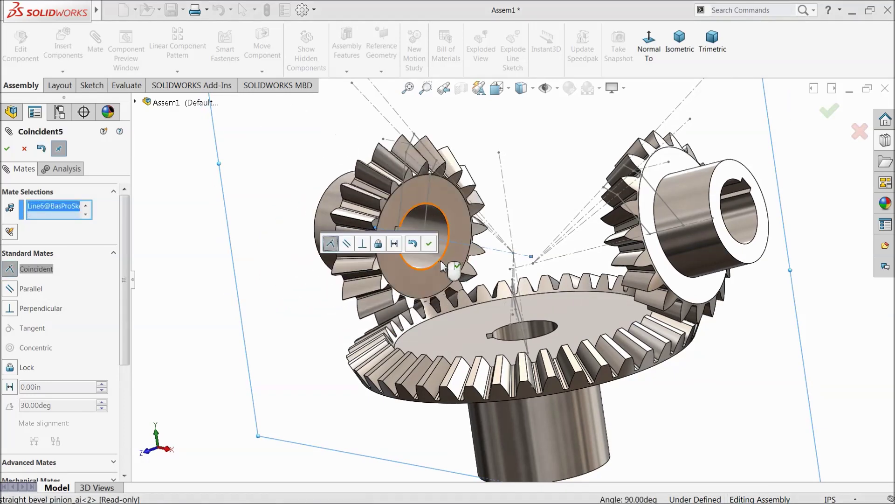
middle_click_drag(434, 268, 494, 304)
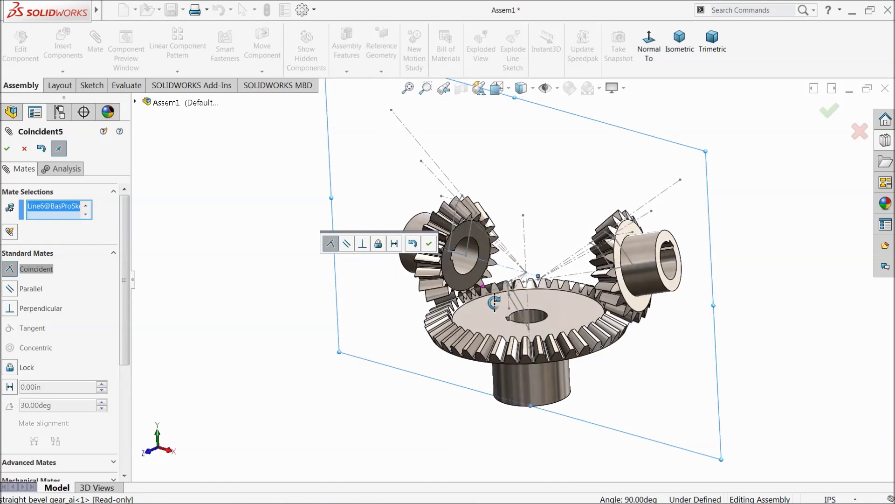
left_click(428, 243)
scroll(396, 251, "down", 1)
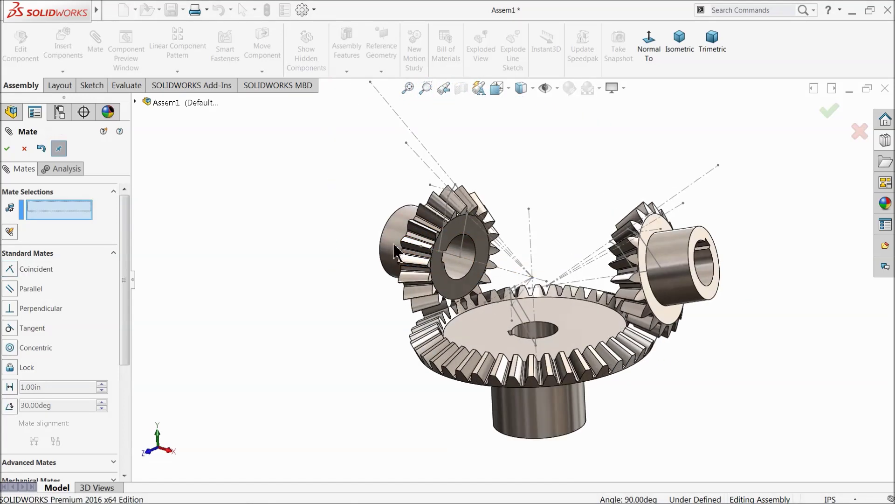
Step: Leave the Mate command and try moving the first pinion to check its remaining freedom of motion
left_click(25, 149)
scroll(465, 258, "down", 1)
left_click_drag(473, 233, 575, 260)
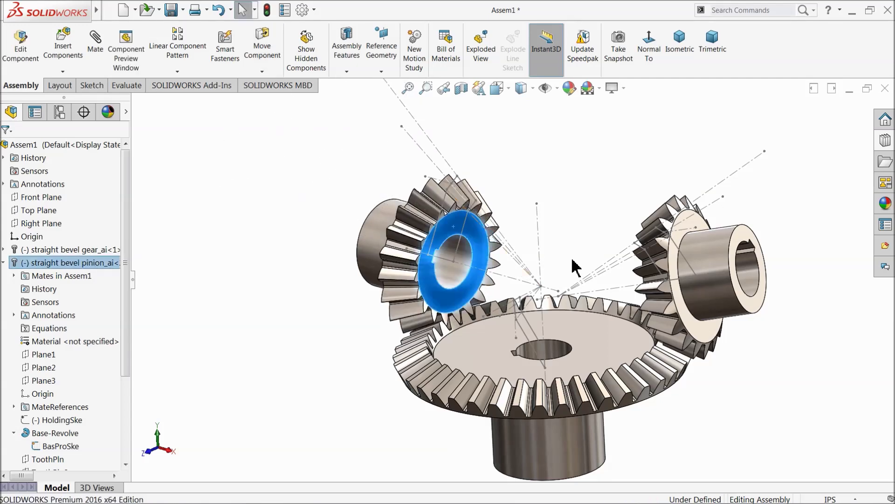
scroll(575, 260, "up", 2)
middle_click_drag(575, 260, 560, 308)
scroll(559, 308, "down", 3)
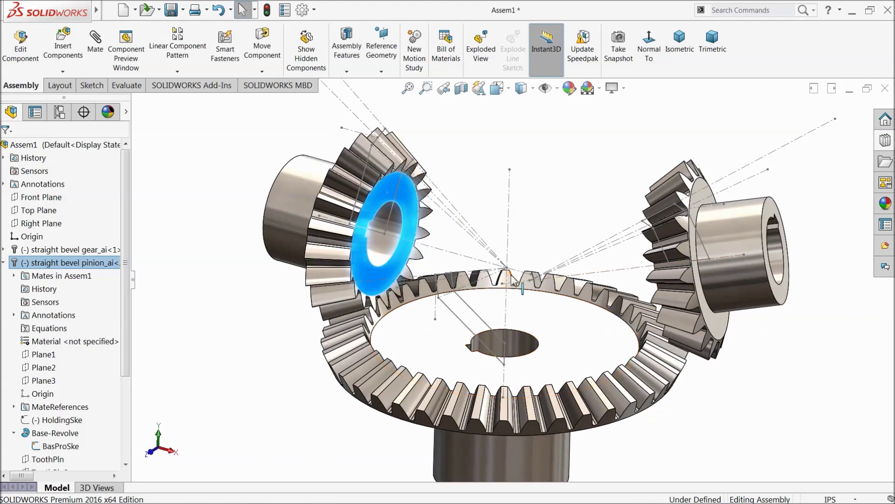
Step: Mate the cone apex point of the second pinion's BasProSke sketch coincident with the apex point shared by the gear and first pinion
left_click(3, 263)
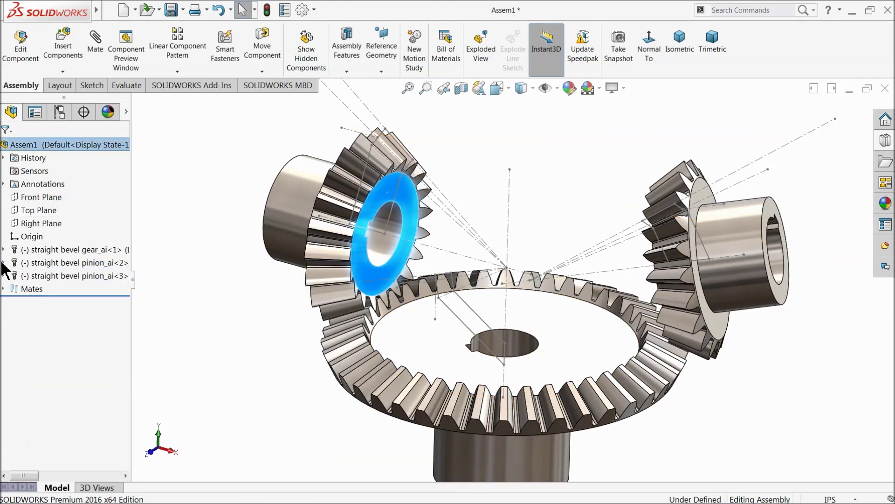
left_click(96, 55)
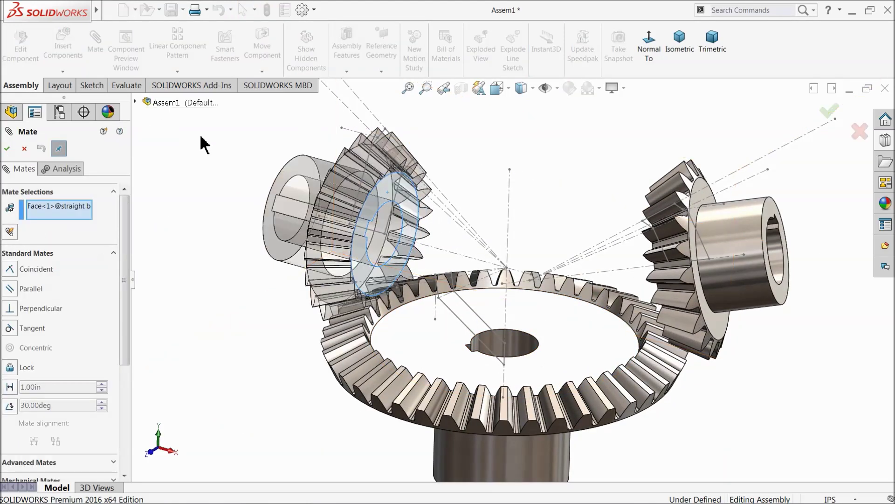
right_click(51, 213)
left_click(100, 218)
scroll(579, 294, "down", 5)
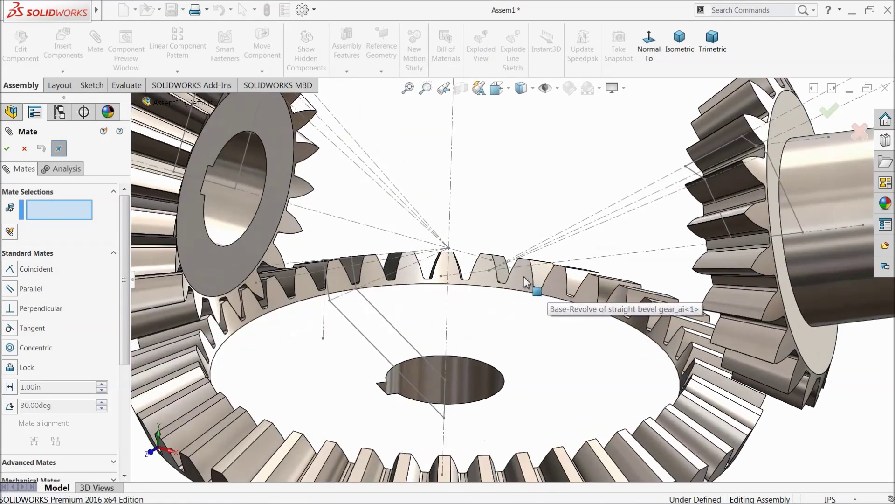
scroll(526, 282, "down", 2)
left_click(482, 269)
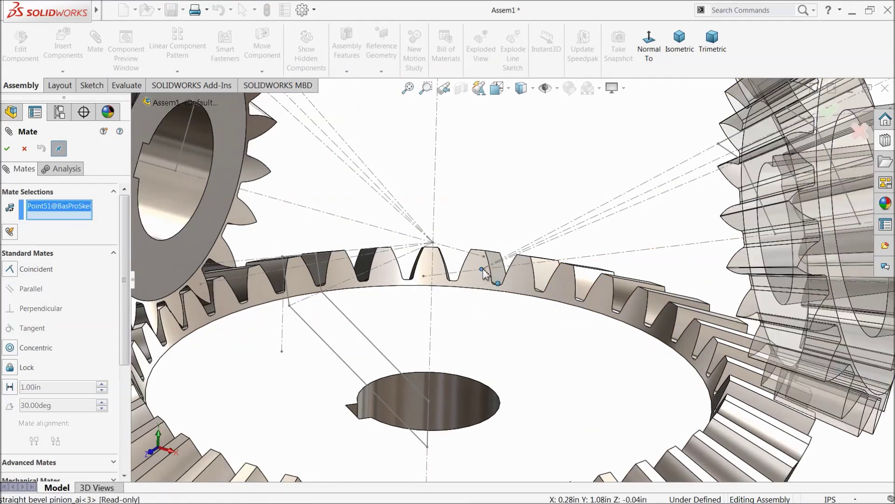
left_click(434, 243)
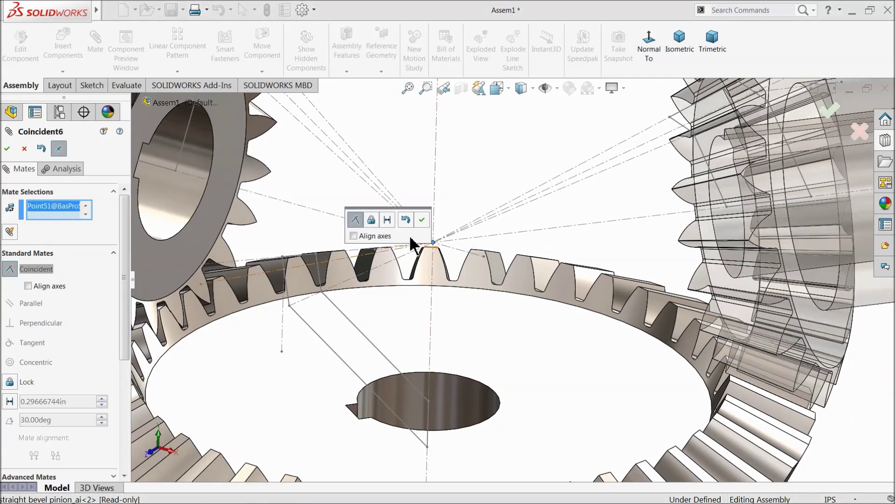
left_click(423, 220)
scroll(433, 242, "up", 5)
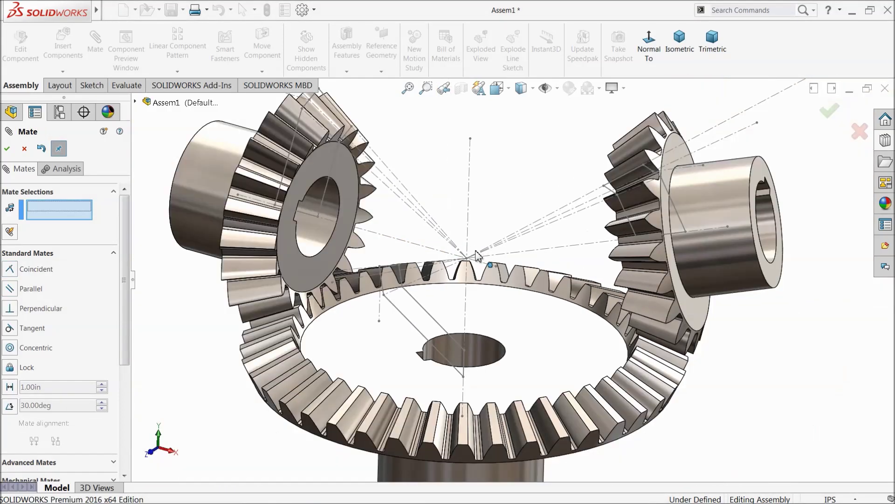
Step: Add a Concentric mate between the bore faces of the two pinions and leave the Mate command
left_click(381, 252)
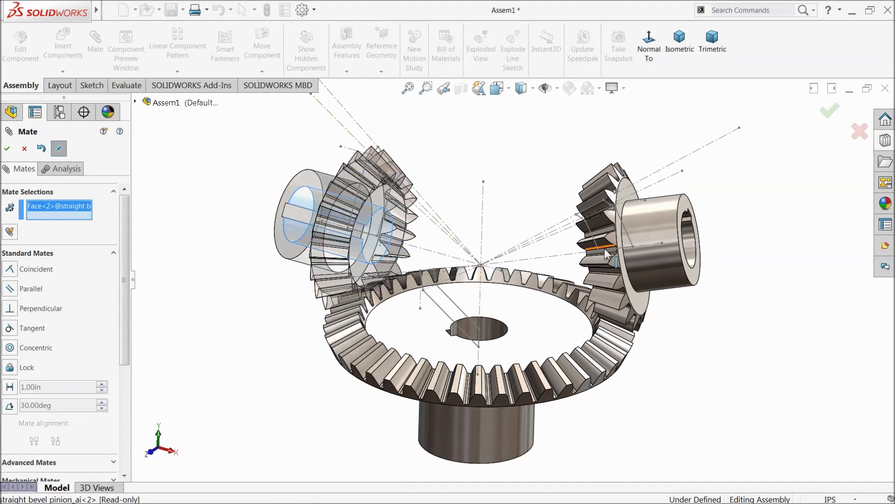
left_click(691, 248)
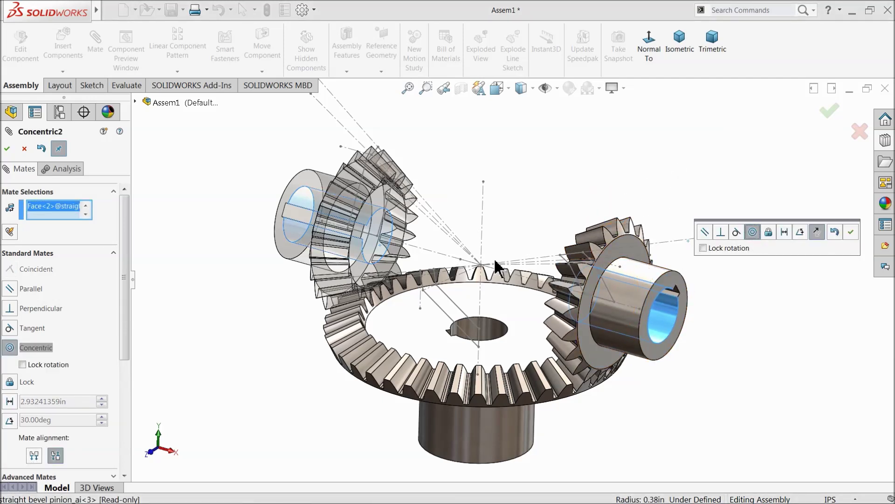
left_click(851, 232)
middle_click_drag(720, 301, 655, 298)
left_click(24, 149)
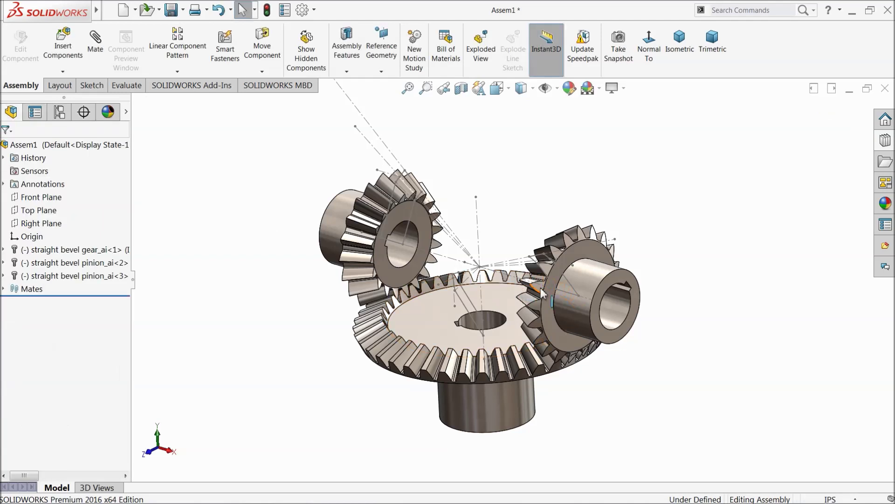
Step: Try moving the second pinion to check its remaining freedom of motion
left_click_drag(600, 285, 622, 302)
key("Escape")
middle_click_drag(623, 302, 553, 290)
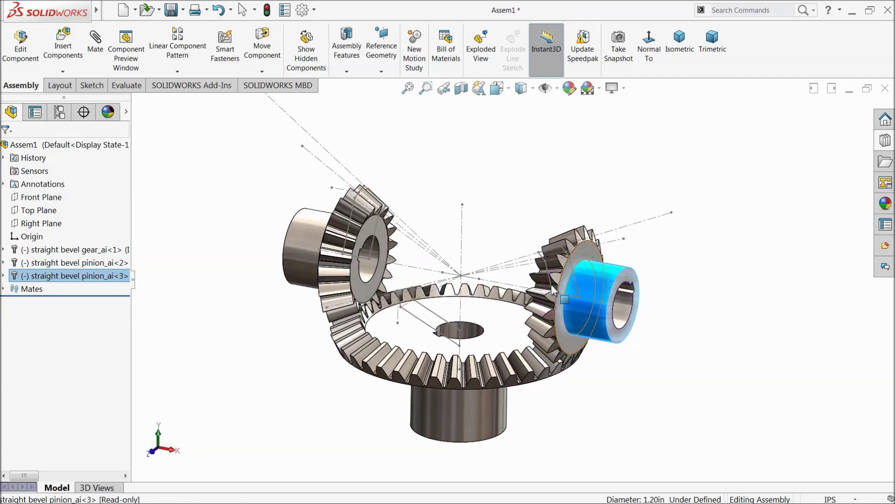
Step: Hide the displayed BasProSke construction sketches of the gear and pinions
left_click(337, 160)
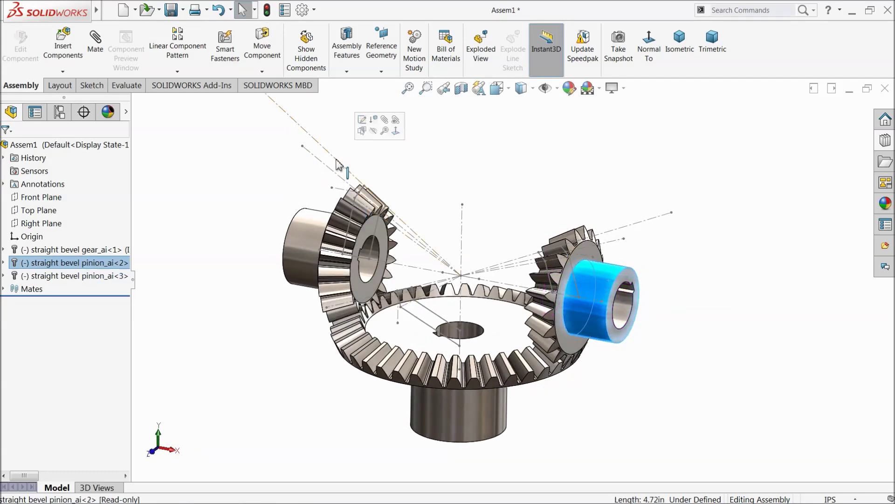
left_click(464, 238)
left_click(480, 232)
mouse_move(480, 231)
middle_mouse_down()
mouse_move(488, 226)
mouse_move(488, 244)
middle_mouse_up()
Step: Rotate the second pinion slightly so its teeth sit in the gaps between the bevel gear's teeth
scroll(378, 317, "down", 5)
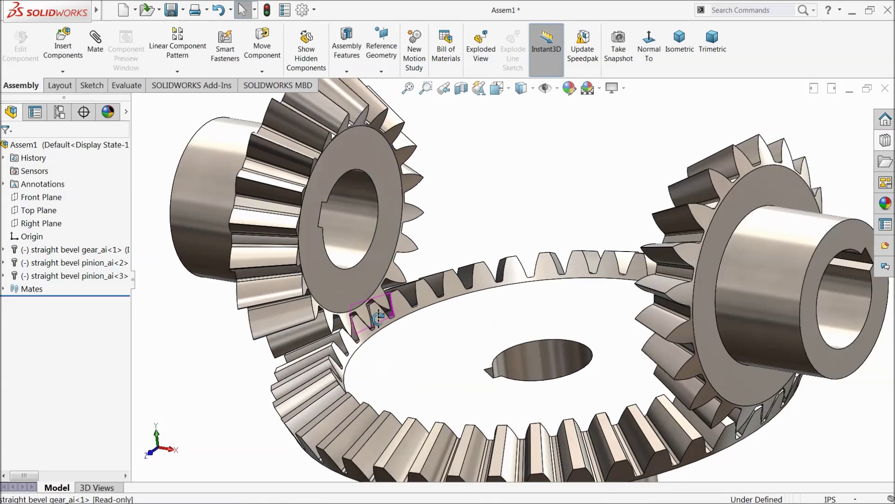
scroll(378, 317, "up", 5)
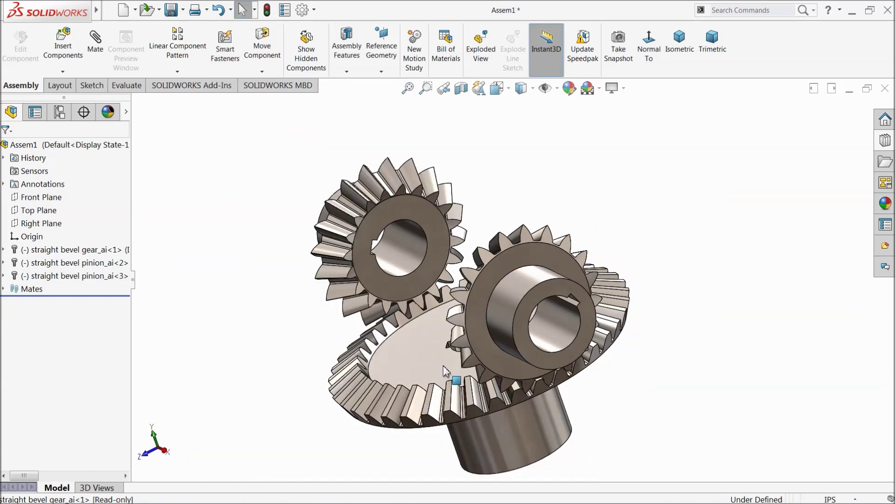
middle_click_drag(443, 366, 426, 330)
scroll(537, 345, "down", 6)
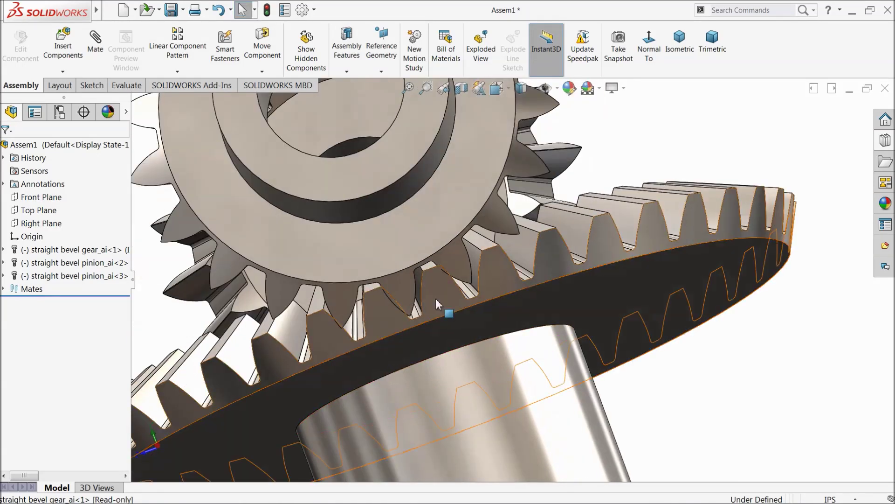
scroll(443, 301, "down", 3)
left_click(415, 288)
left_click_drag(415, 288, 426, 282)
Step: Rotate the first pinion slightly so its teeth sit in the gaps between the bevel gear's teeth
scroll(427, 282, "up", 10)
scroll(399, 304, "up", 3)
middle_click_drag(399, 304, 353, 298)
scroll(353, 298, "down", 5)
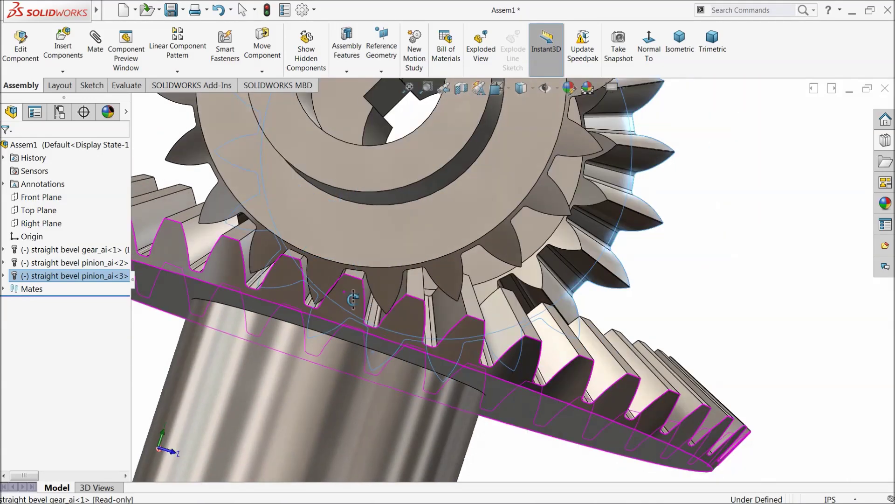
scroll(353, 299, "down", 5)
left_click_drag(345, 256, 339, 250)
key("Escape")
scroll(365, 267, "up", 2)
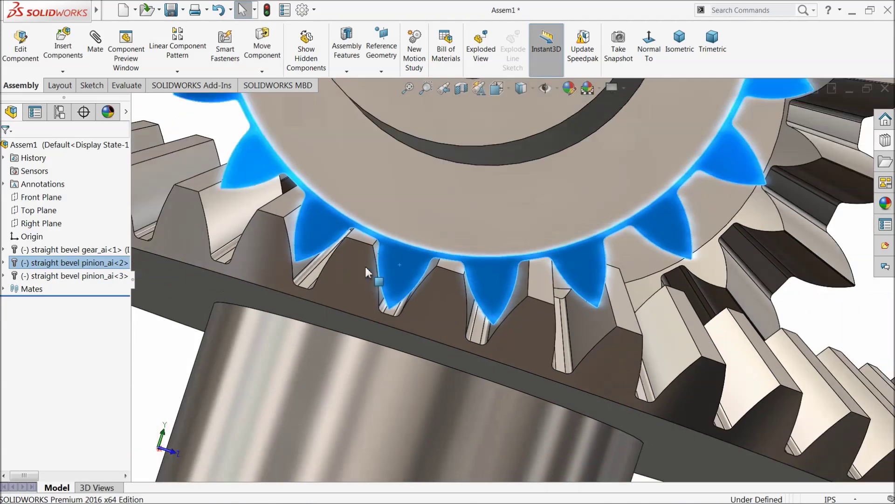
Step: Examine the tooth meshing of both pinions with the bevel gear from several angles and clear the selection
scroll(365, 267, "up", 5)
mouse_move(373, 275)
middle_mouse_down()
mouse_move(383, 285)
mouse_move(365, 275)
middle_mouse_up()
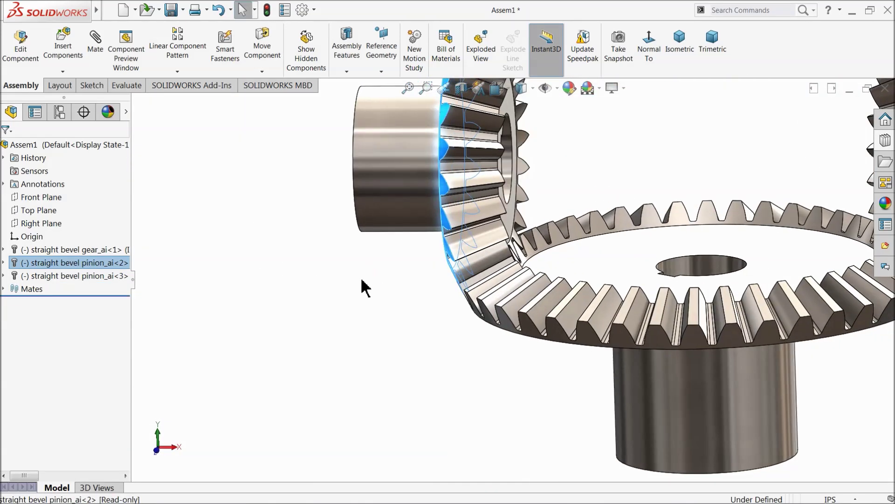
scroll(414, 289, "up", 3)
middle_click_drag(627, 214, 718, 244)
scroll(706, 251, "down", 3)
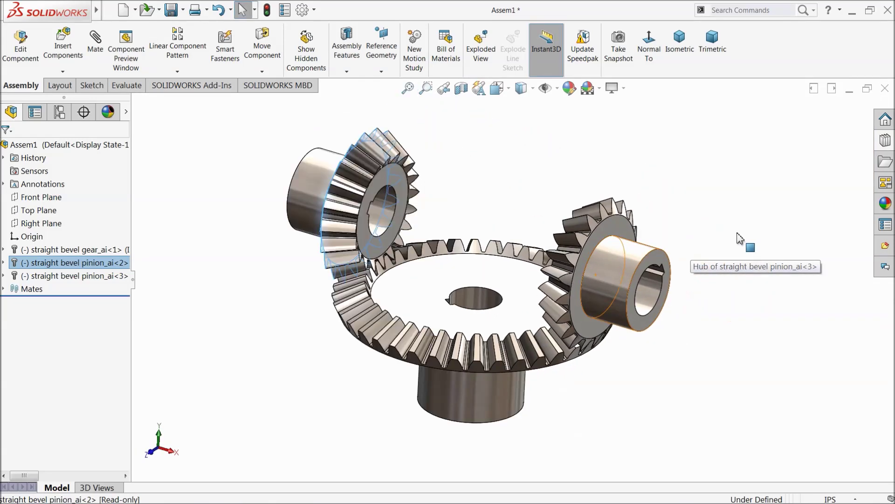
left_click(486, 182)
middle_click_drag(486, 182, 504, 292)
scroll(494, 232, "up", 3)
scroll(498, 292, "down", 5)
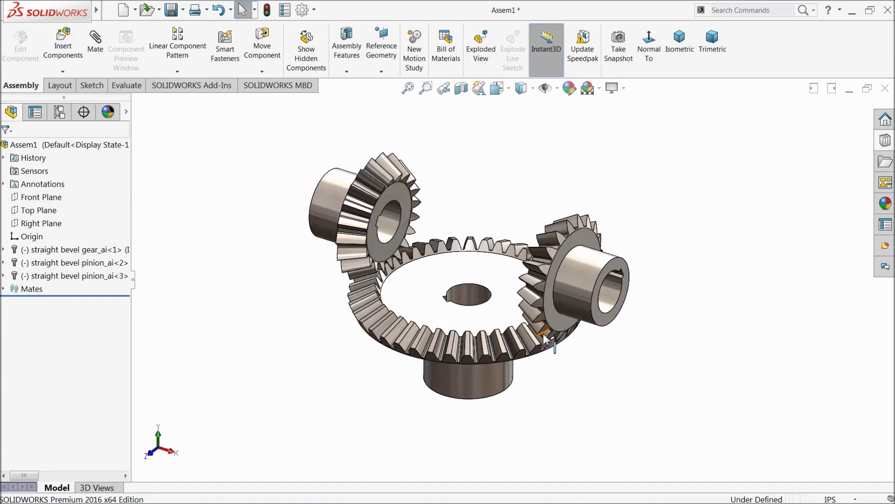
Step: Start saving the assembly with all modified models, including the read-only parts, and rebuild it before saving
left_click(170, 10)
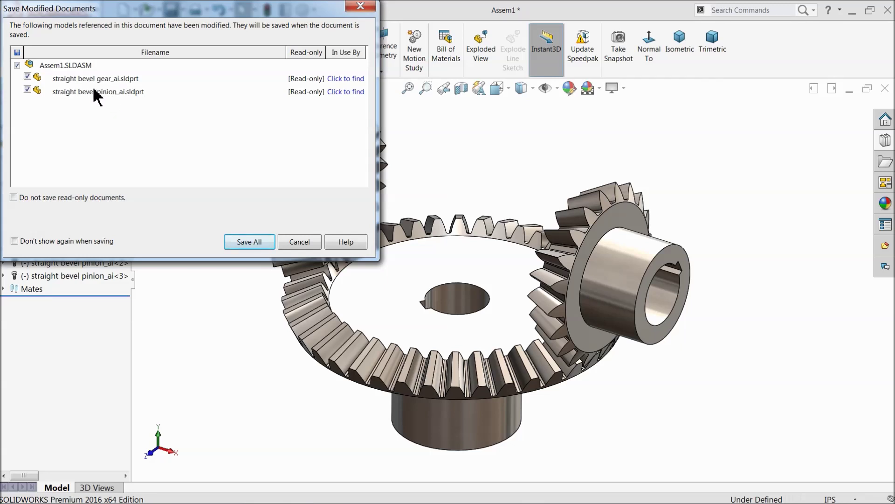
left_click(250, 243)
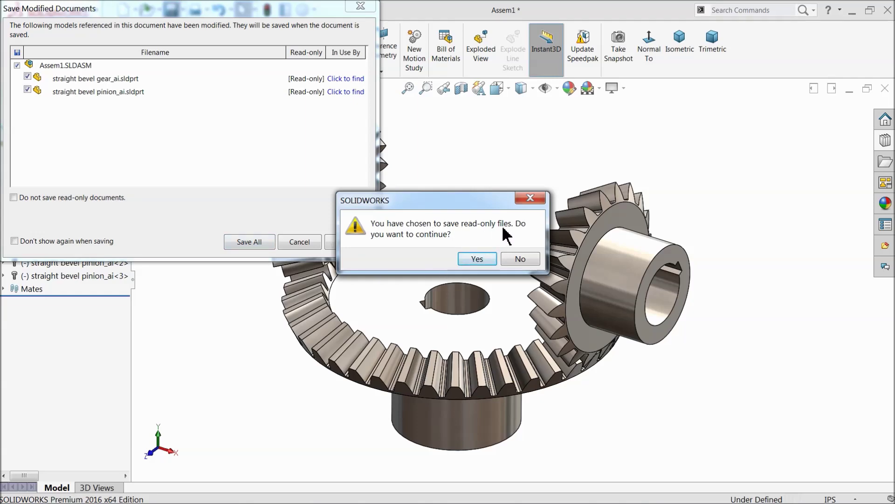
left_click(477, 259)
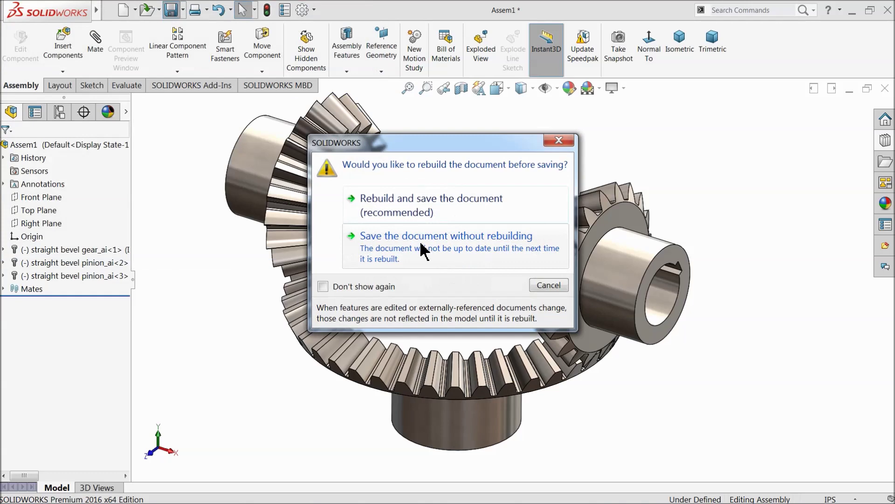
left_click(427, 209)
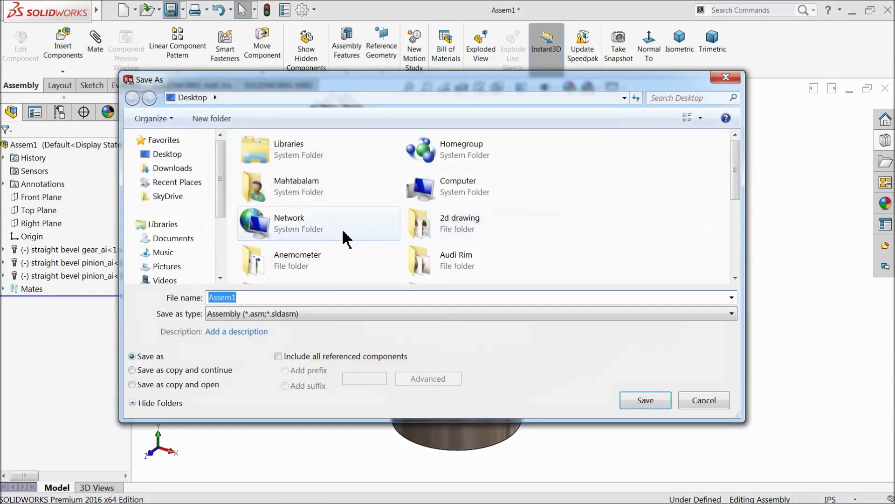
left_click(250, 299)
left_click(634, 399)
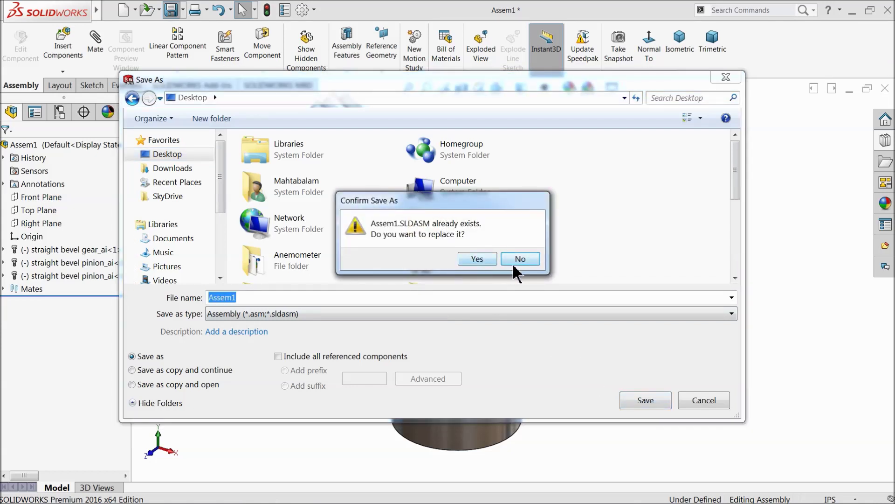
left_click(526, 260)
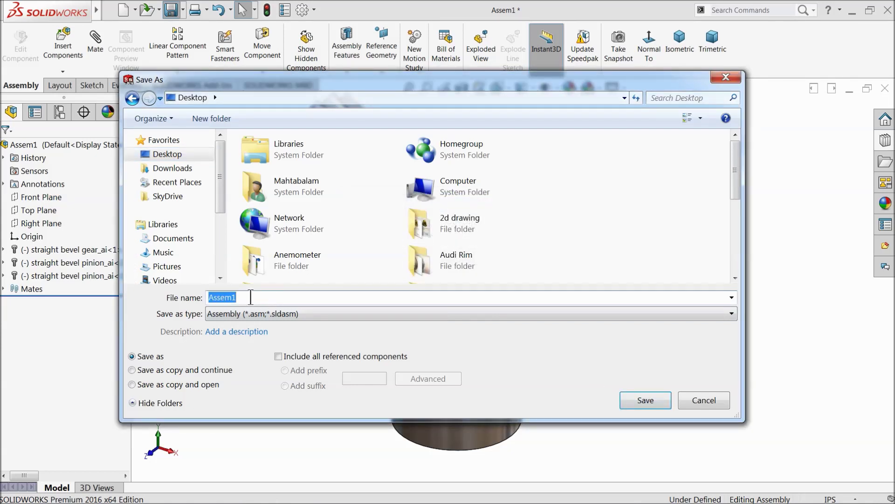
Step: Save the assembly as gear pinion assembly and its pinion part as straight bevel pinion, both on the Desktop
type("gear pinion a")
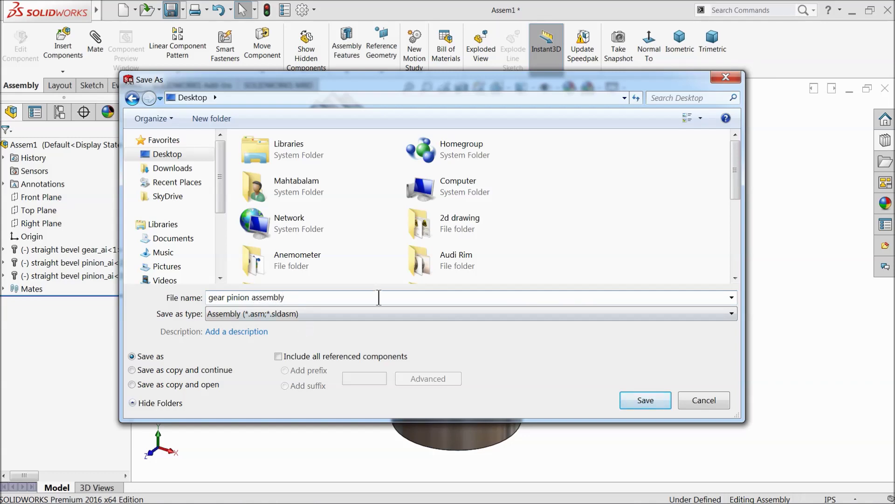
left_click(644, 400)
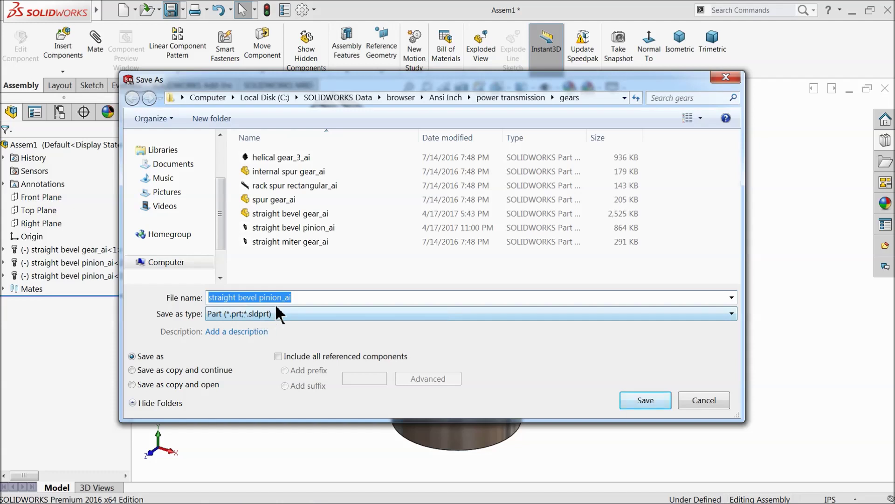
scroll(219, 175, "up", 2)
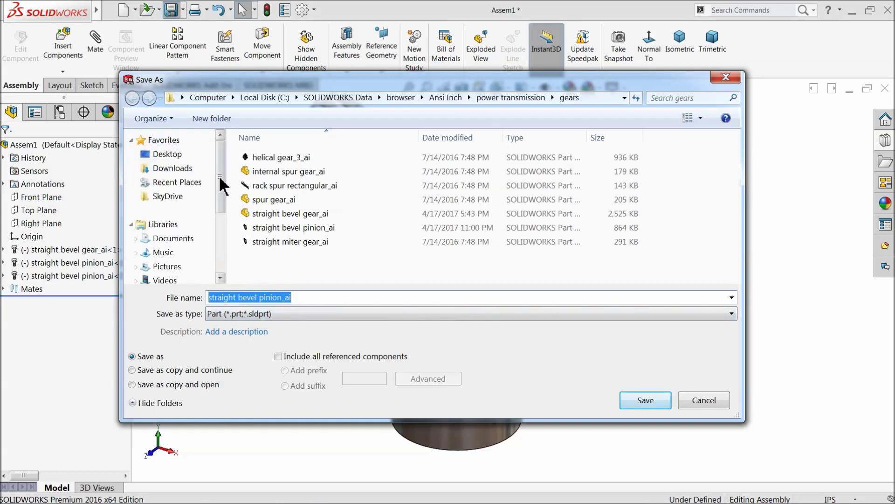
left_click(167, 154)
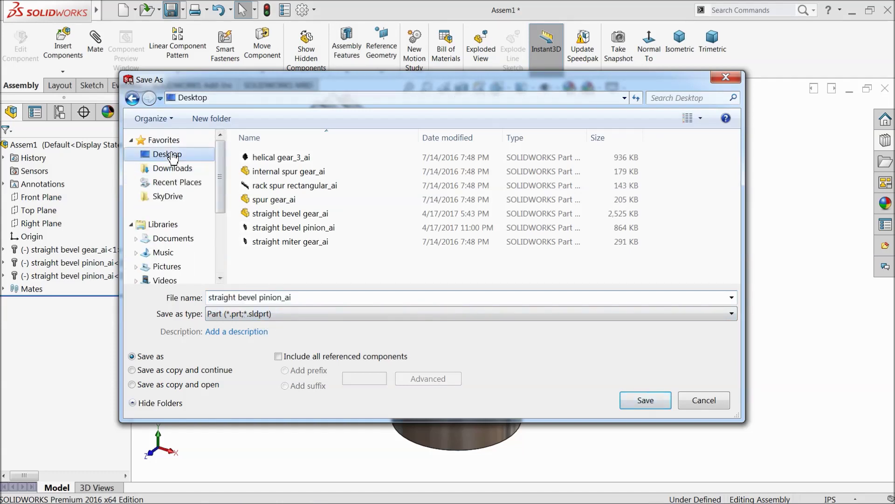
left_click(304, 300)
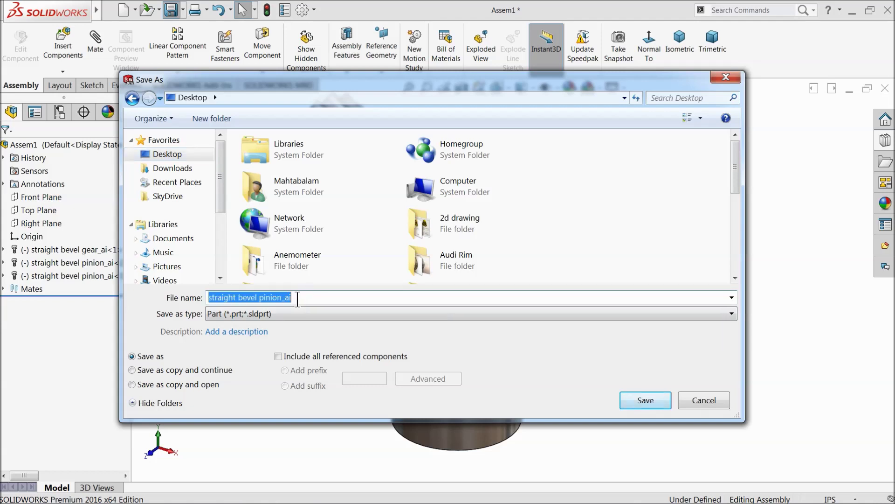
left_click(299, 298)
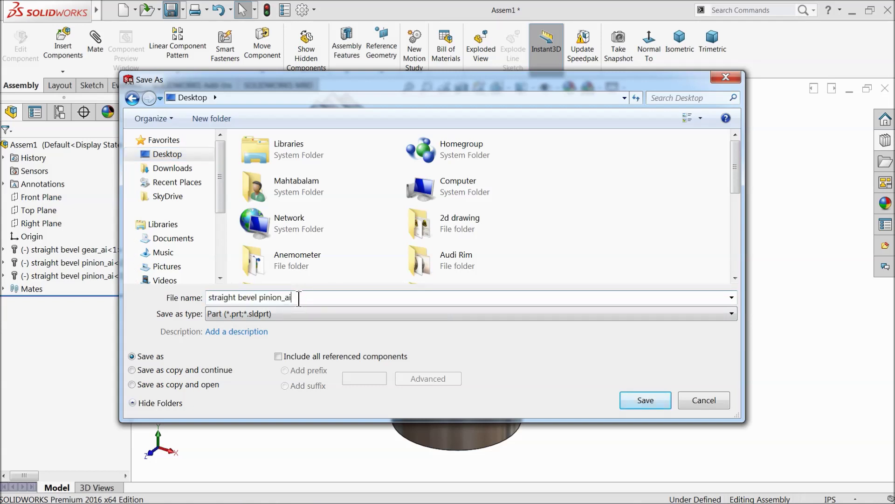
key("BackSpace")
key("BackSpace")
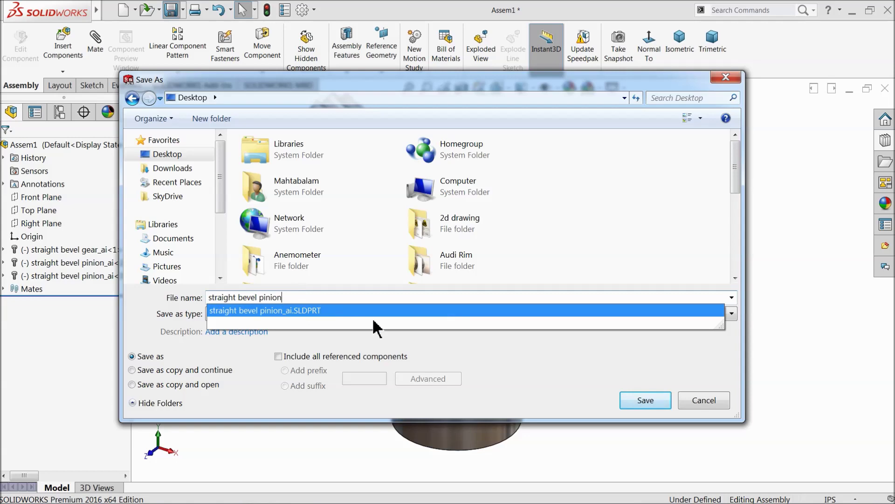
left_click(645, 399)
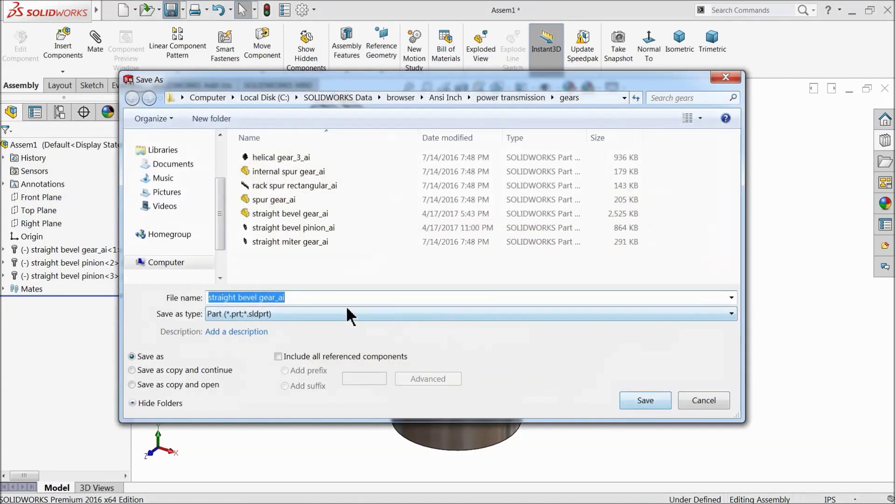
Step: Save the bevel gear part to the Desktop as straight bevel gear
left_click(293, 300)
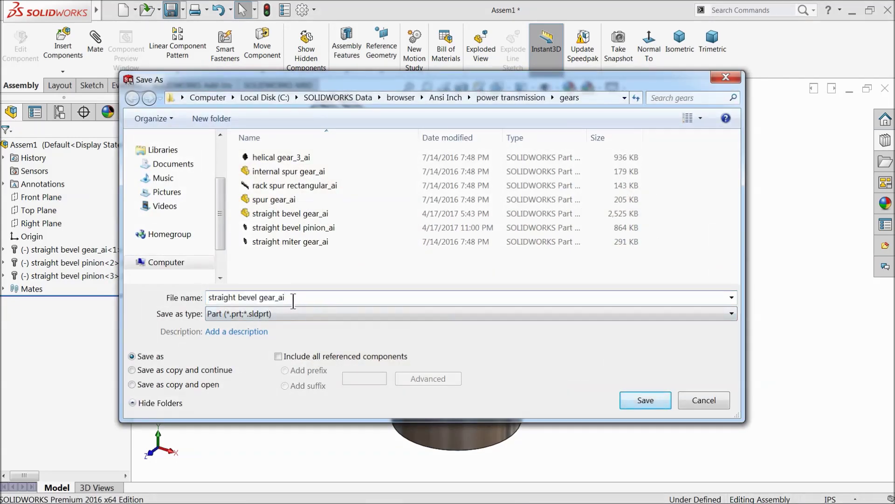
key("BackSpace")
key("BackSpace")
key("BackSpace")
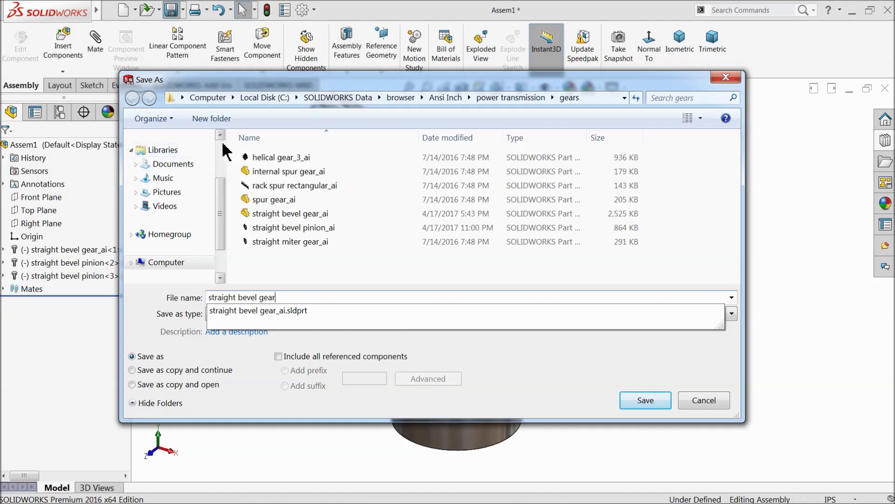
left_click(221, 134)
left_click(167, 154)
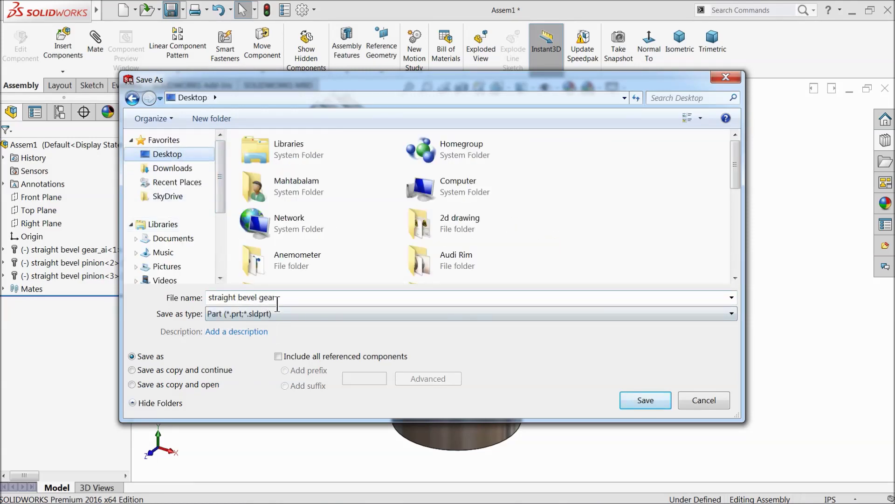
left_click(646, 400)
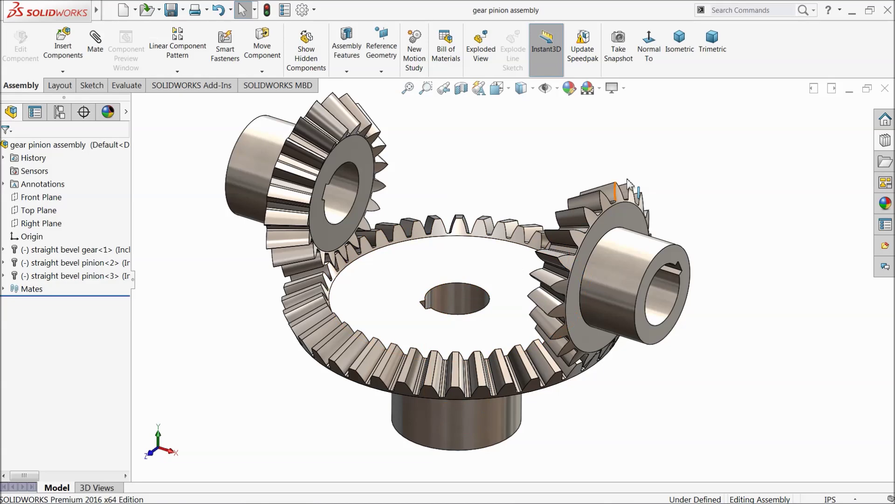
Step: Show the MotionManager, open Motion Study 1 and set its study type to Motion Analysis
right_click(747, 50)
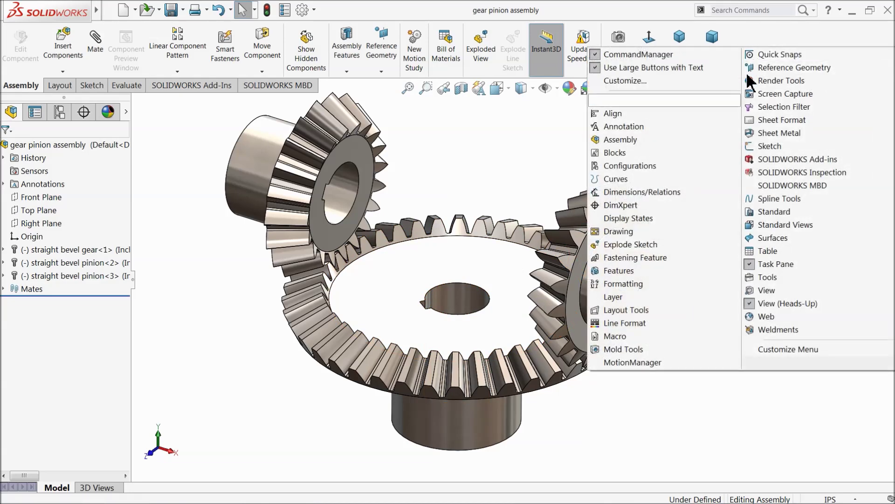
left_click(627, 362)
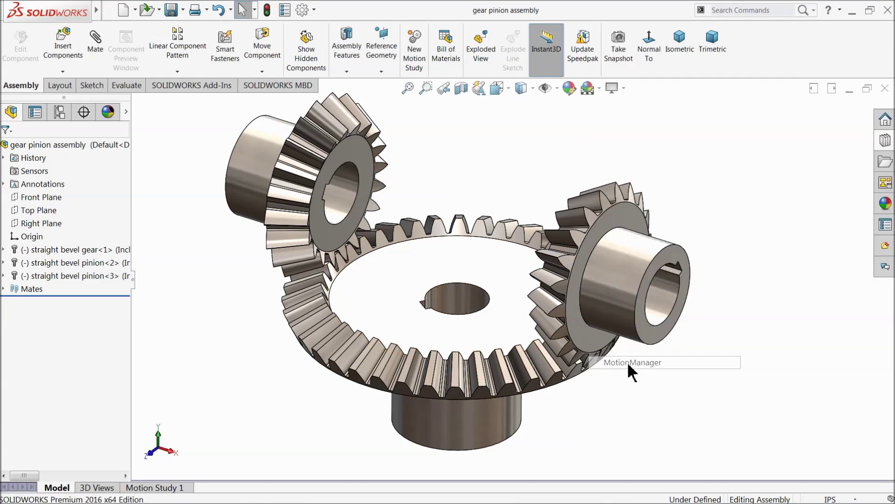
left_click(164, 489)
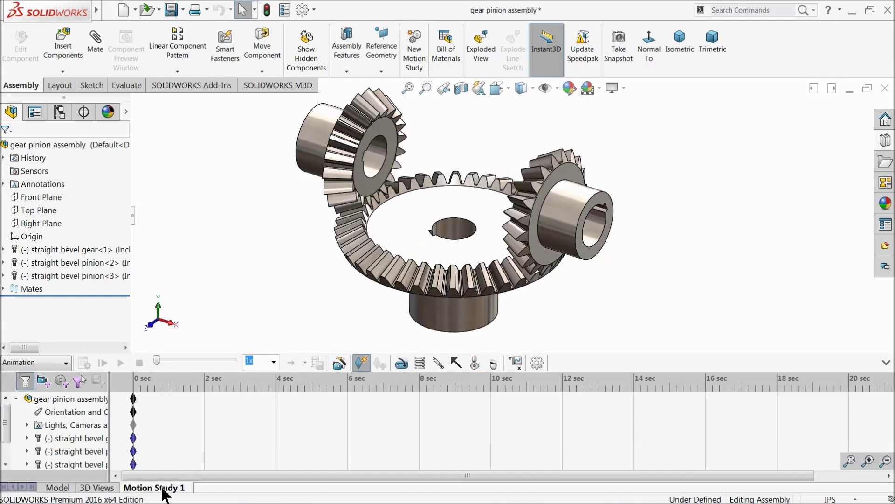
left_click(64, 364)
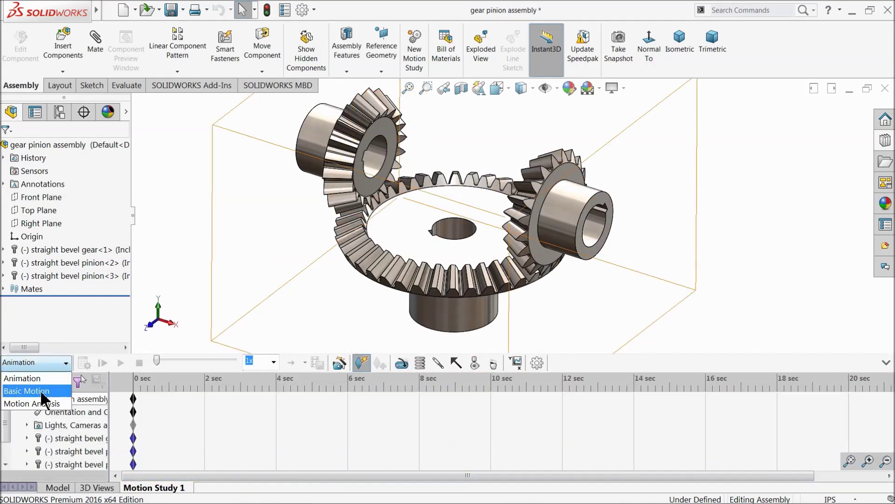
left_click(41, 405)
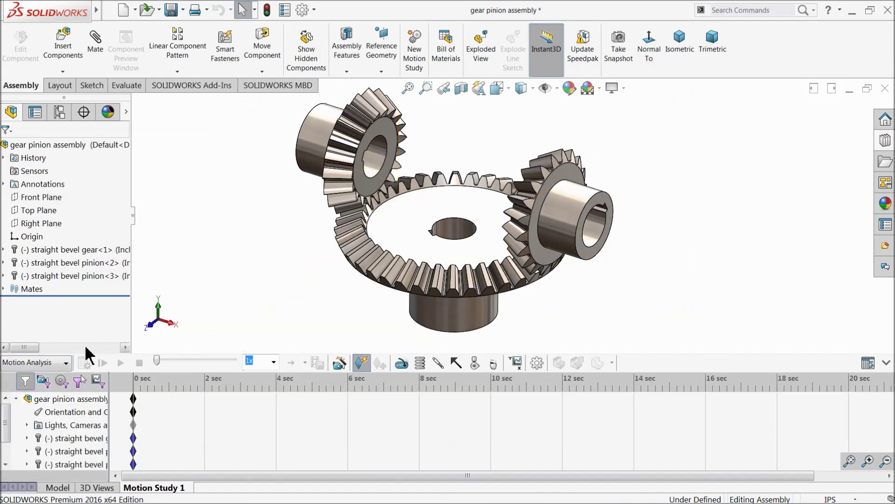
Step: Check the SOLIDWORKS Motion add-in and the available study types, and return to the assembly commands
left_click(213, 86)
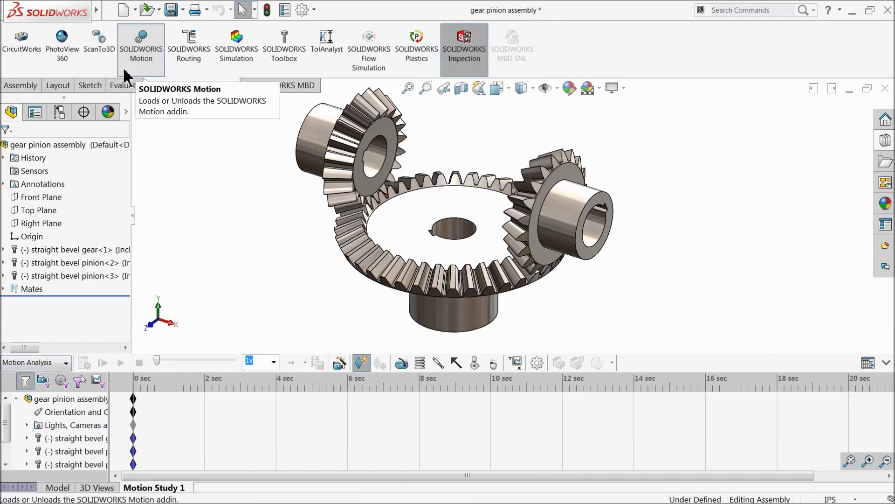
left_click(144, 55)
left_click(49, 365)
left_click(49, 368)
left_click(26, 88)
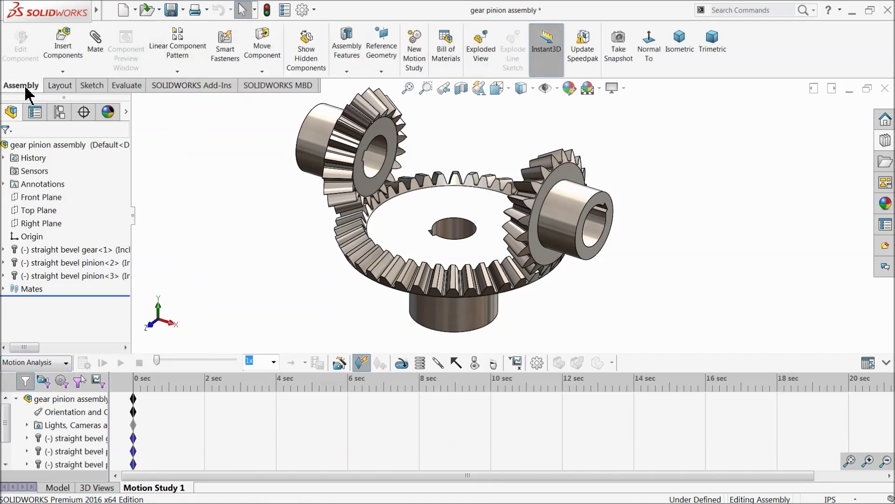
Step: Set the Motion Analysis properties to 50 frames per second and extend the study duration to 10 seconds
left_click(538, 363)
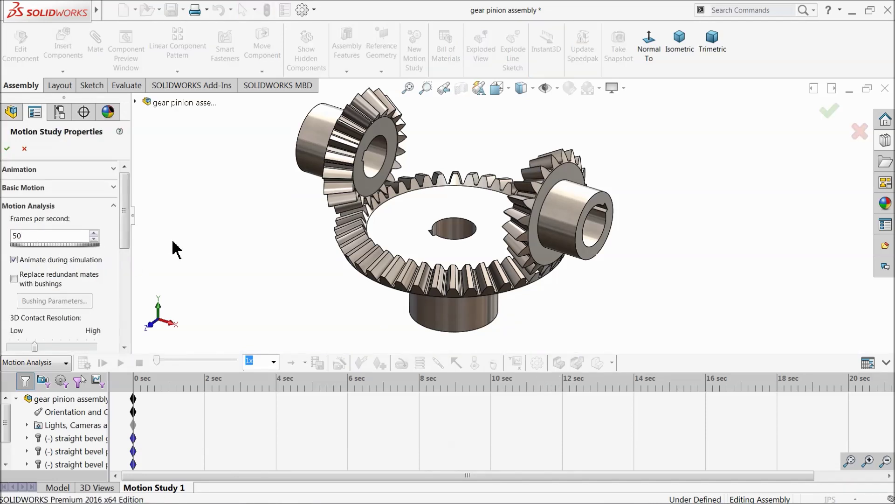
left_click(7, 149)
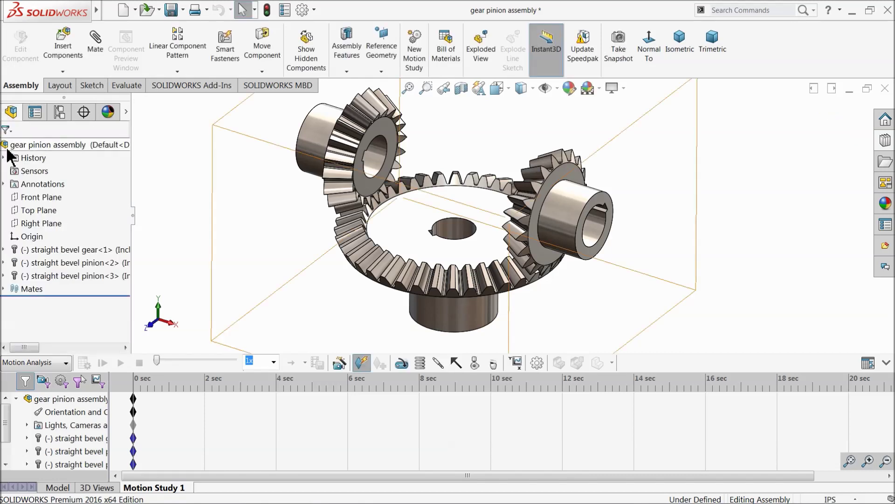
left_click(161, 404)
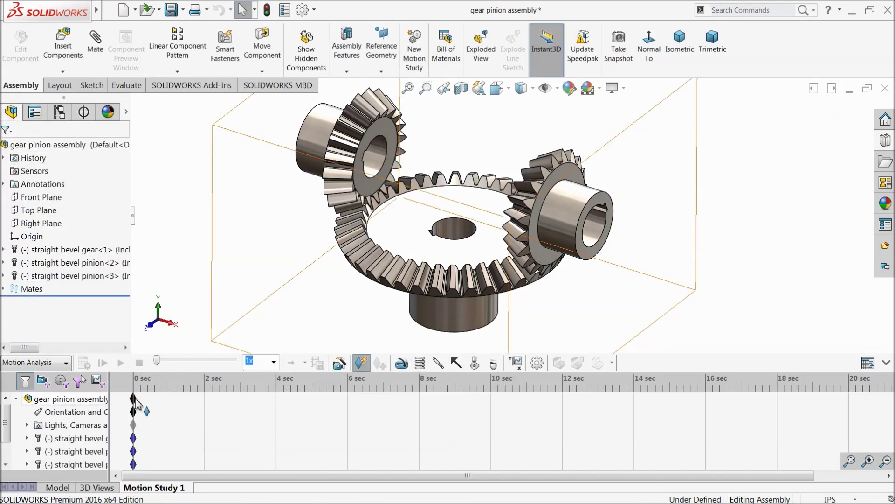
left_click_drag(134, 400, 492, 407)
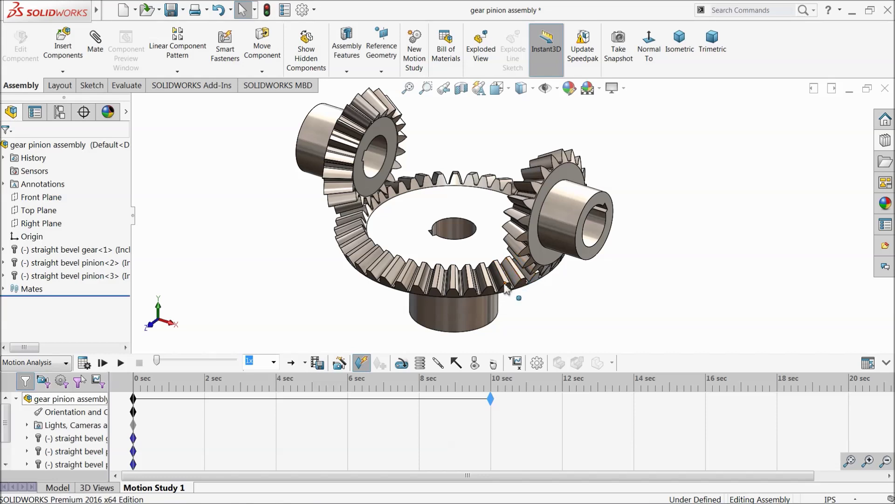
Step: Add a solid body contact between the bevel gear and the pinion nearest the viewer, with material presets off and friction on
left_click(479, 366)
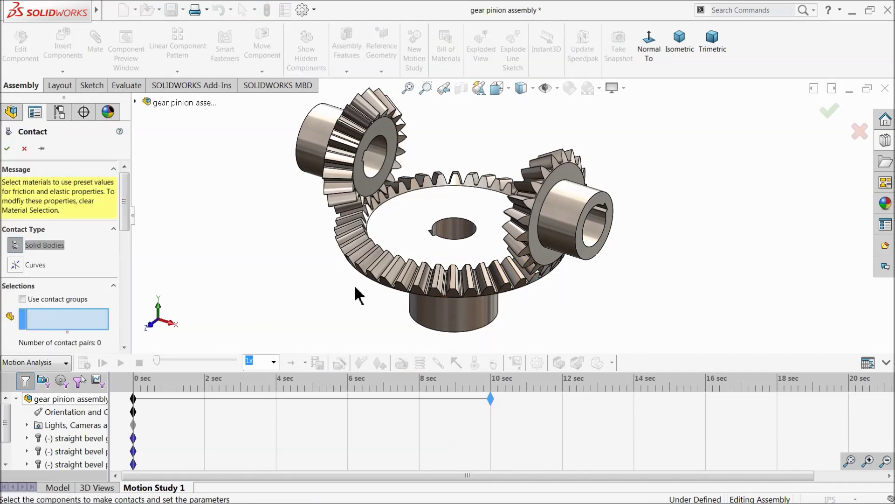
scroll(122, 224, "down", 3)
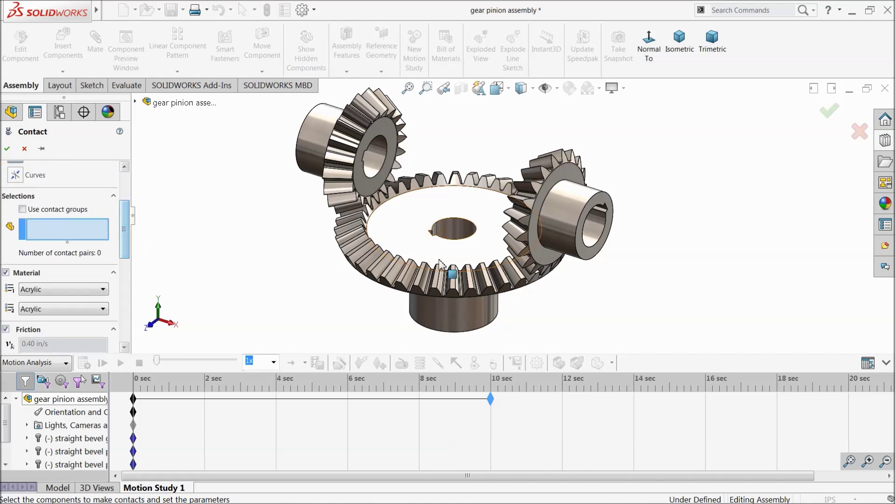
left_click(519, 280)
left_click(559, 219)
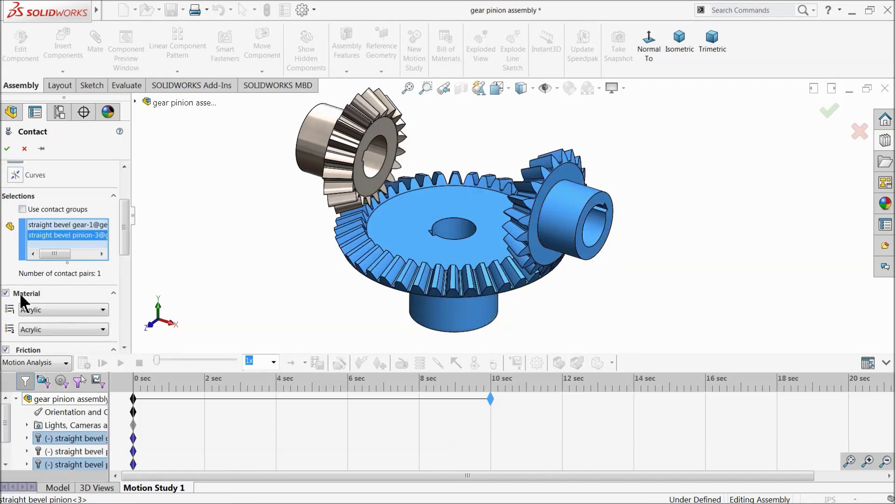
left_click(6, 293)
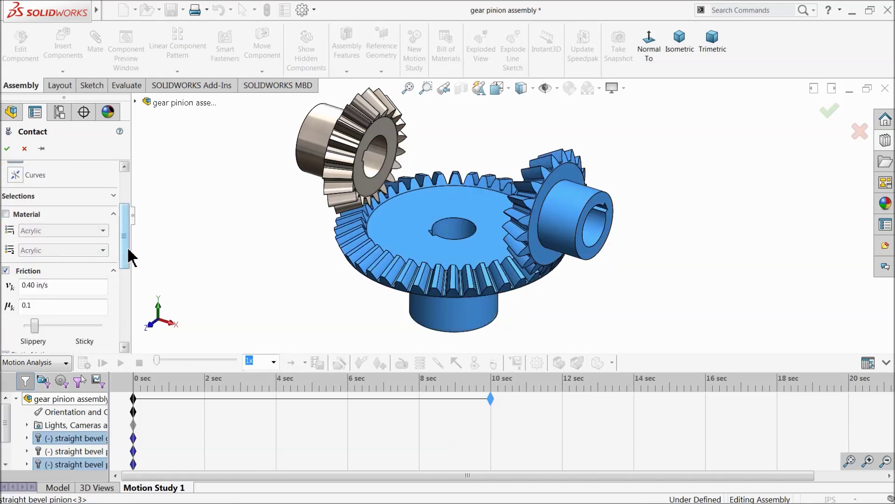
left_click_drag(128, 257, 130, 264)
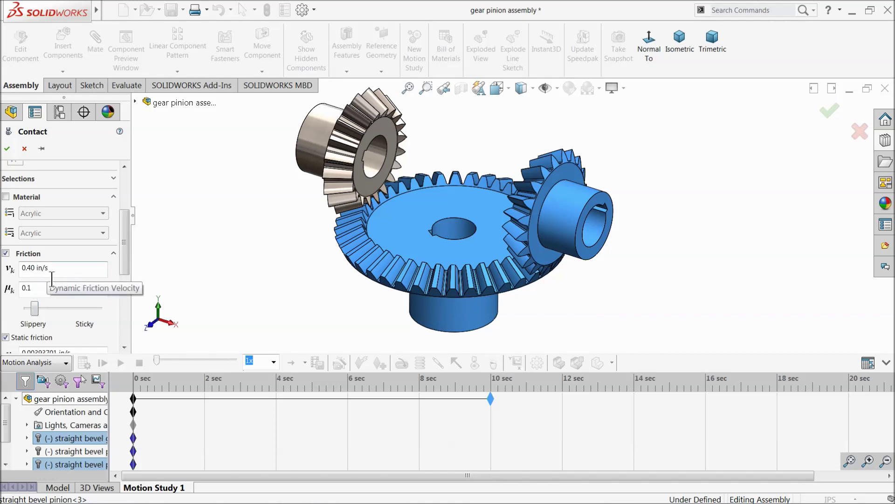
left_click(6, 148)
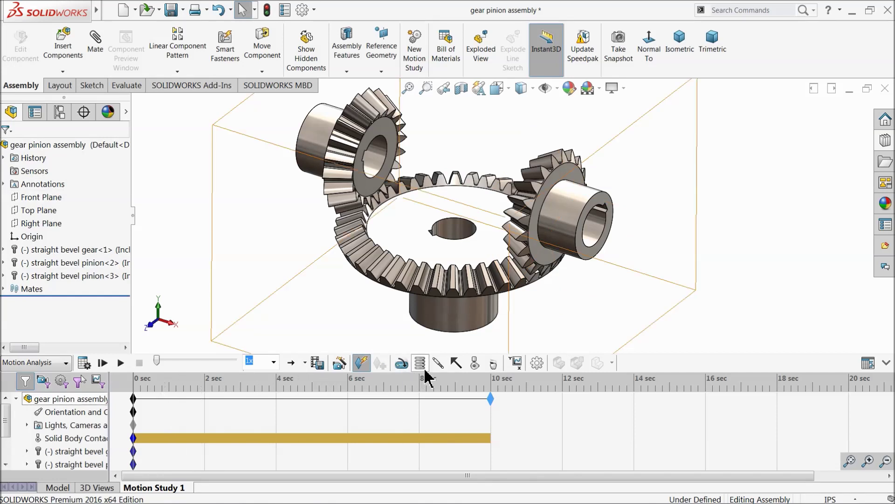
Step: Add a second solid body contact between the bevel gear and the other pinion
left_click(475, 363)
left_click(400, 244)
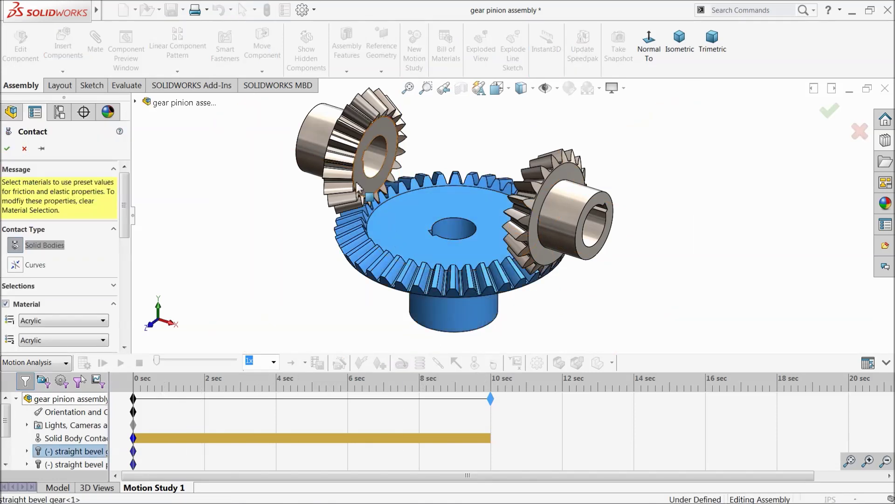
left_click(365, 227)
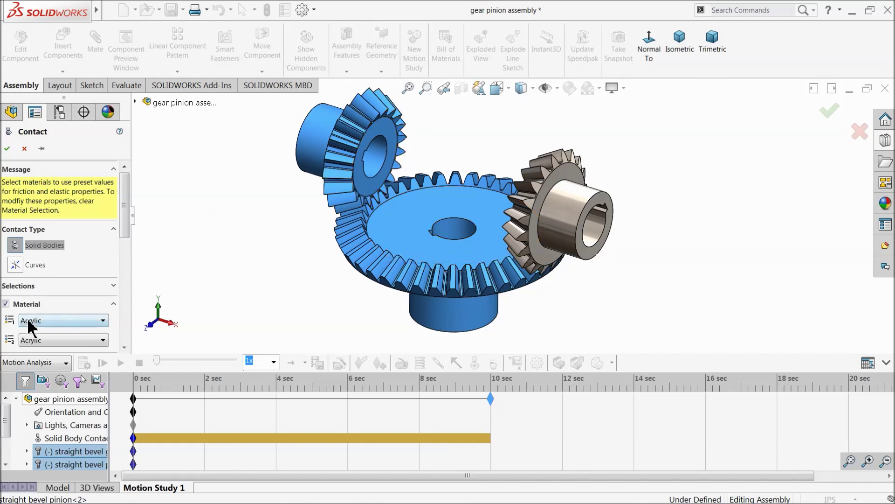
left_click(113, 286)
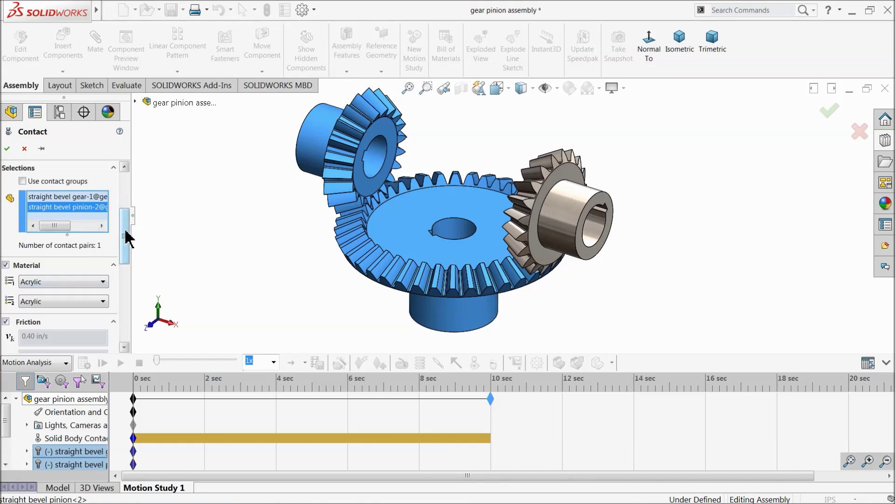
scroll(124, 236, "up", 3)
left_click(7, 148)
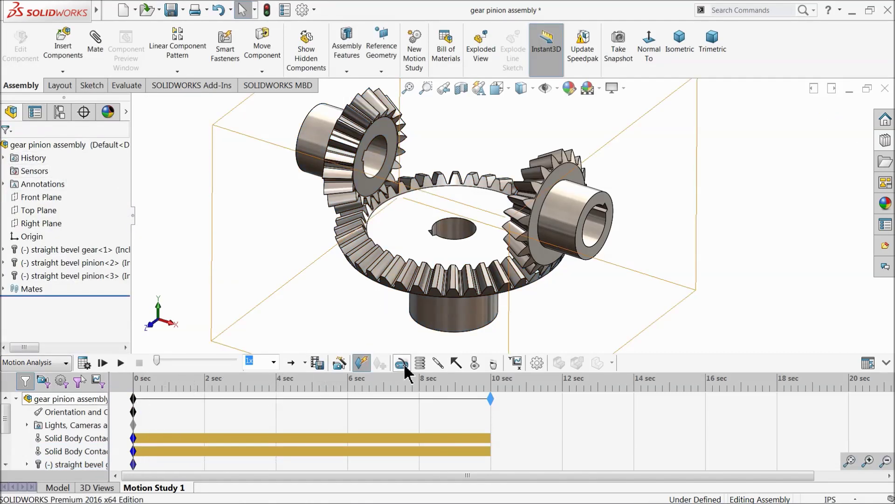
Step: Add a rotary motor on the bevel gear's cylindrical hub face with a constant speed of 5 RPM
left_click(403, 364)
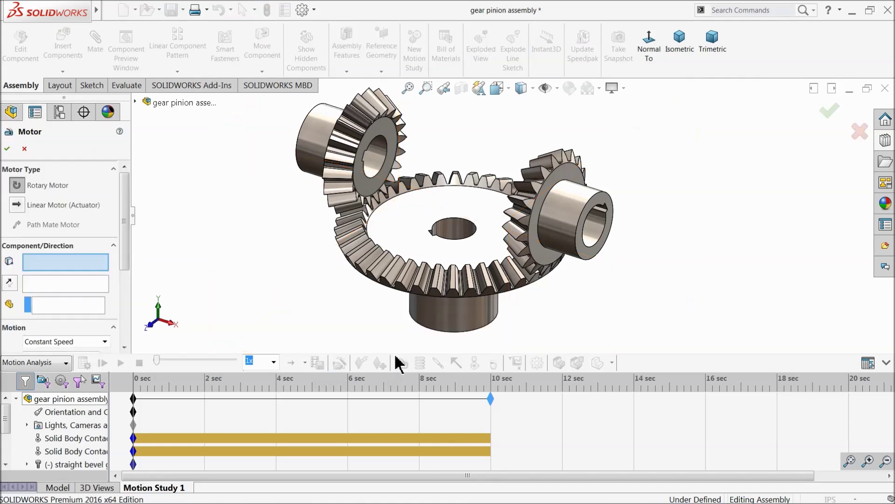
left_click(446, 321)
left_click_drag(125, 259, 122, 322)
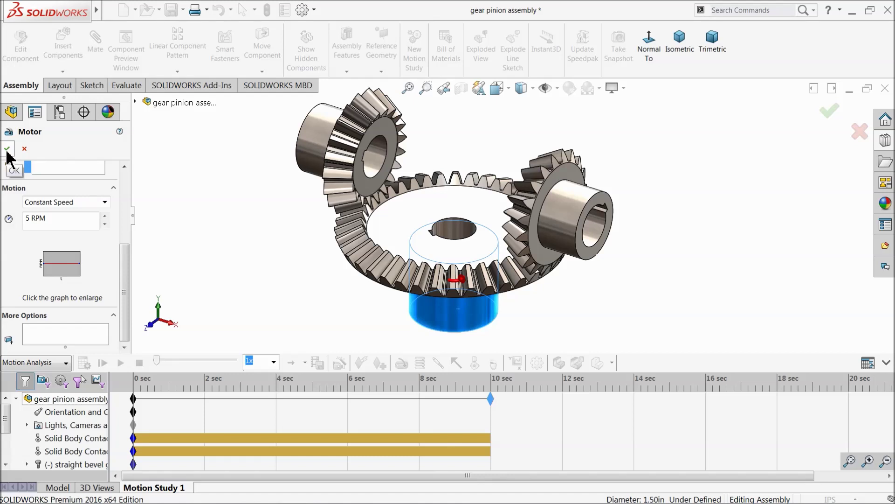
left_click(7, 149)
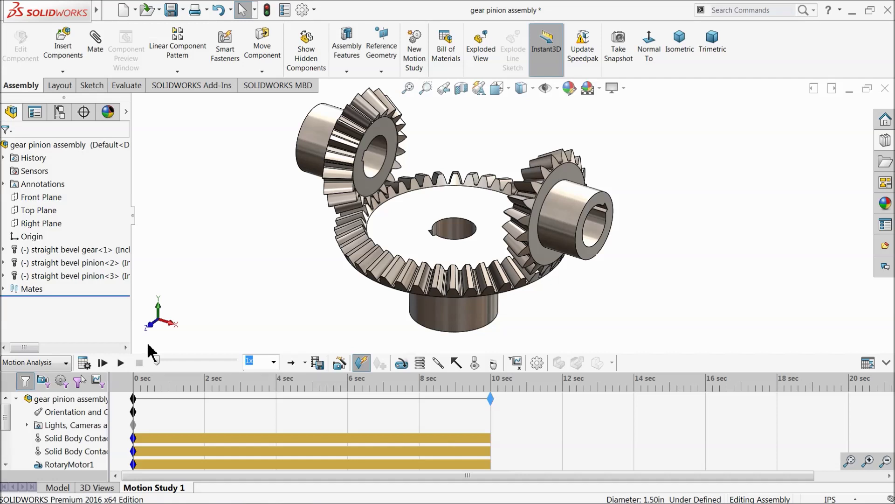
Step: Calculate the motion study, collapse the MotionManager timeline and play back the gear motion
left_click(85, 365)
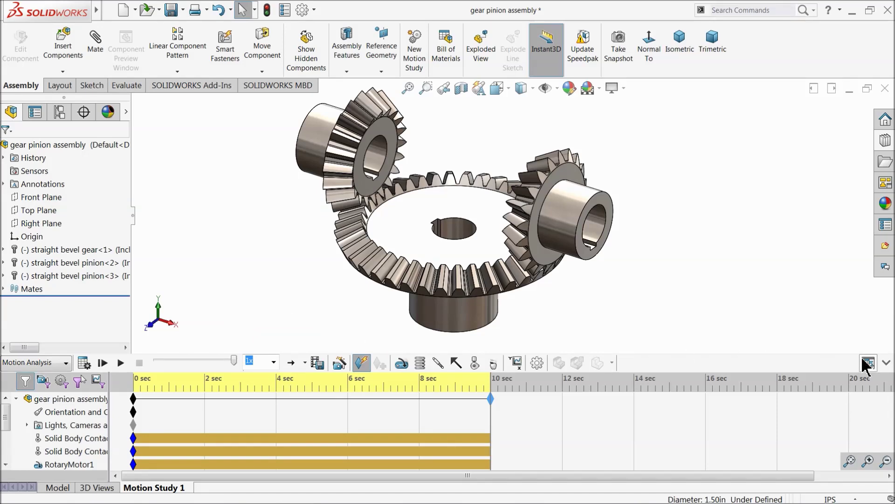
left_click(886, 362)
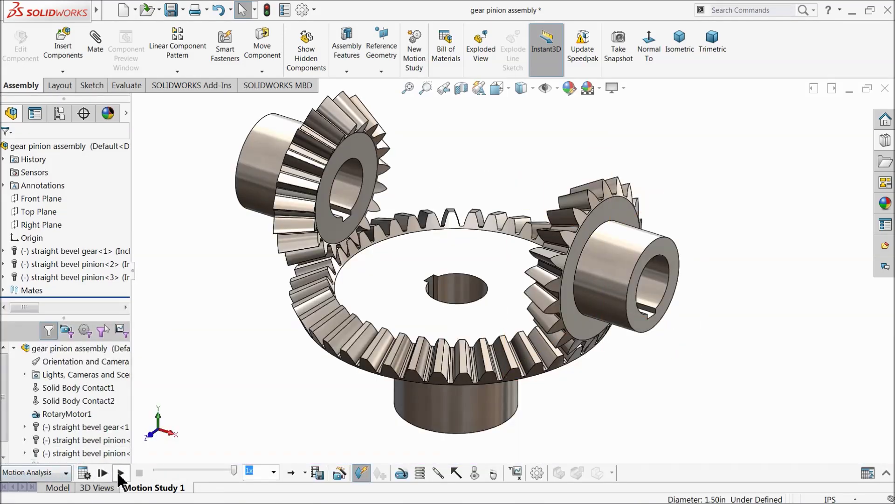
left_click(121, 472)
Step: Start exporting the animation to the Desktop as gear pinion assembly in Microsoft AVI format
left_click(317, 473)
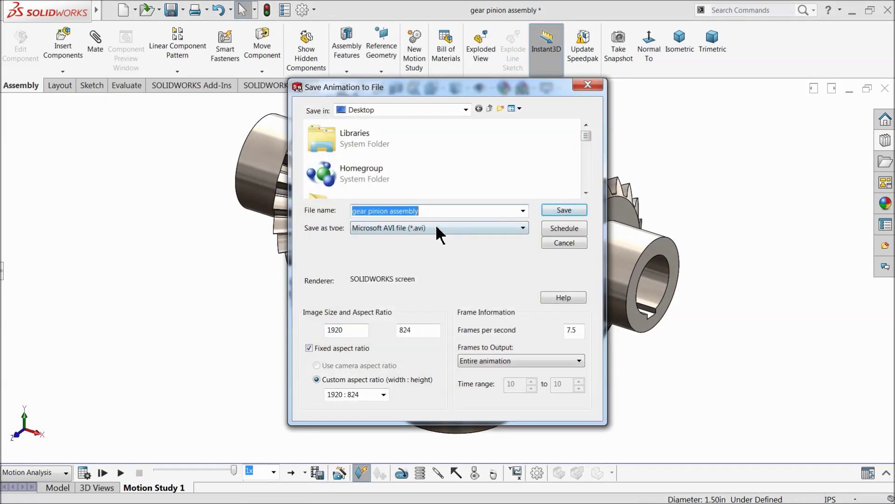
left_click(465, 110)
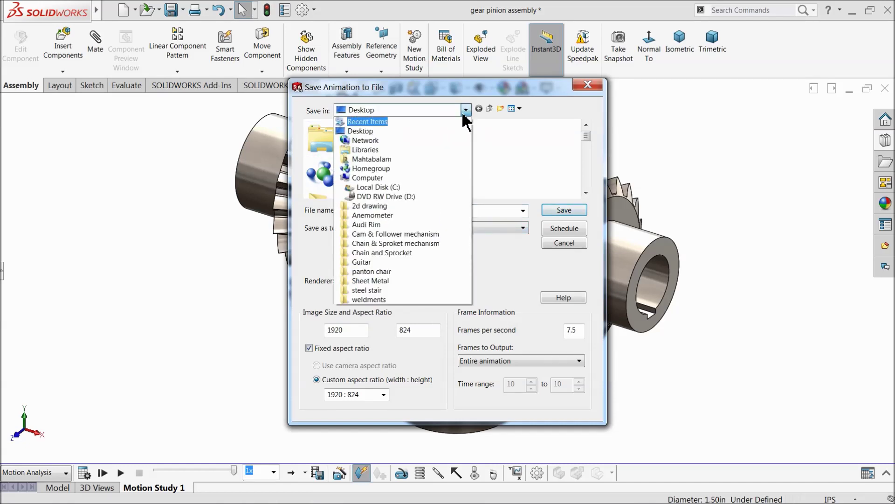
left_click(464, 110)
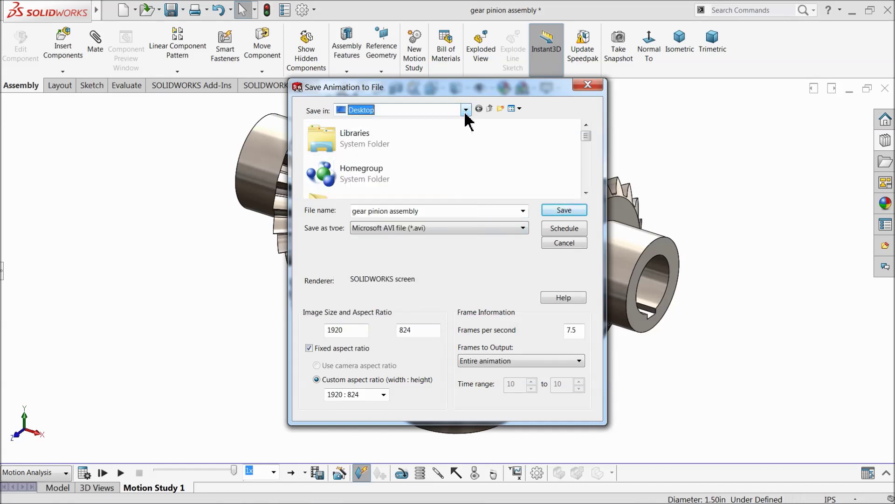
left_click(432, 228)
left_click(415, 239)
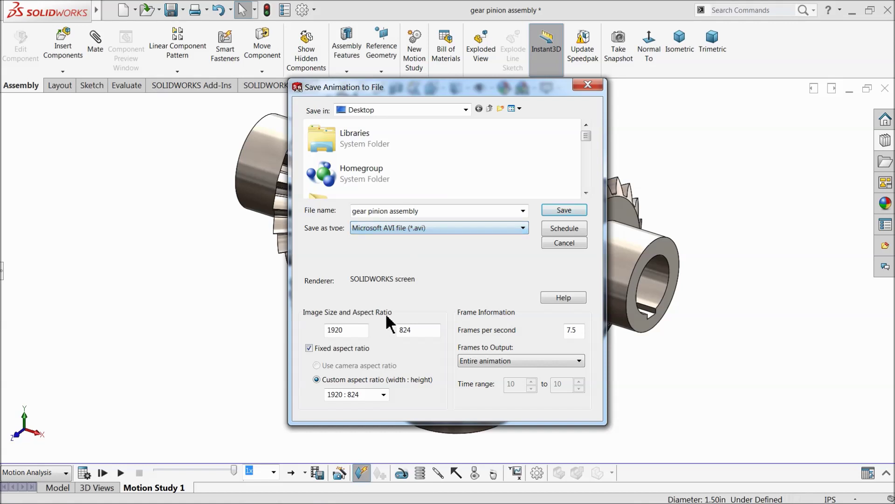
left_click(405, 232)
left_click(406, 235)
Step: Set the exported video to a 16:9 aspect ratio and 50 frames per second, and save it
left_click(384, 394)
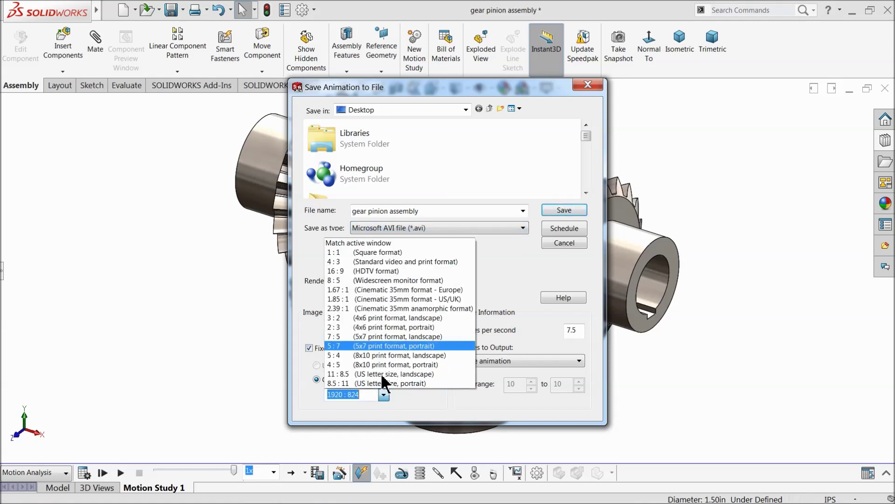
left_click(350, 271)
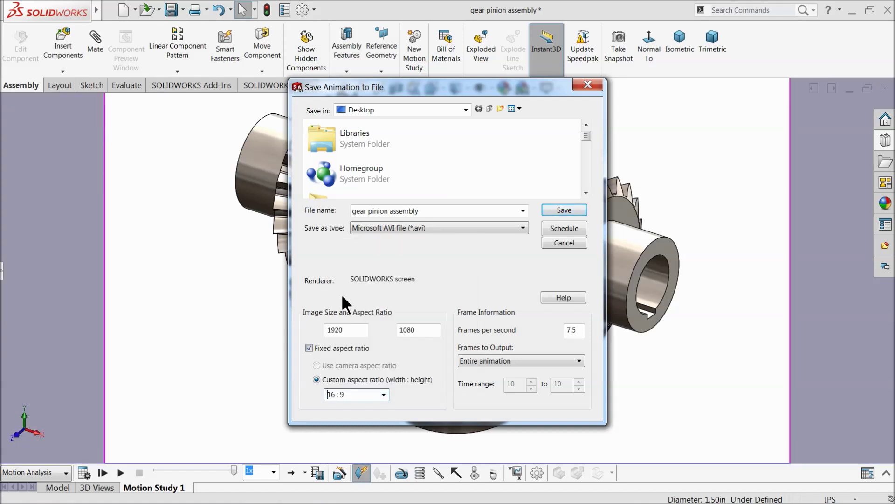
double_click(579, 330)
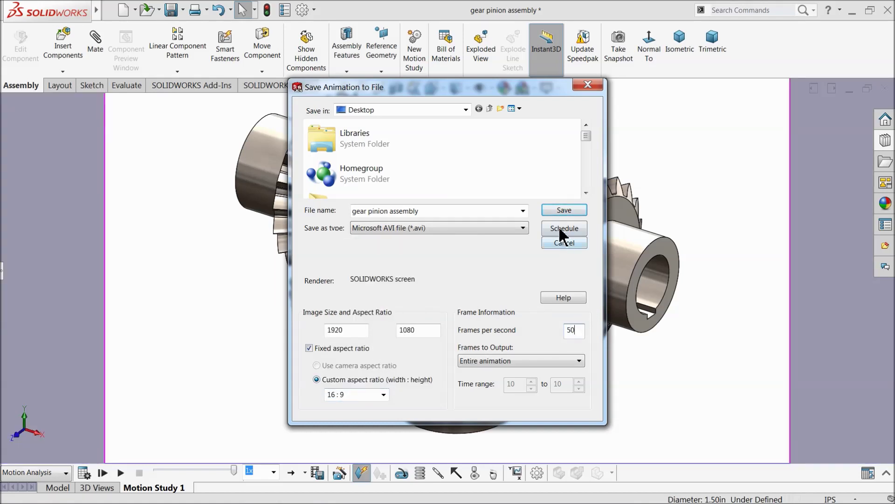
left_click(564, 210)
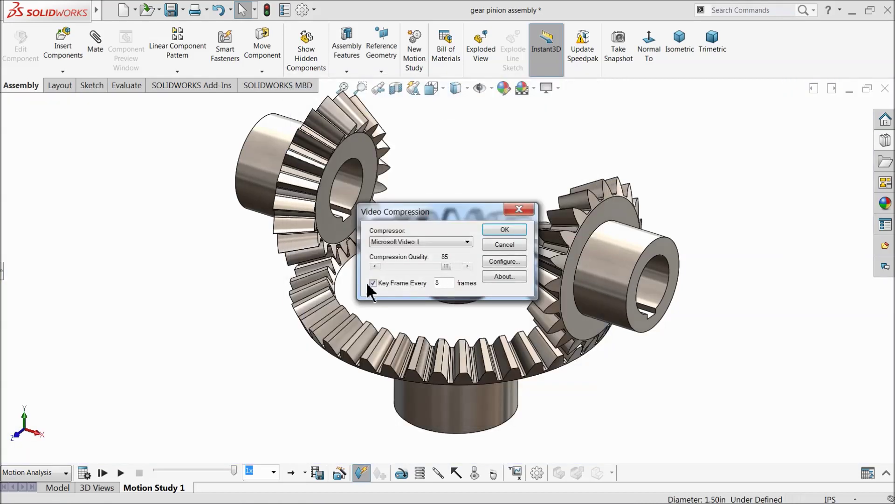
Step: Turn off the key frame interval and accept the Microsoft Video 1 compression for the exported video
left_click(372, 282)
left_click(467, 242)
left_click(467, 242)
left_click(505, 230)
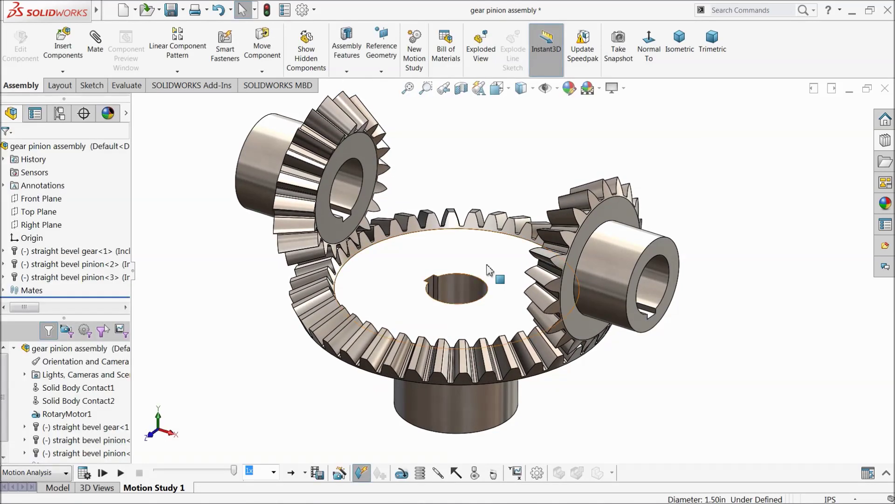
Step: Look through the available toolbars and return from the motion study to the assembly model
right_click(791, 38)
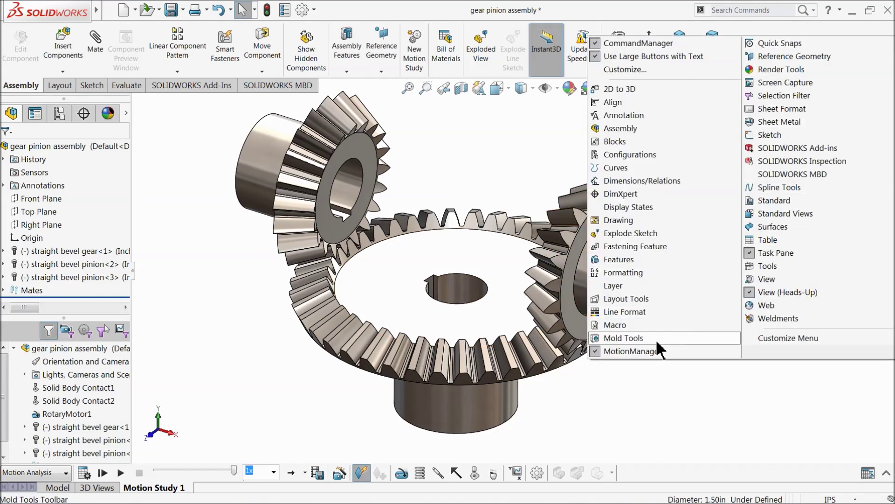
left_click(52, 488)
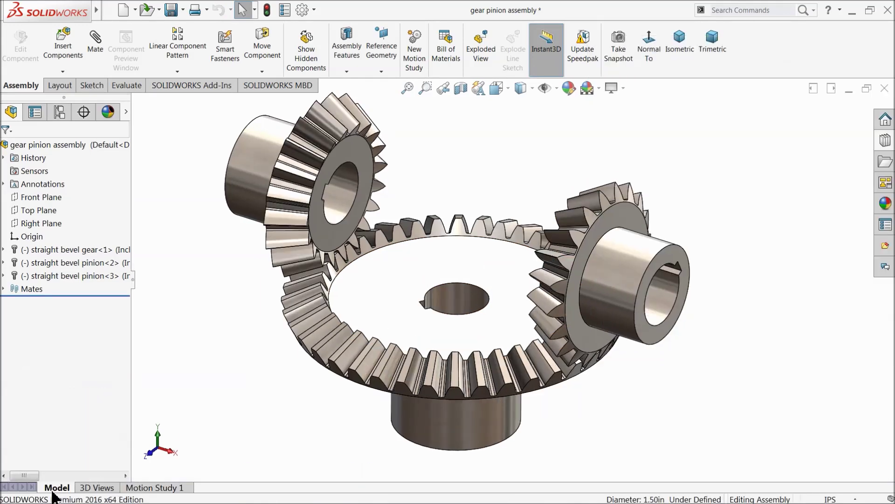